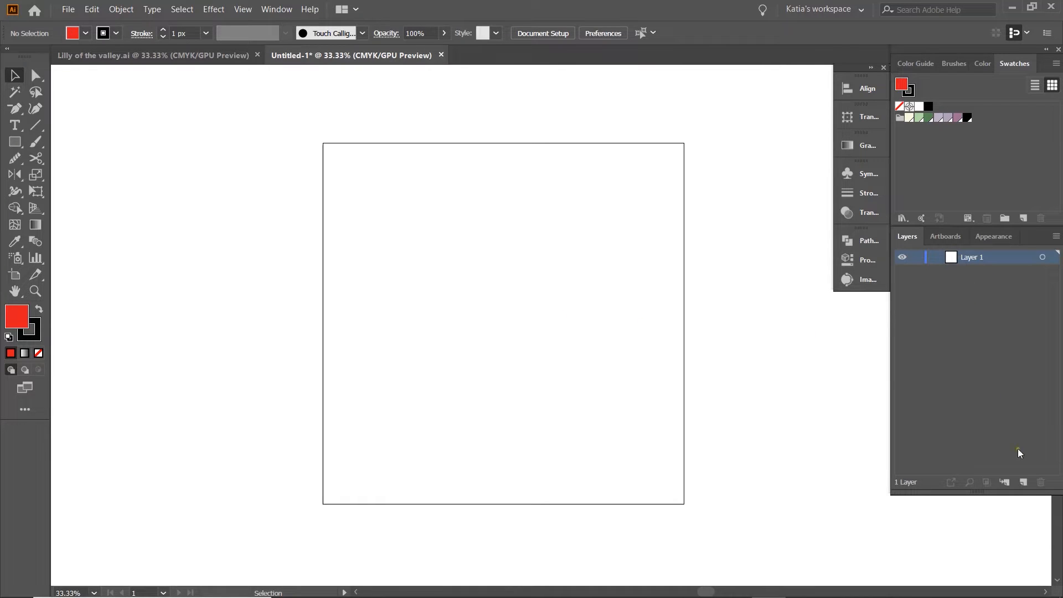
- Add three new layers to the document and name the topmost one guide
{"action": "left_click", "coordinate": [1024, 482]}
{"action": "left_click", "coordinate": [1024, 481]}
{"action": "left_click", "coordinate": [1024, 482]}
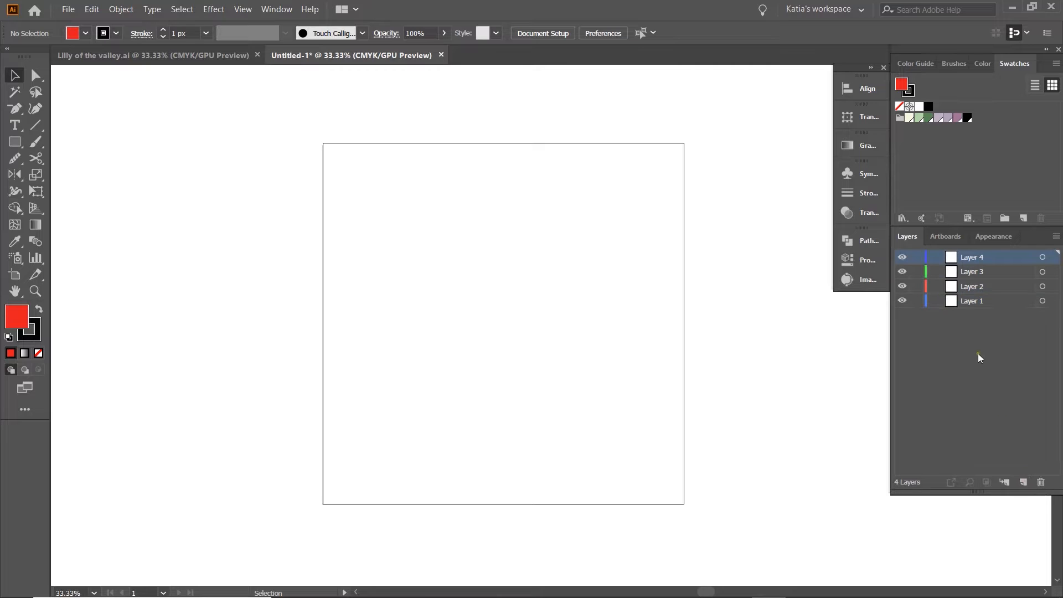
{"action": "double_click", "coordinate": [979, 254]}
{"action": "type", "text": "quide"}
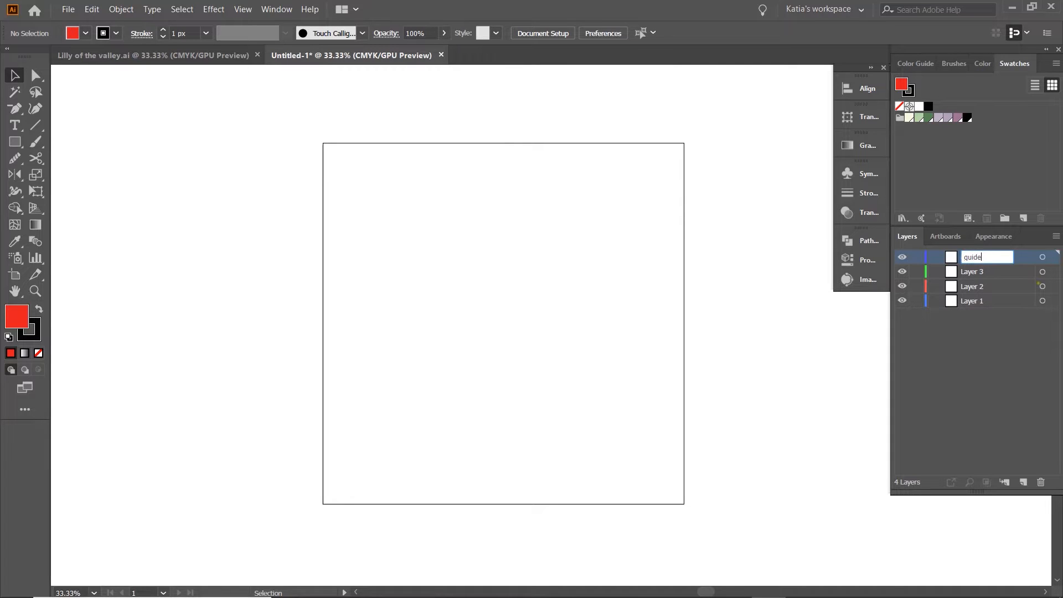
- Rename Layer 3 as pattern
{"action": "left_click", "coordinate": [1004, 272]}
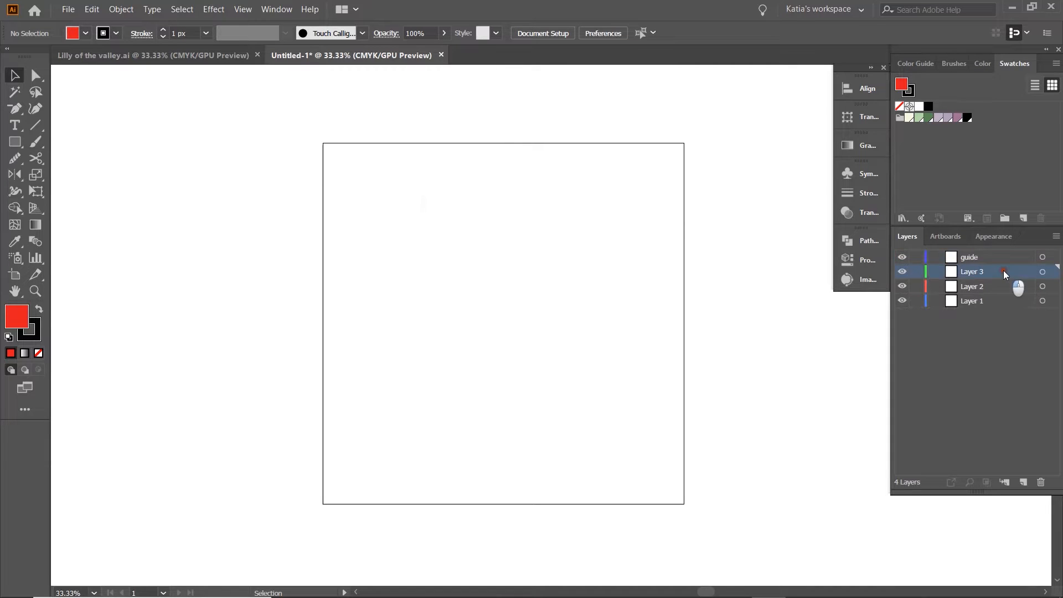
{"action": "double_click", "coordinate": [1004, 271]}
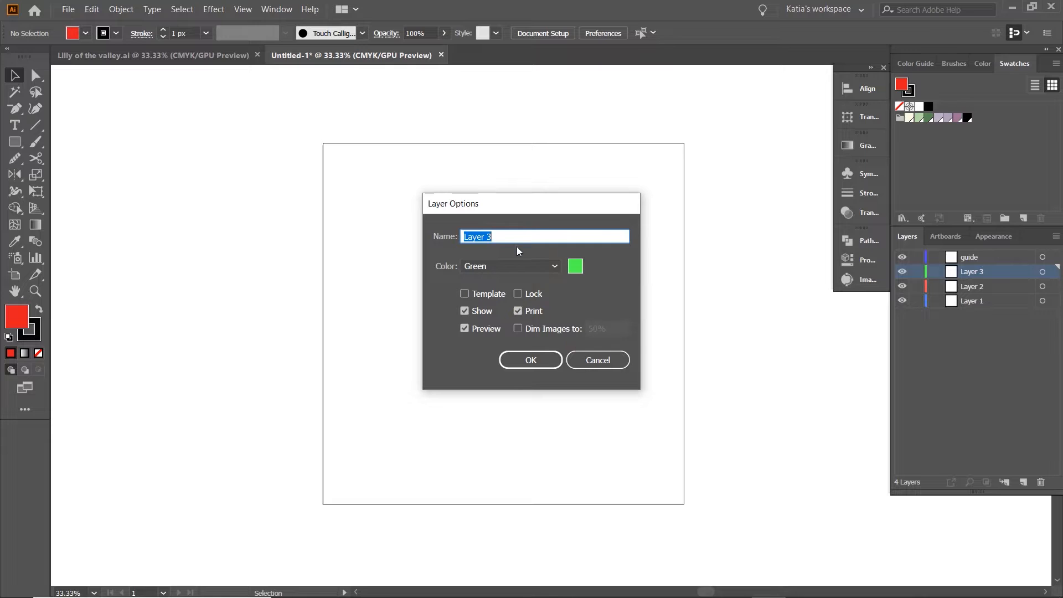
{"action": "type", "text": "patter"}
{"action": "key", "text": "Return"}
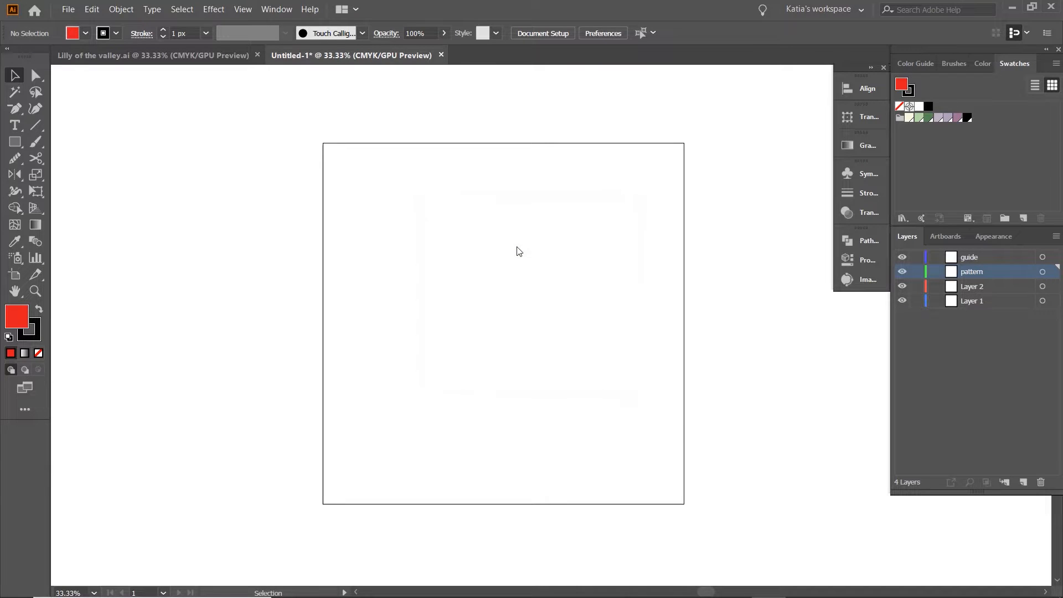
- Rename Layer 2 as BG and Layer 1 as box
{"action": "double_click", "coordinate": [973, 286]}
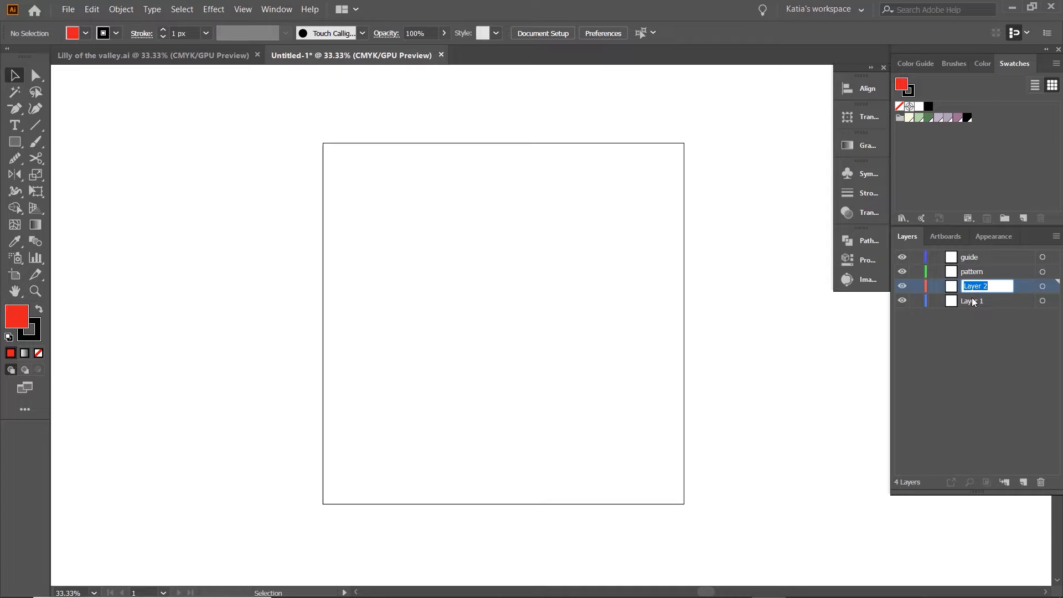
{"action": "type", "text": "BG"}
{"action": "left_click", "coordinate": [968, 303]}
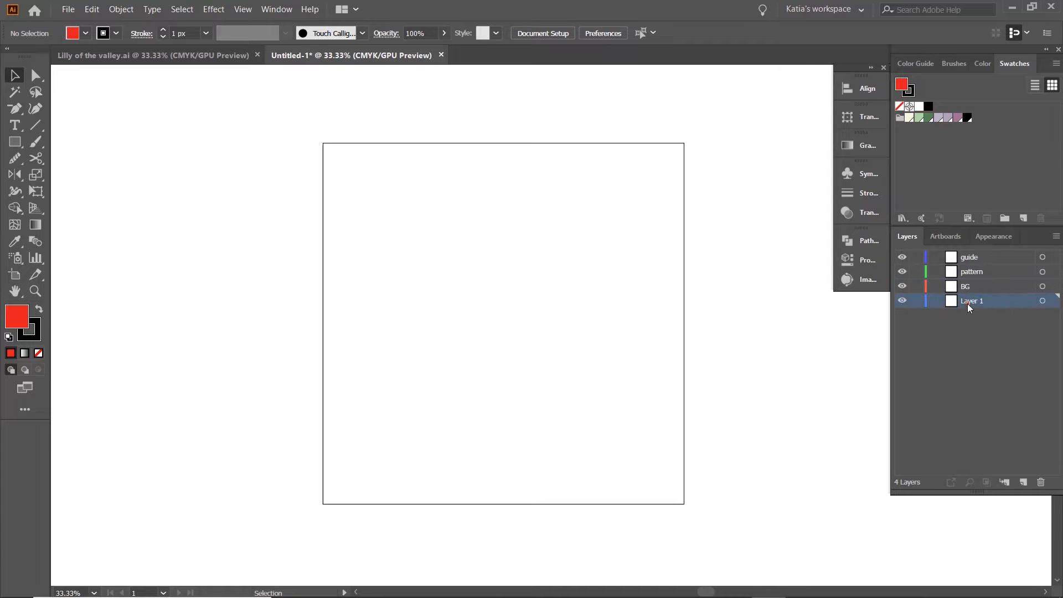
{"action": "double_click", "coordinate": [967, 302]}
{"action": "key", "text": "Return"}
- Create a rectangle 1000 px wide and 1000 px high on the box layer
{"action": "left_click", "coordinate": [15, 142]}
{"action": "left_click", "coordinate": [414, 176]}
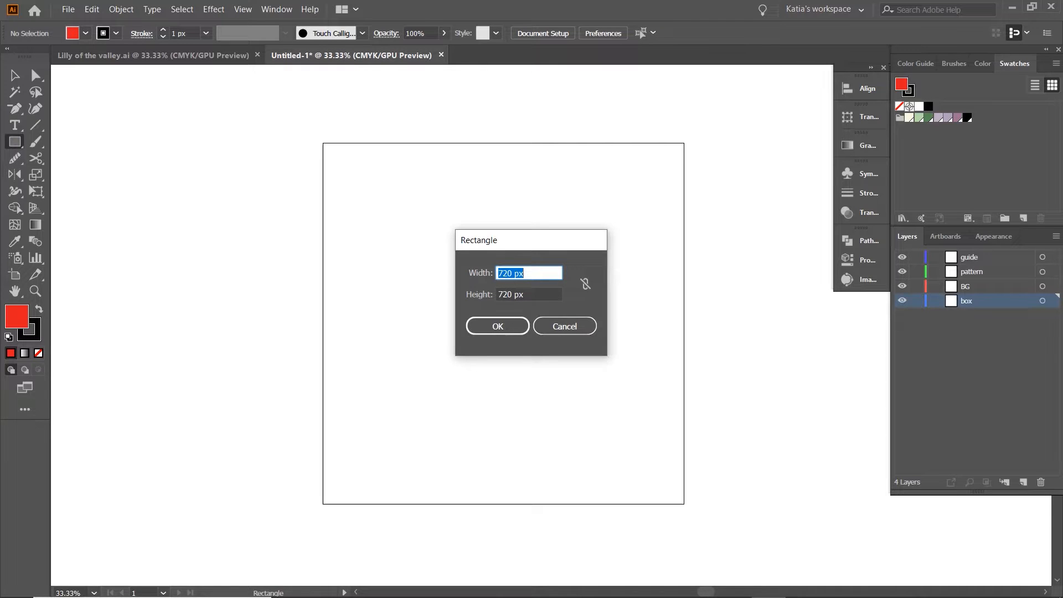
{"action": "type", "text": "19"}
{"action": "key", "text": "BackSpace"}
{"action": "type", "text": "000"}
{"action": "key", "text": "Tab"}
{"action": "type", "text": "100"}
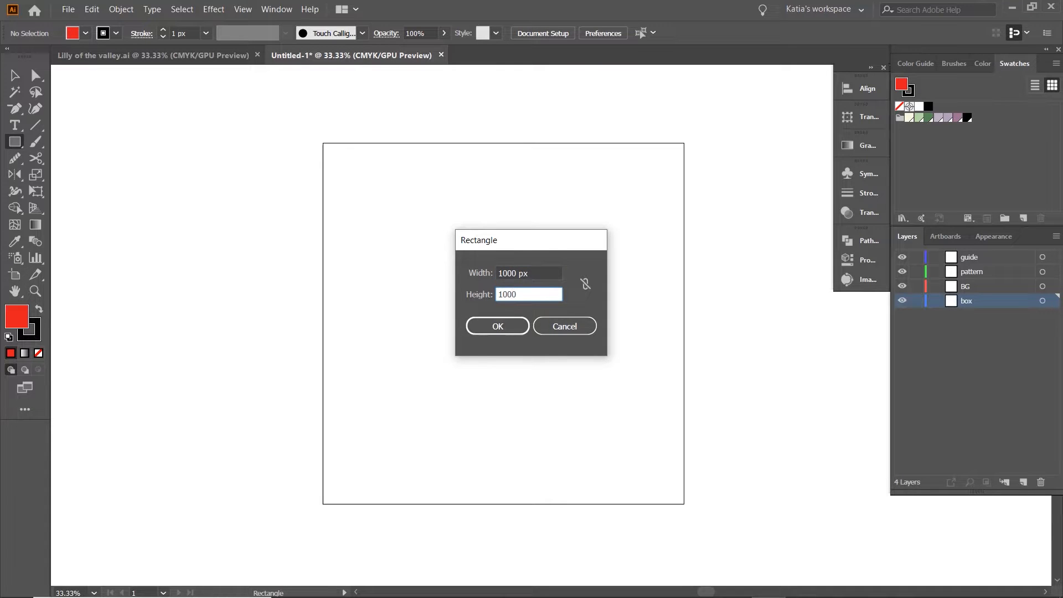
{"action": "key", "text": "Return"}
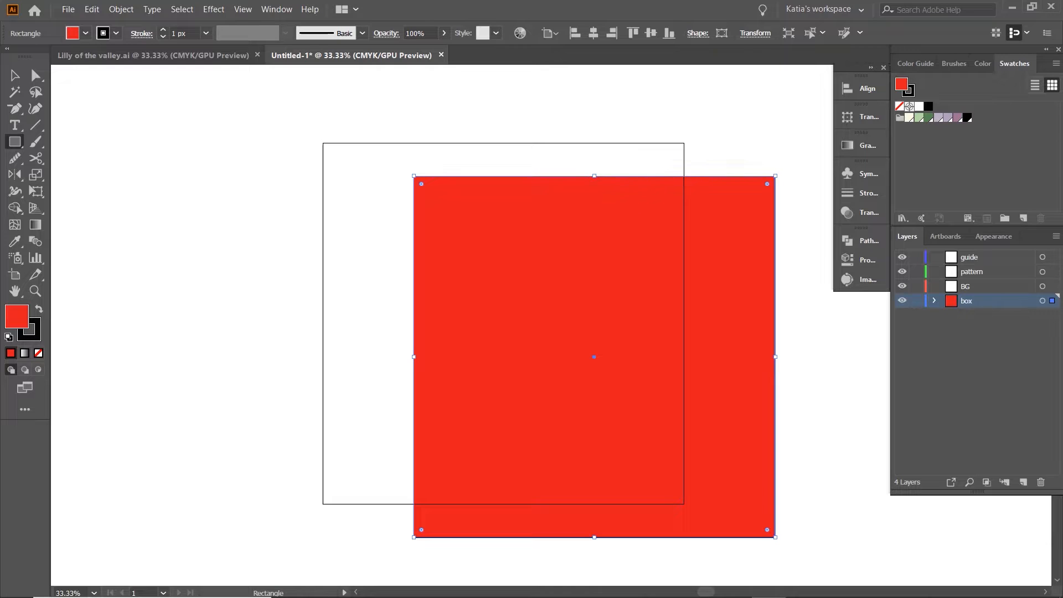
- Align the red square to the left and top edges of the artboard
{"action": "key", "text": "v"}
{"action": "left_click", "coordinate": [848, 90]}
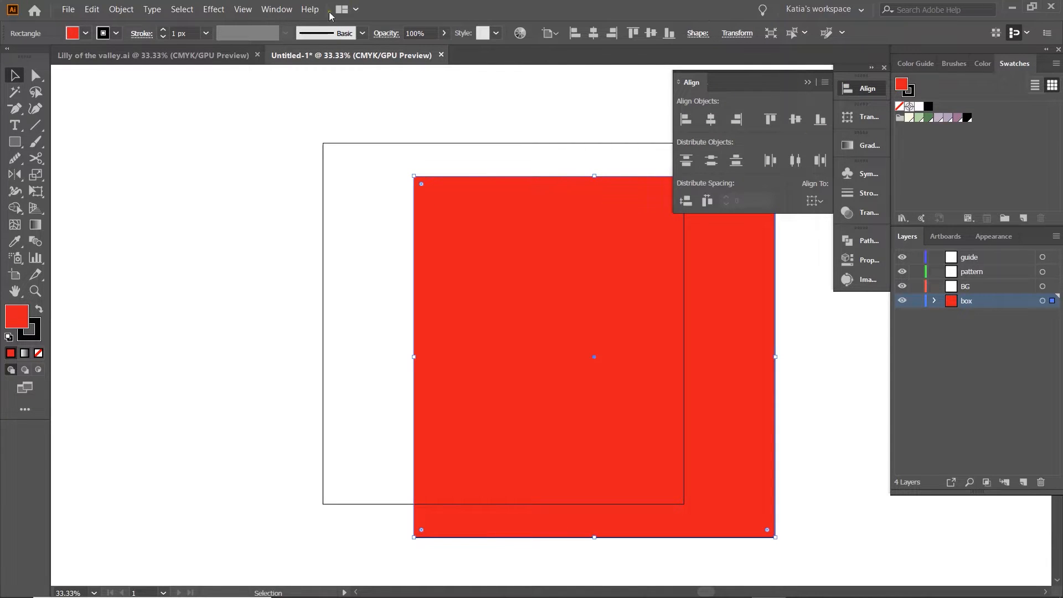
{"action": "left_click", "coordinate": [288, 9]}
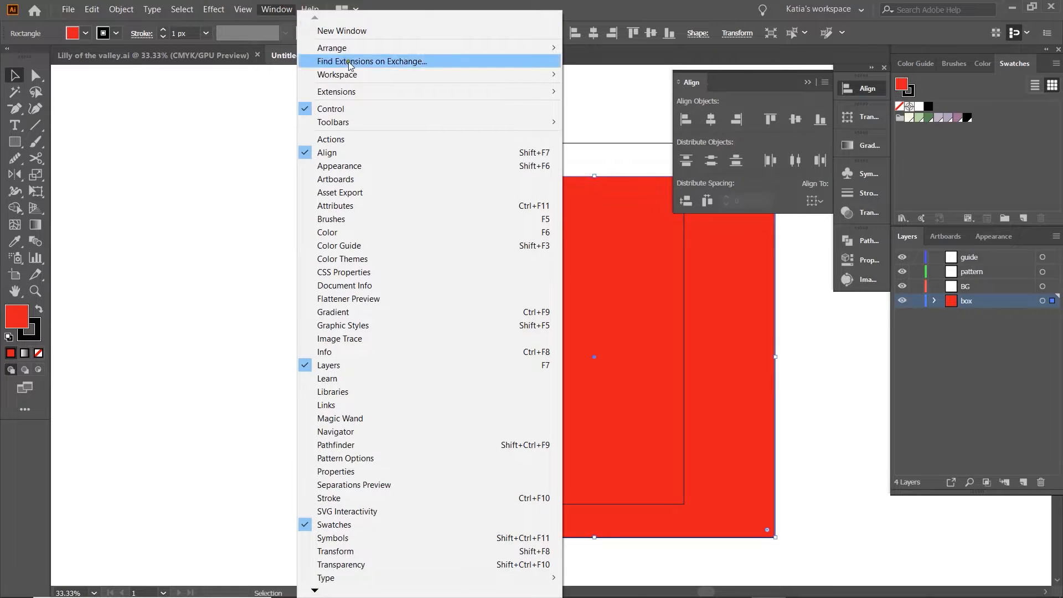
{"action": "left_click", "coordinate": [751, 81]}
{"action": "left_click", "coordinate": [693, 118]}
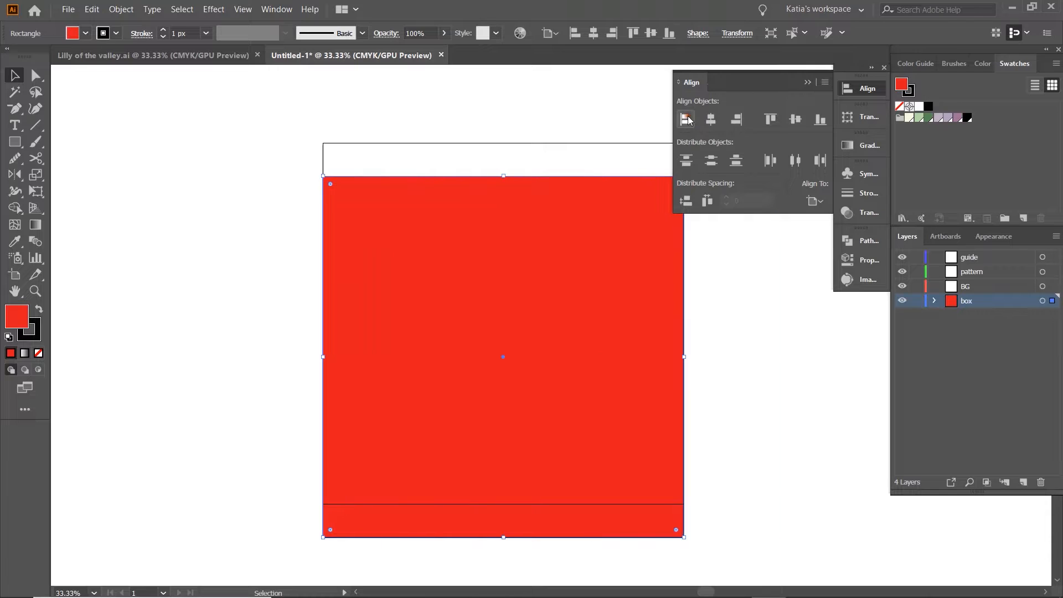
{"action": "left_click", "coordinate": [771, 119]}
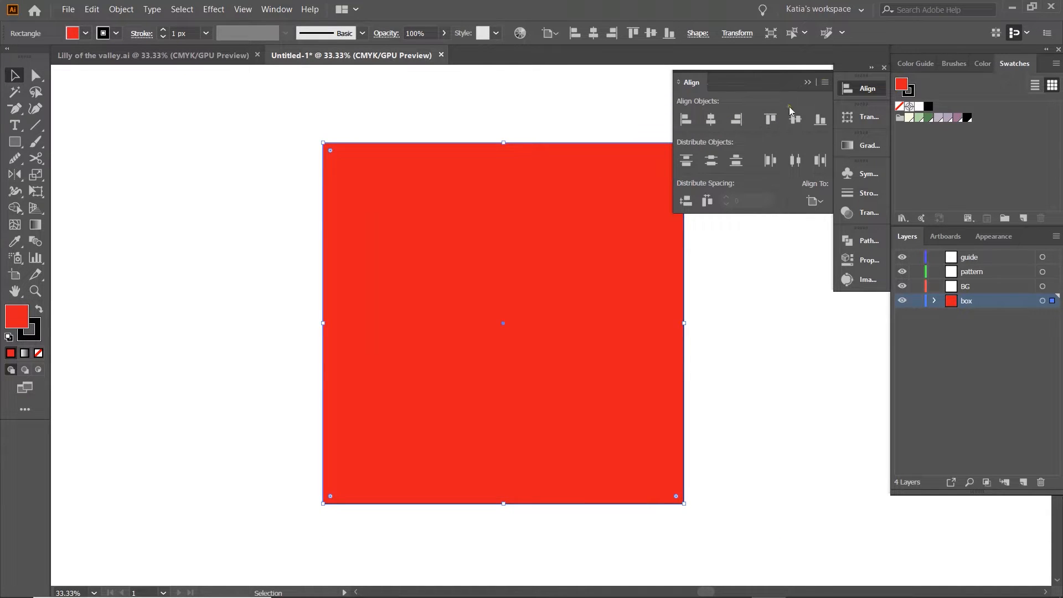
{"action": "left_click", "coordinate": [808, 82]}
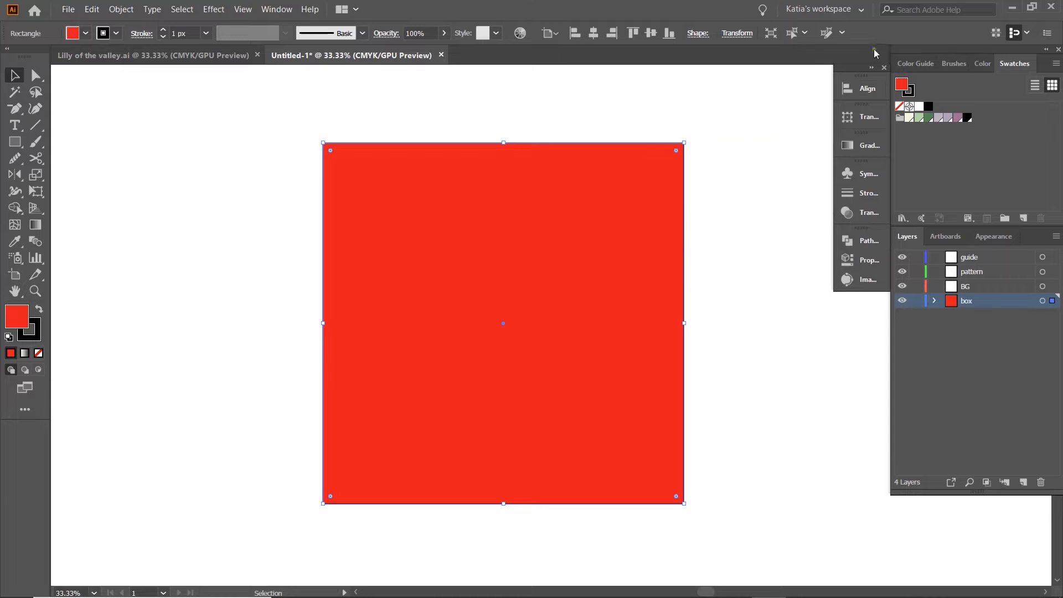
- Remove the square's fill and stroke and lock the box layer
{"action": "left_click", "coordinate": [899, 106]}
{"action": "left_click", "coordinate": [911, 90]}
{"action": "left_click", "coordinate": [899, 106]}
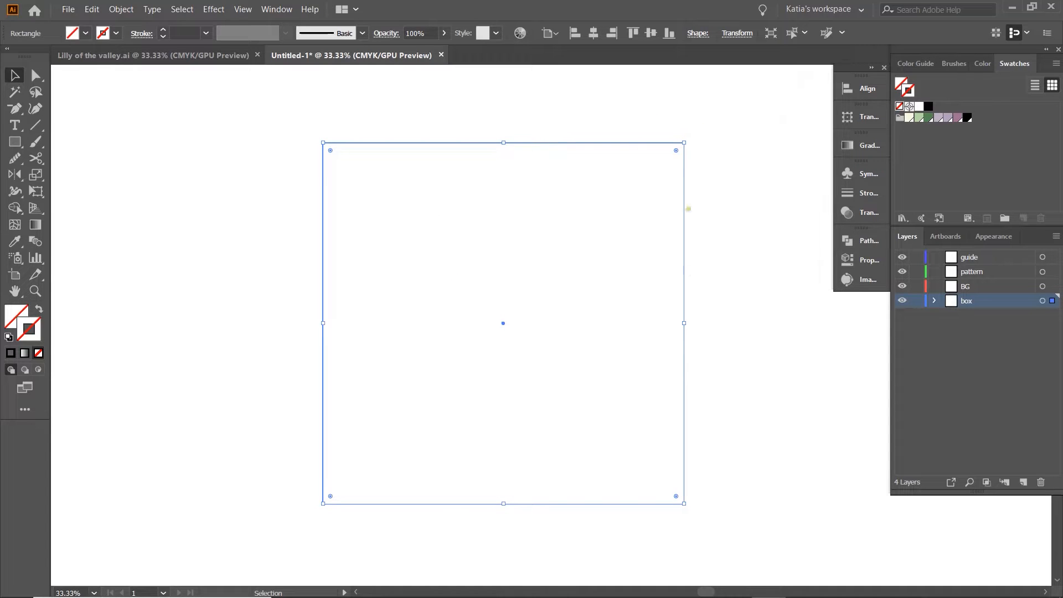
{"action": "left_click", "coordinate": [917, 301]}
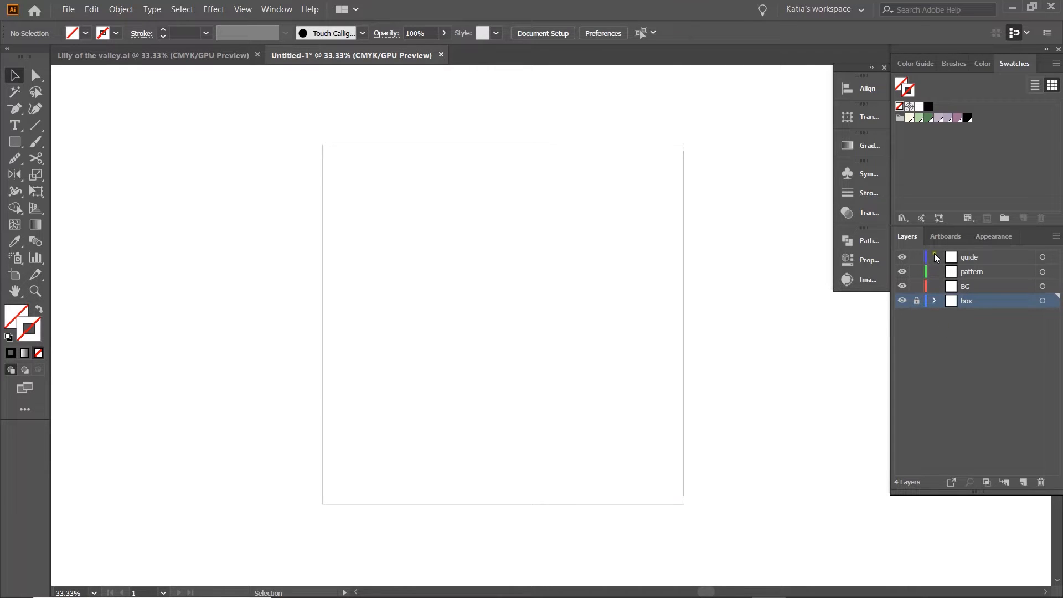
- Create a 500 px wide, 1000 px high rectangle on the guide layer and give it a black stroke
{"action": "left_click", "coordinate": [1003, 258]}
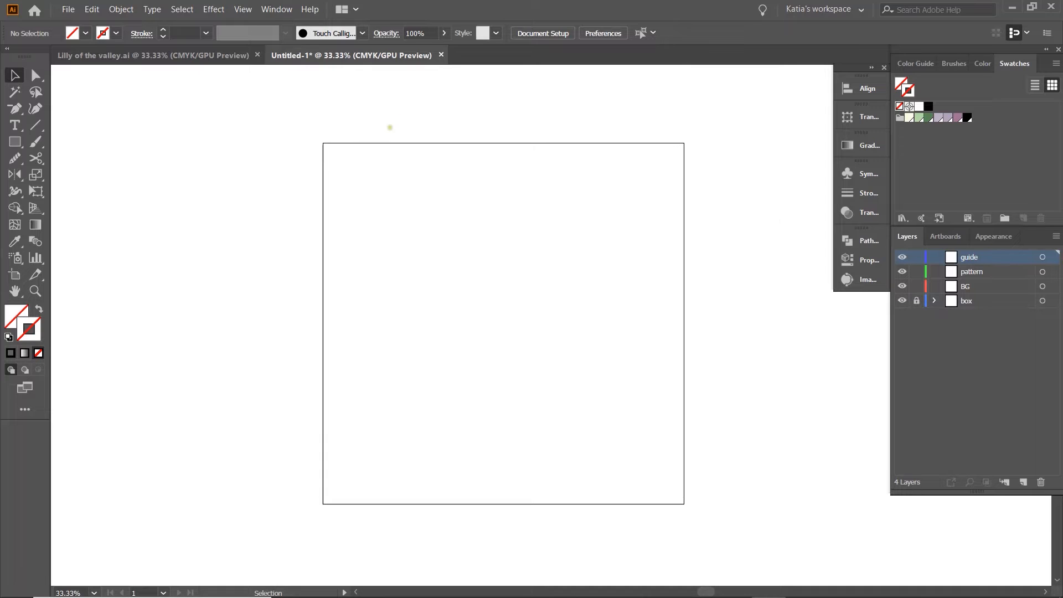
{"action": "key", "text": "m"}
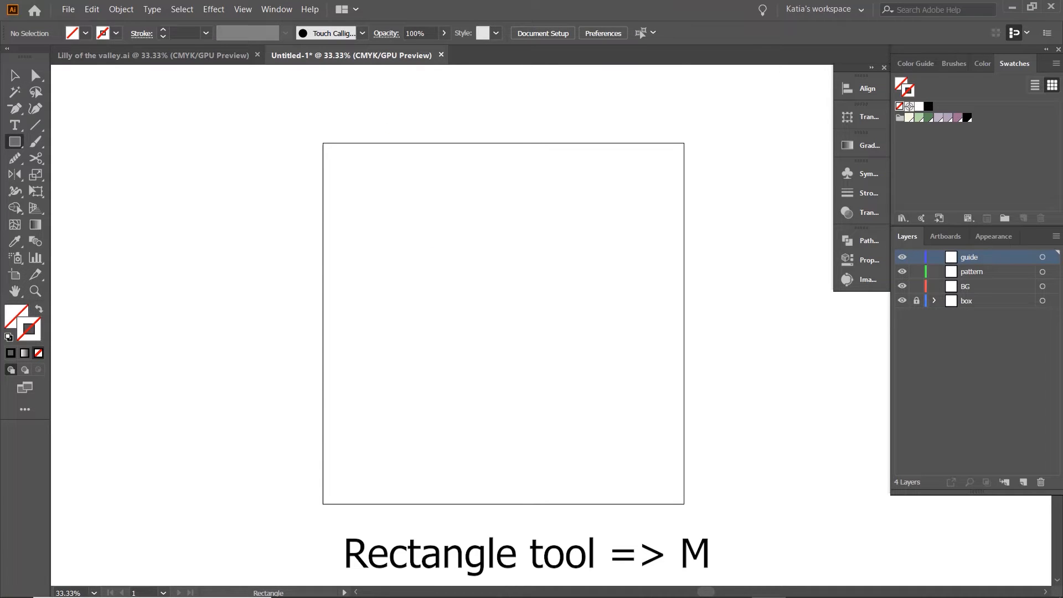
{"action": "left_click", "coordinate": [433, 255]}
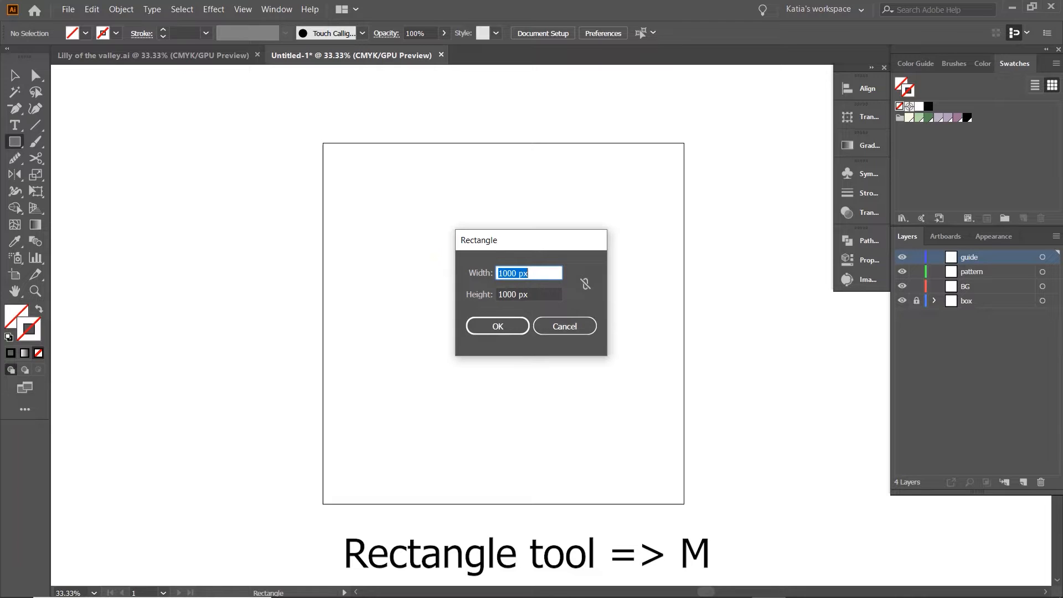
{"action": "type", "text": "500"}
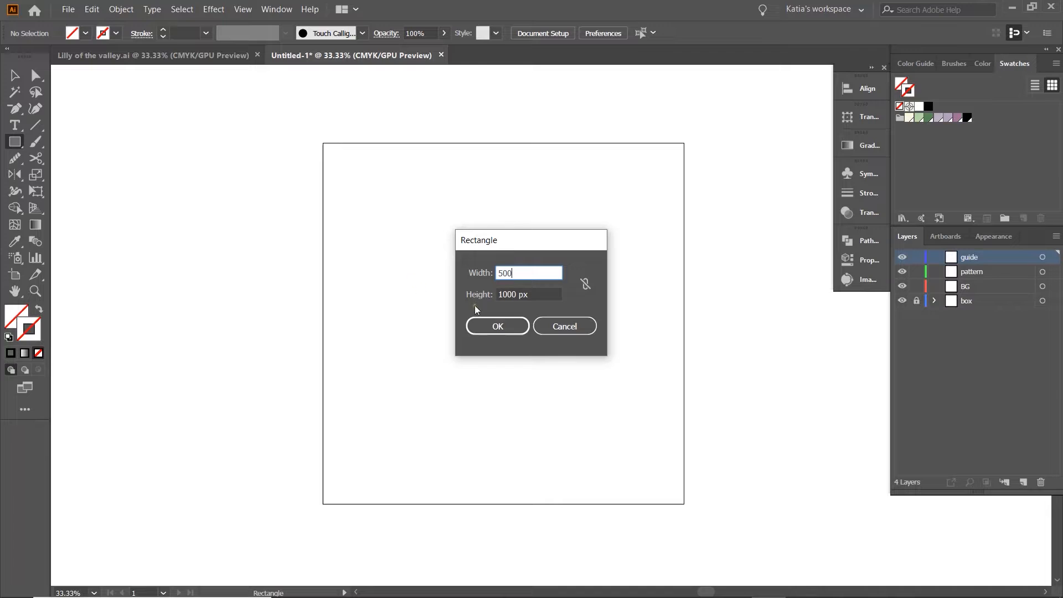
{"action": "left_click", "coordinate": [475, 325]}
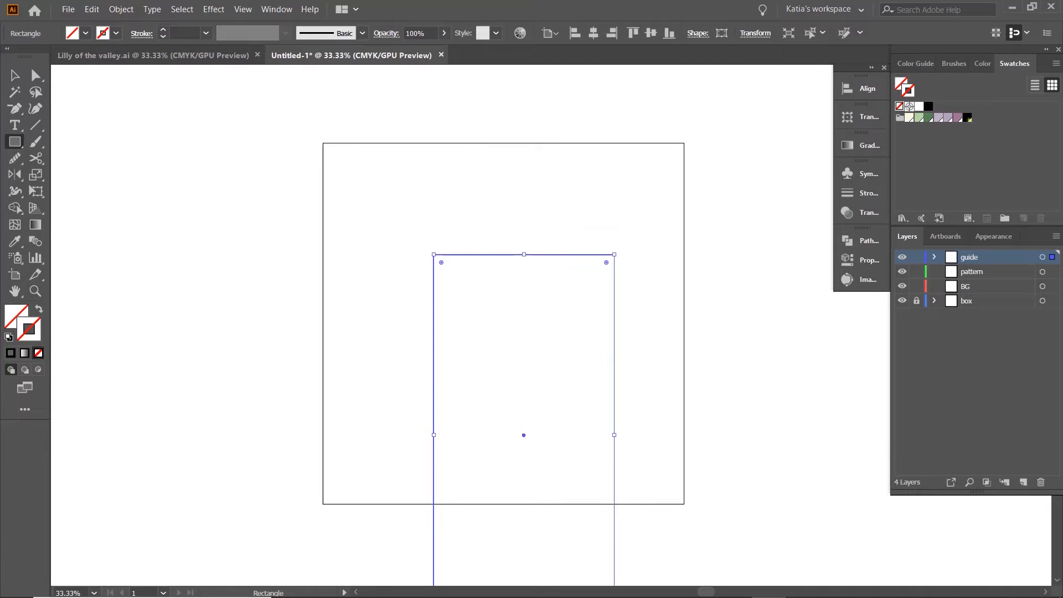
{"action": "left_click", "coordinate": [967, 118]}
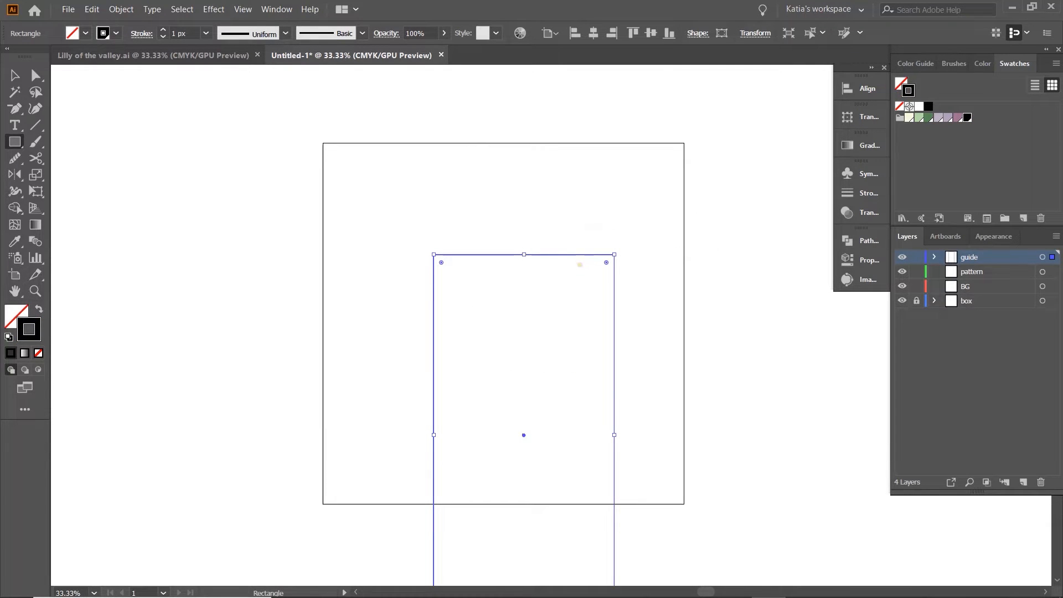
- Align the guide rectangle to the artboard's left and top edges and deselect it
{"action": "key", "text": "v"}
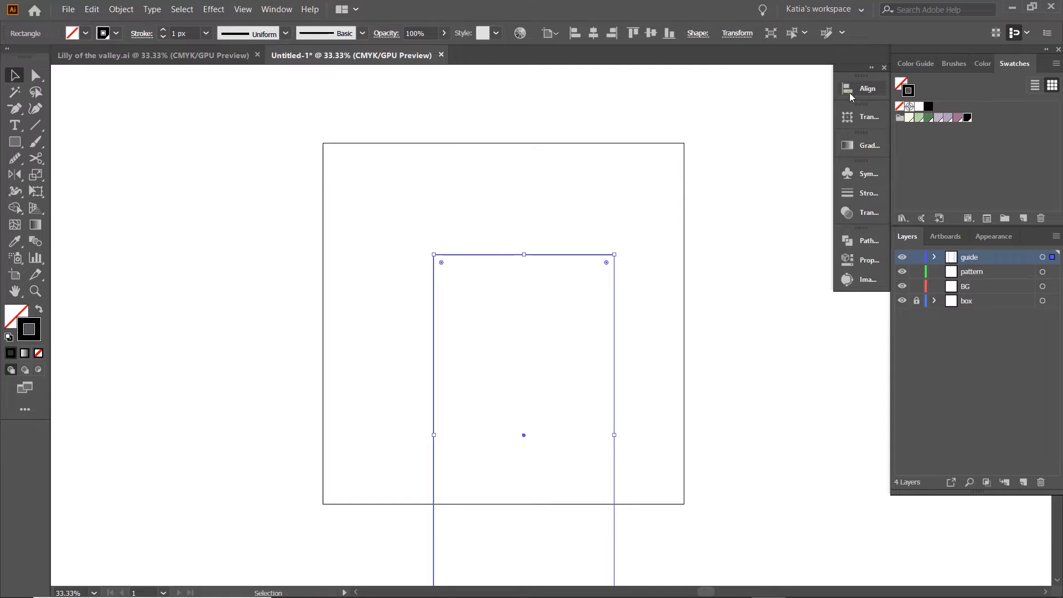
{"action": "left_click", "coordinate": [863, 89]}
{"action": "left_click", "coordinate": [686, 119]}
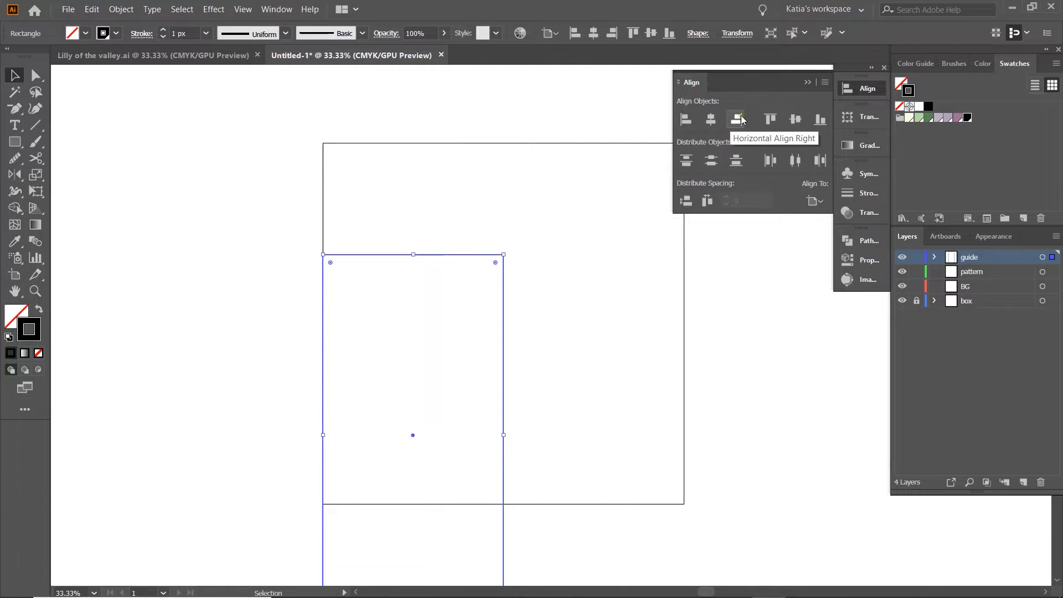
{"action": "left_click", "coordinate": [766, 121]}
{"action": "left_click", "coordinate": [589, 212]}
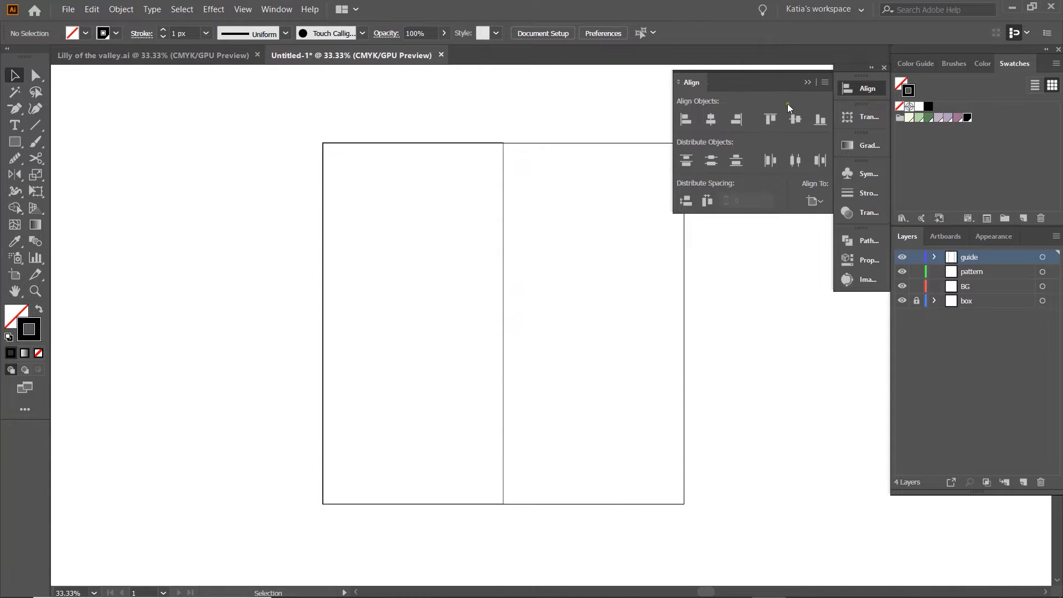
{"action": "left_click", "coordinate": [807, 82]}
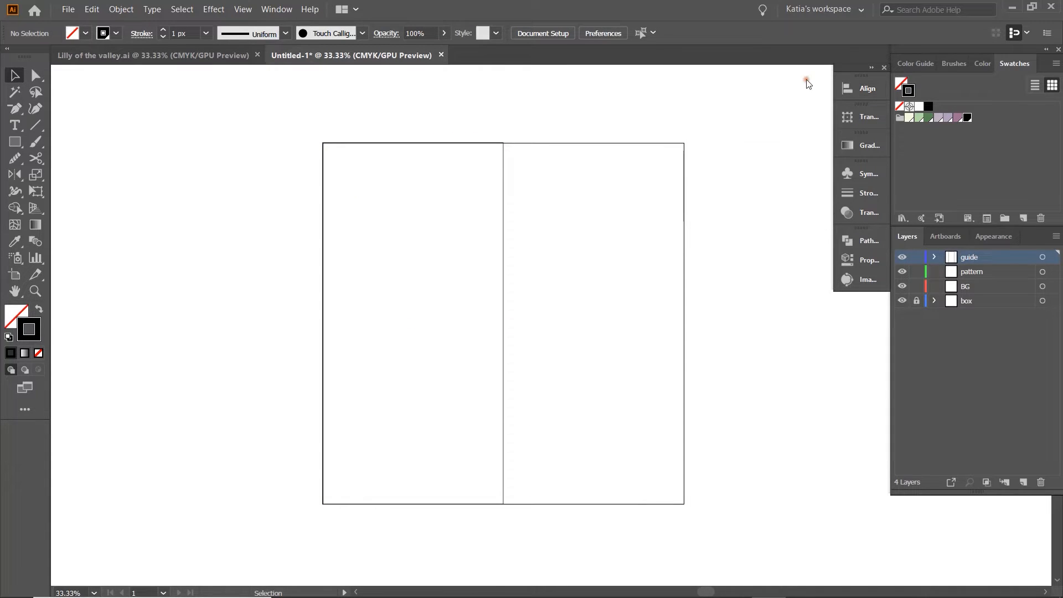
- Copy all leaf and flower motifs from Lilly of the valley.ai into the new document's pattern layer and place them left of the artboard
{"action": "left_click", "coordinate": [972, 273]}
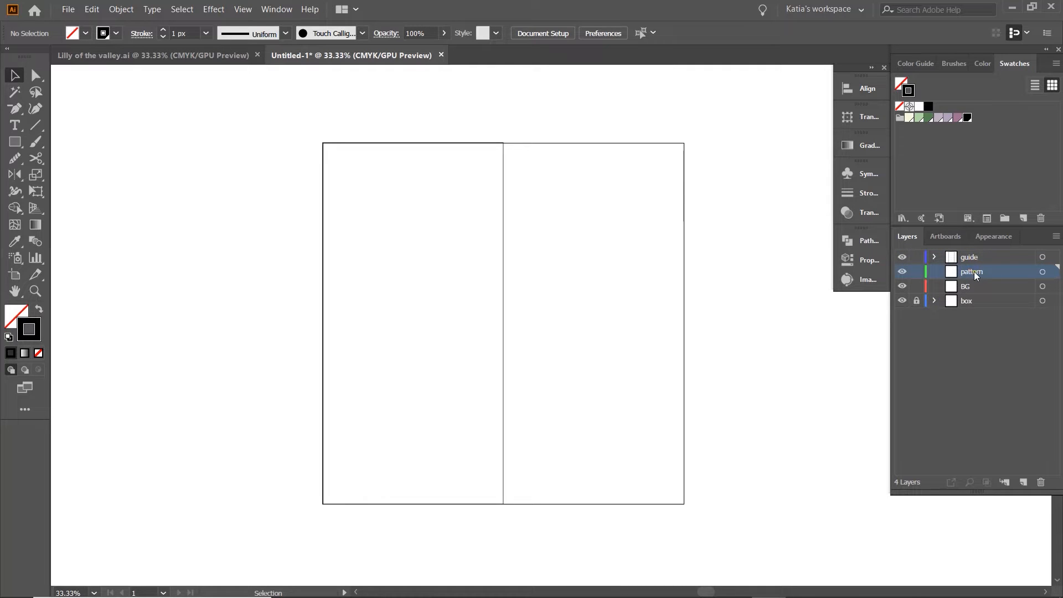
{"action": "left_click", "coordinate": [175, 53]}
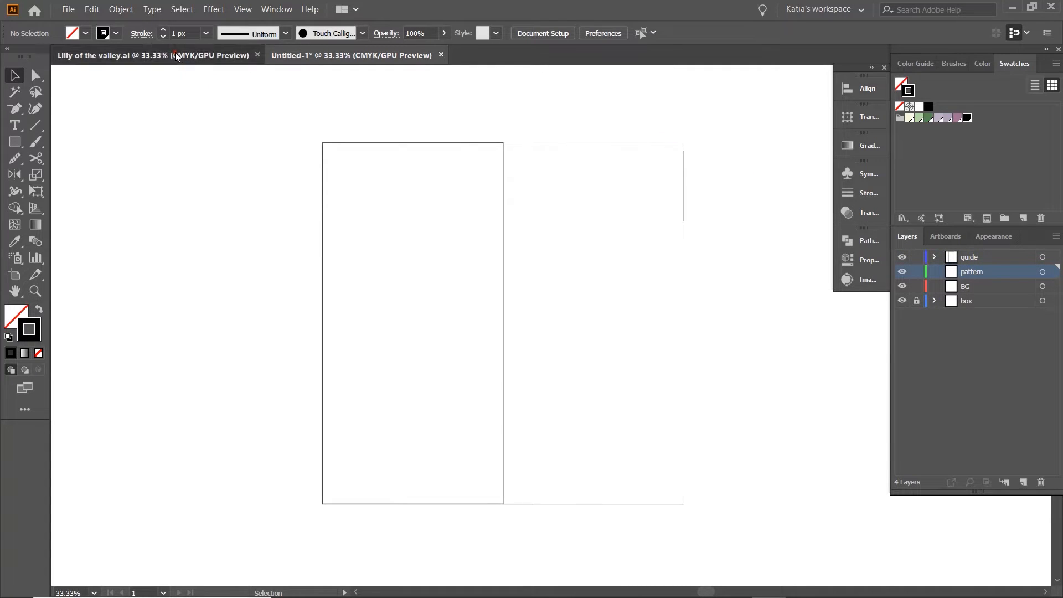
{"action": "left_click", "coordinate": [303, 101]}
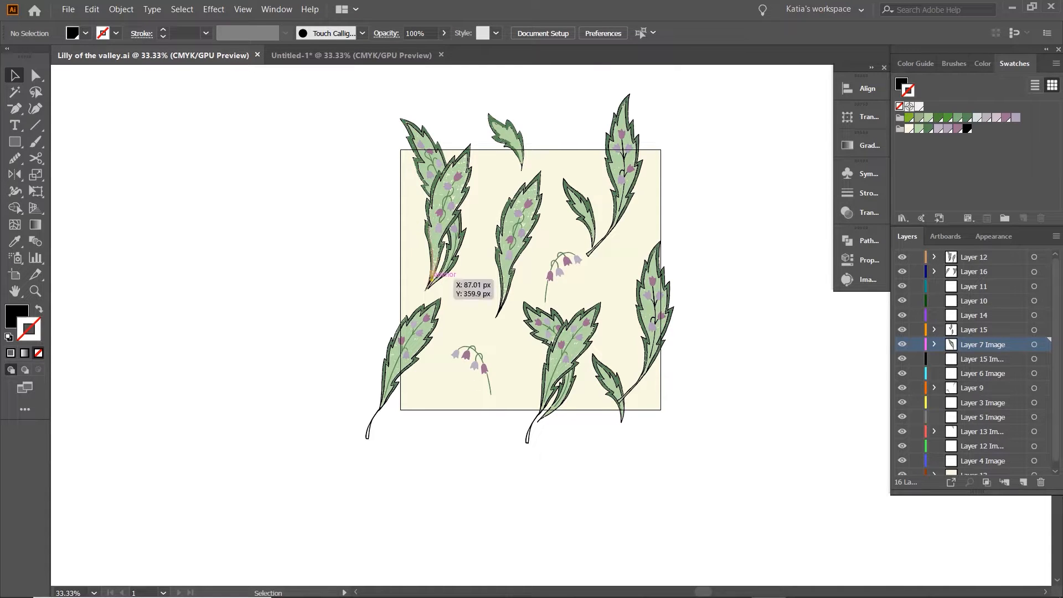
{"action": "left_click_drag", "start_coordinate": [316, 92], "coordinate": [703, 461]}
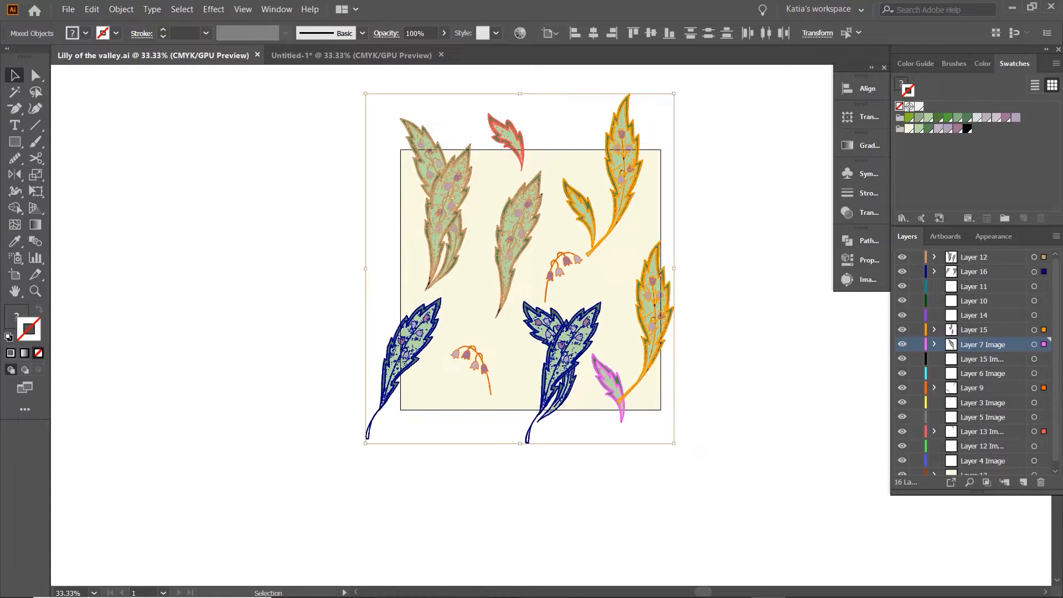
{"action": "left_click", "coordinate": [356, 55]}
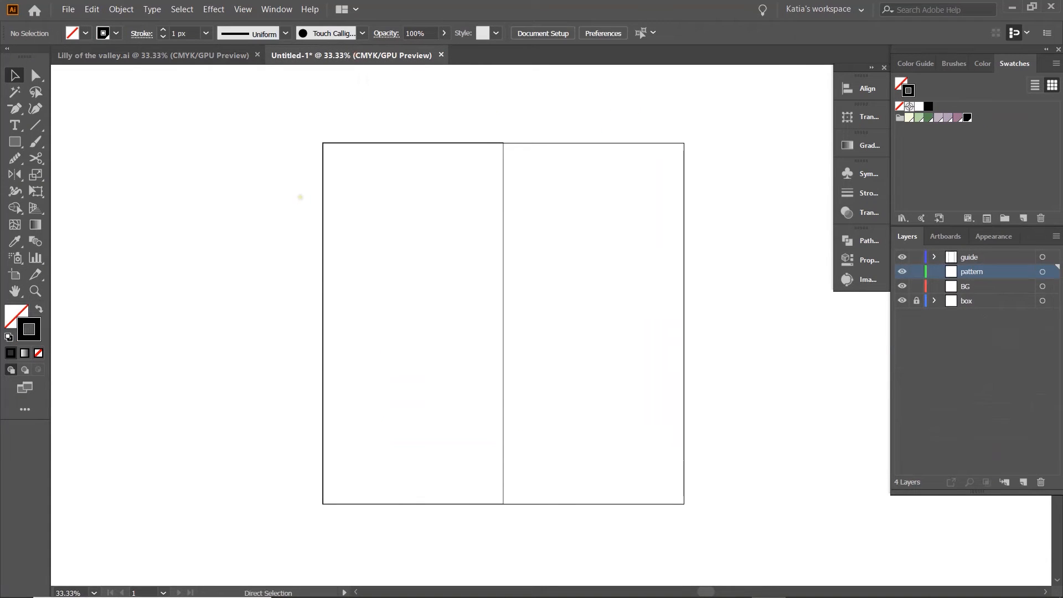
{"action": "key", "text": "ctrl+v"}
{"action": "left_click_drag", "start_coordinate": [654, 212], "coordinate": [272, 211]}
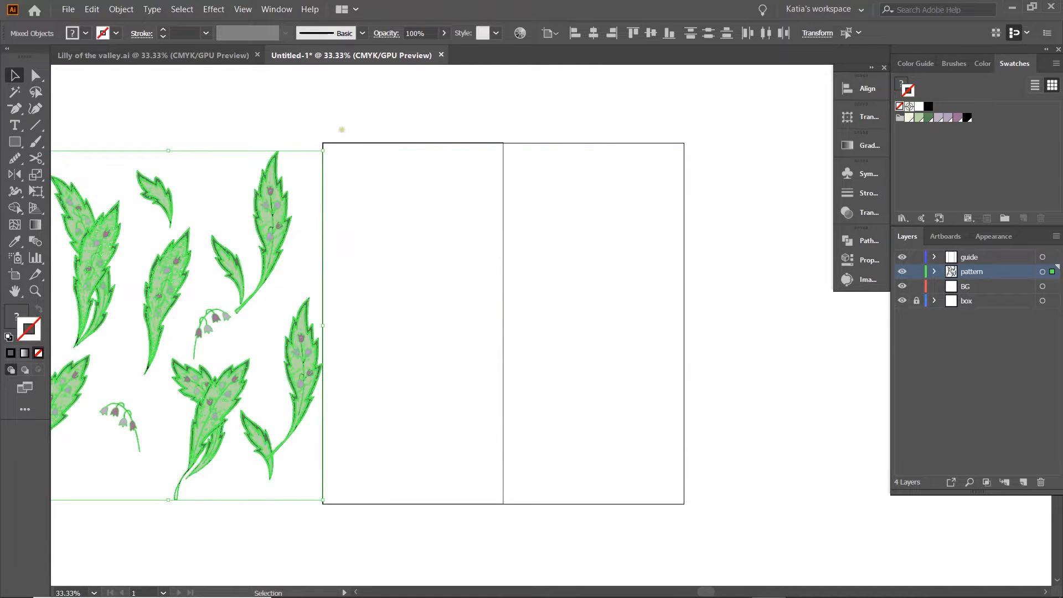
{"action": "left_click", "coordinate": [342, 130]}
- Return to Lilly of the valley.ai and unlock all its objects to select the cream background square
{"action": "left_click", "coordinate": [210, 55]}
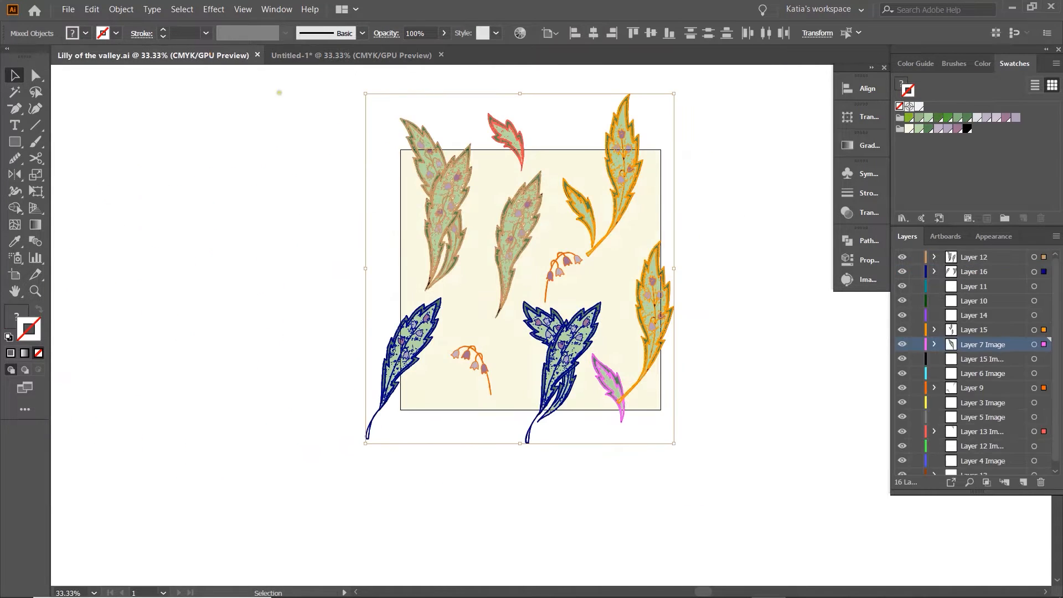
{"action": "left_click", "coordinate": [121, 9]}
{"action": "left_click", "coordinate": [163, 108]}
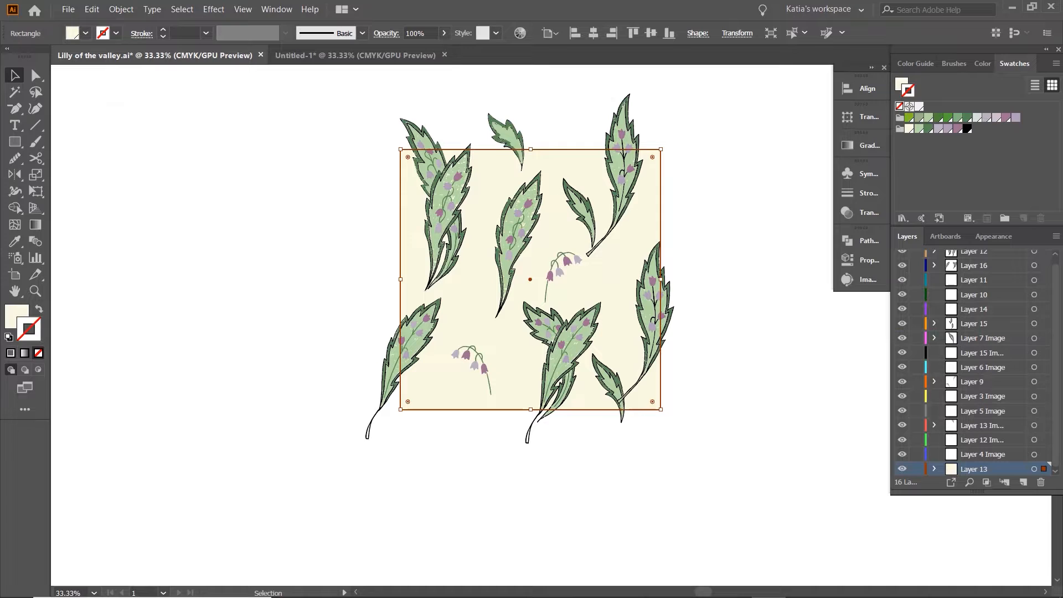
- Paste the cream background square onto the BG layer of the new document and align it to the artboard's left and top edges
{"action": "left_click", "coordinate": [307, 56]}
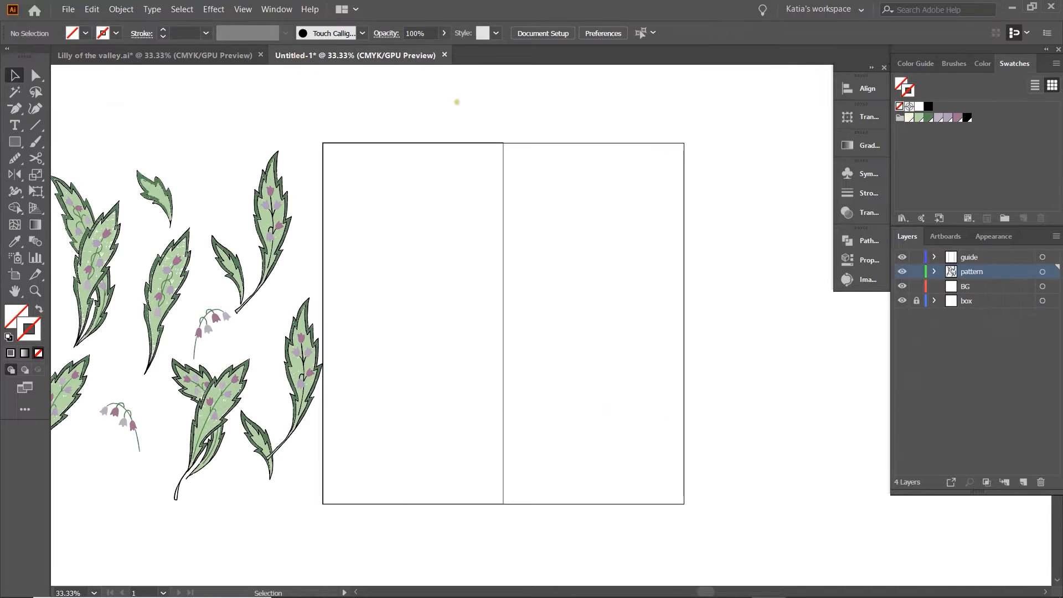
{"action": "left_click", "coordinate": [967, 287]}
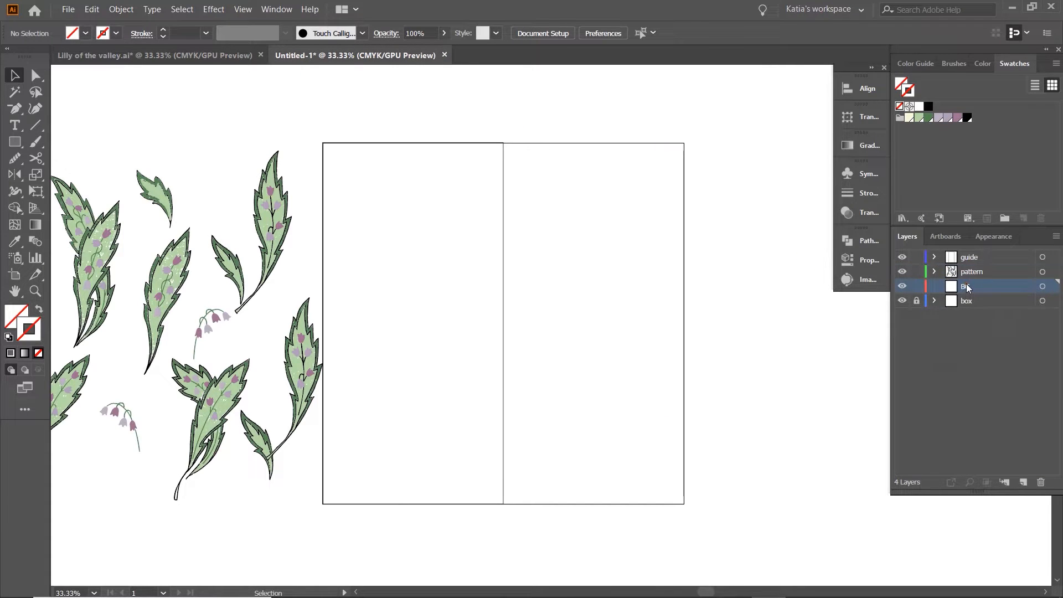
{"action": "key", "text": "ctrl+v"}
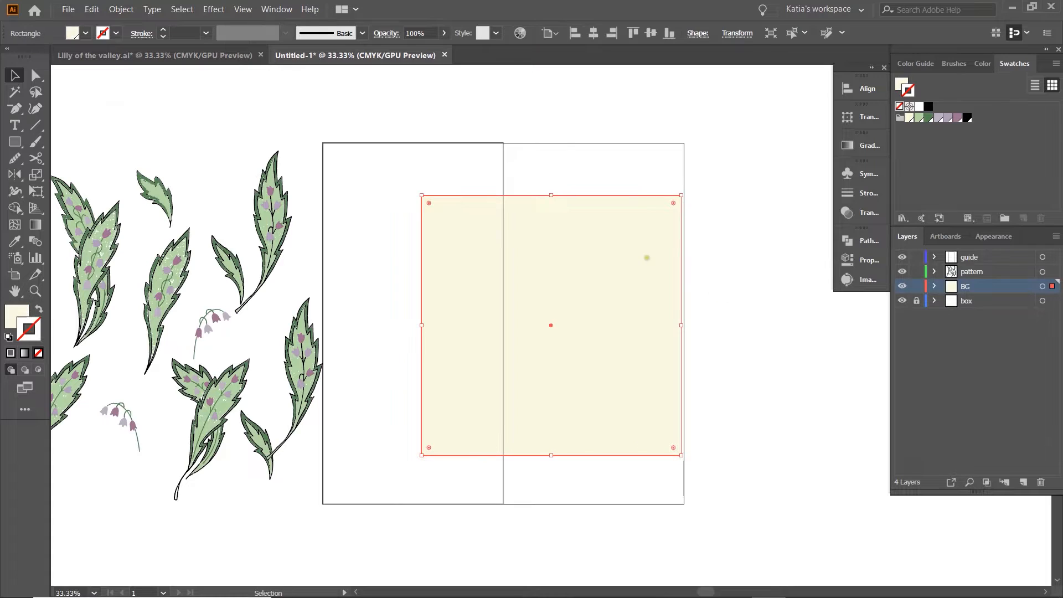
{"action": "left_click", "coordinate": [575, 34]}
{"action": "left_click", "coordinate": [634, 34]}
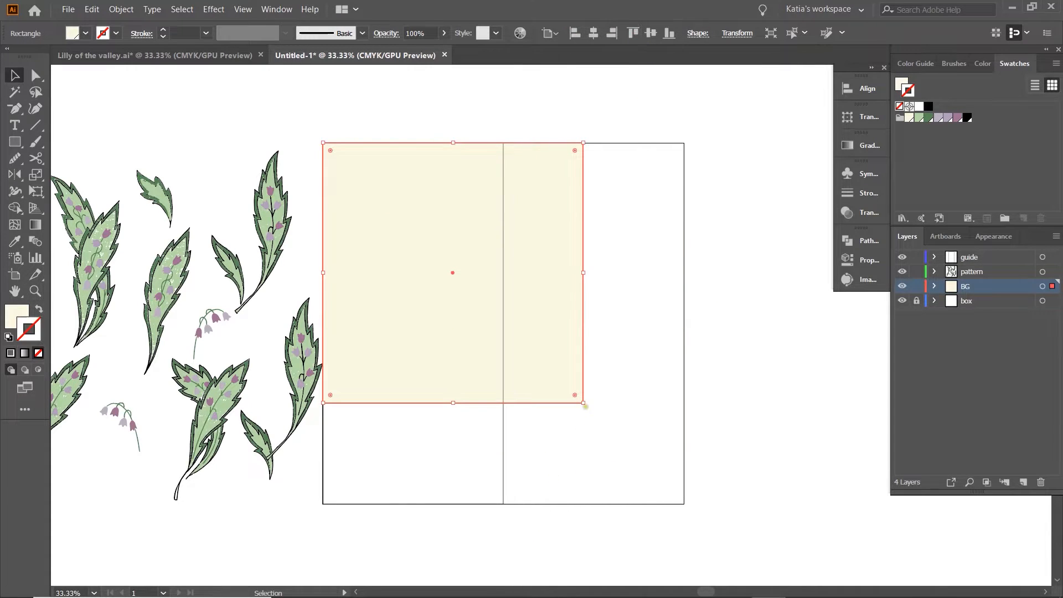
- Scale the cream square to fill the 1000 x 1000 px artboard, check its dimensions and lock the BG layer
{"action": "left_click_drag", "start_coordinate": [585, 403], "coordinate": [684, 504]}
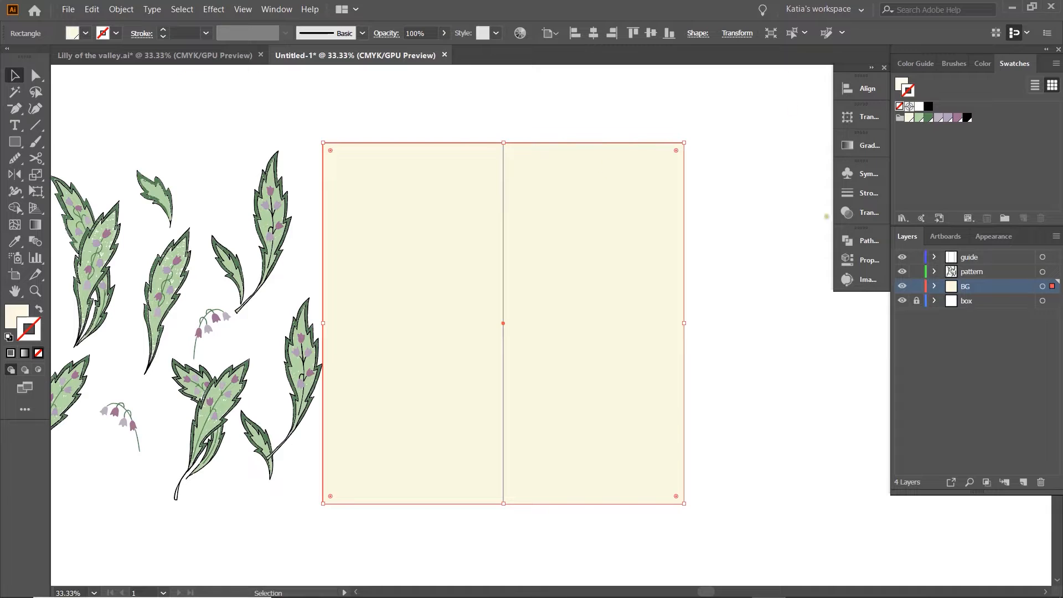
{"action": "left_click", "coordinate": [867, 260]}
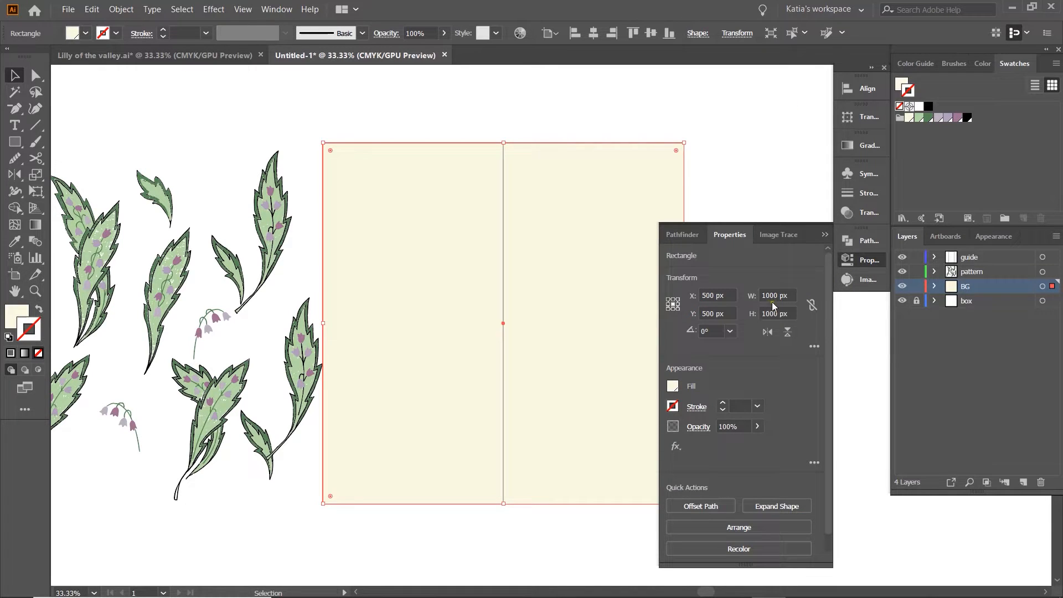
{"action": "left_click", "coordinate": [825, 234]}
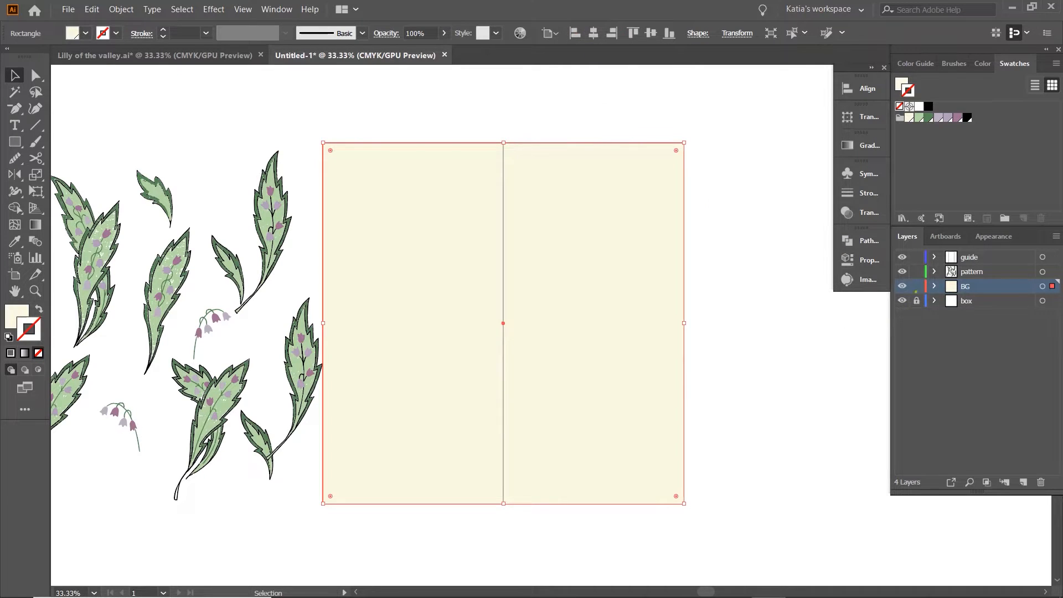
{"action": "left_click", "coordinate": [916, 286]}
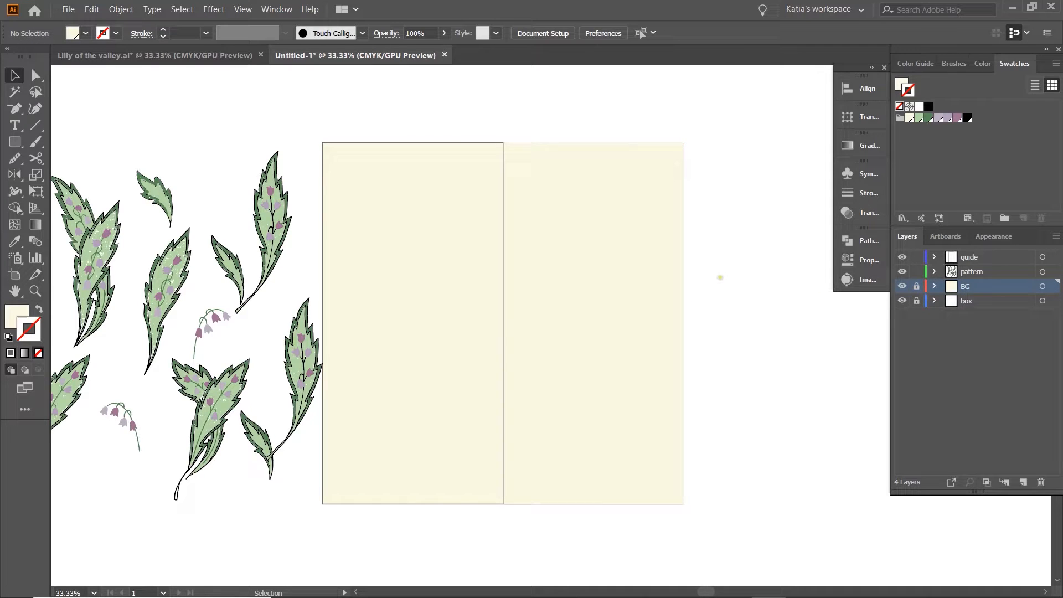
- On the pattern layer, move the first leaves and a leaf cluster onto the artboard's left half, shrinking the cluster at the top edge
{"action": "left_click", "coordinate": [988, 272]}
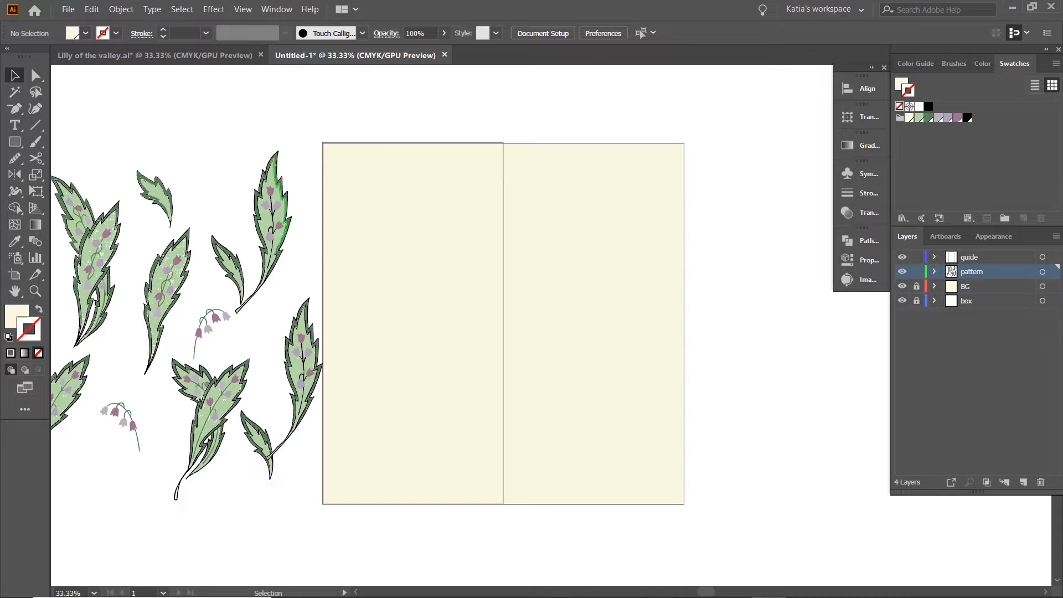
{"action": "left_click_drag", "start_coordinate": [301, 214], "coordinate": [373, 162]}
{"action": "left_click_drag", "start_coordinate": [330, 208], "coordinate": [335, 196]}
{"action": "left_click_drag", "start_coordinate": [311, 351], "coordinate": [420, 320]}
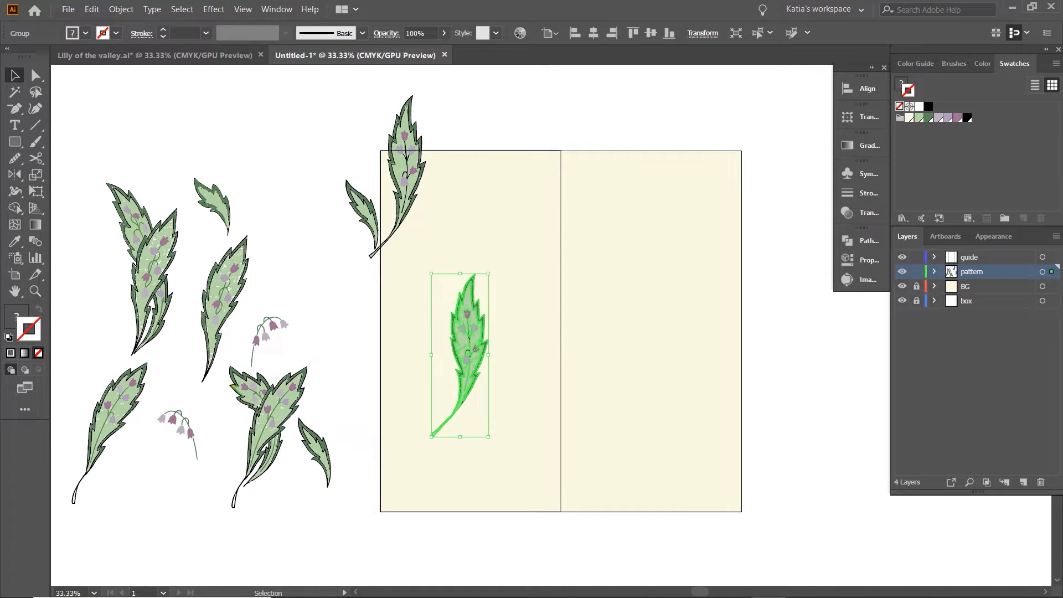
{"action": "left_click_drag", "start_coordinate": [268, 404], "coordinate": [511, 172]}
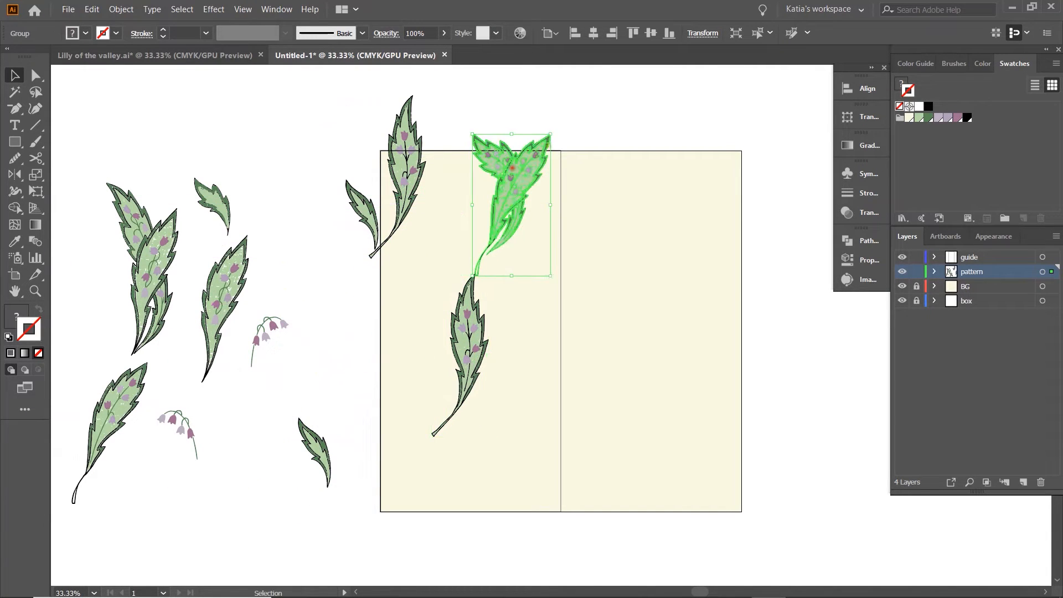
{"action": "left_click_drag", "start_coordinate": [551, 133], "coordinate": [534, 161]}
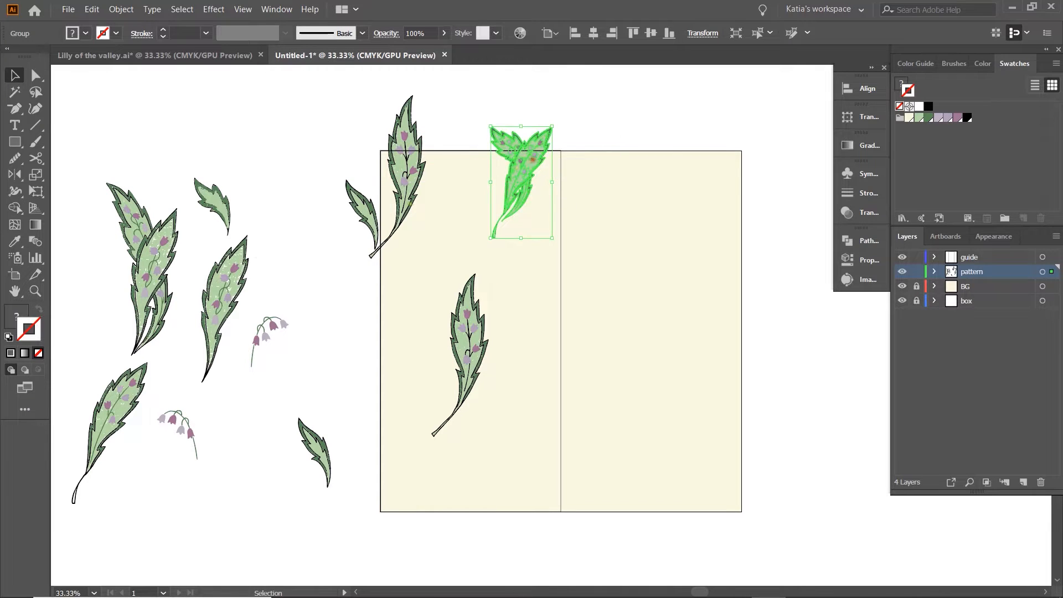
- Place the tall leaf cluster beside the centre guide at a smaller size and shift the single leaf up to make room
{"action": "left_click_drag", "start_coordinate": [147, 271], "coordinate": [505, 412]}
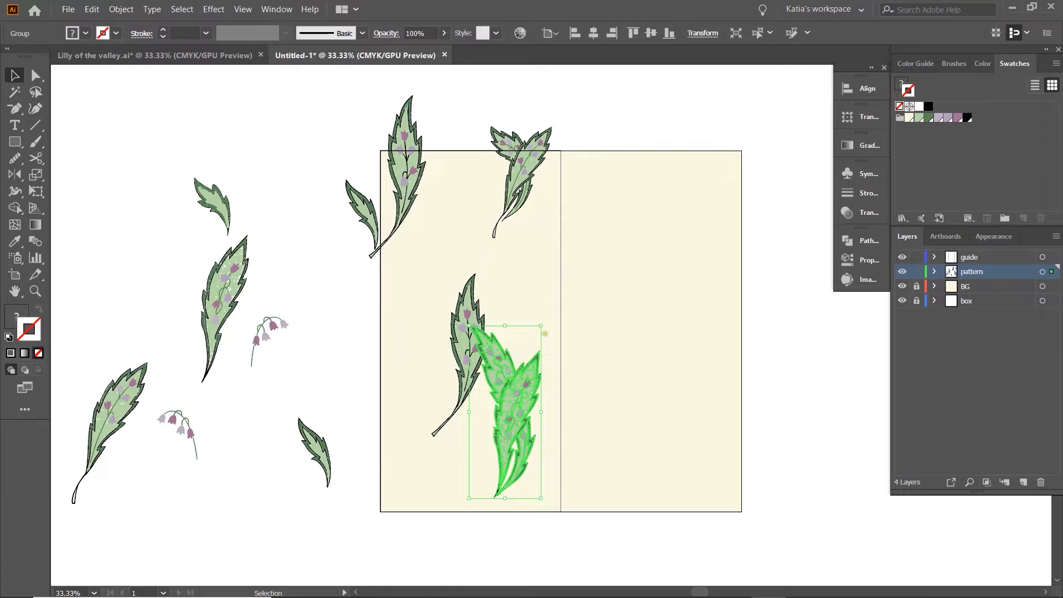
{"action": "left_click_drag", "start_coordinate": [542, 327], "coordinate": [529, 353]}
{"action": "left_click_drag", "start_coordinate": [497, 478], "coordinate": [535, 296]}
{"action": "left_click_drag", "start_coordinate": [477, 331], "coordinate": [462, 286]}
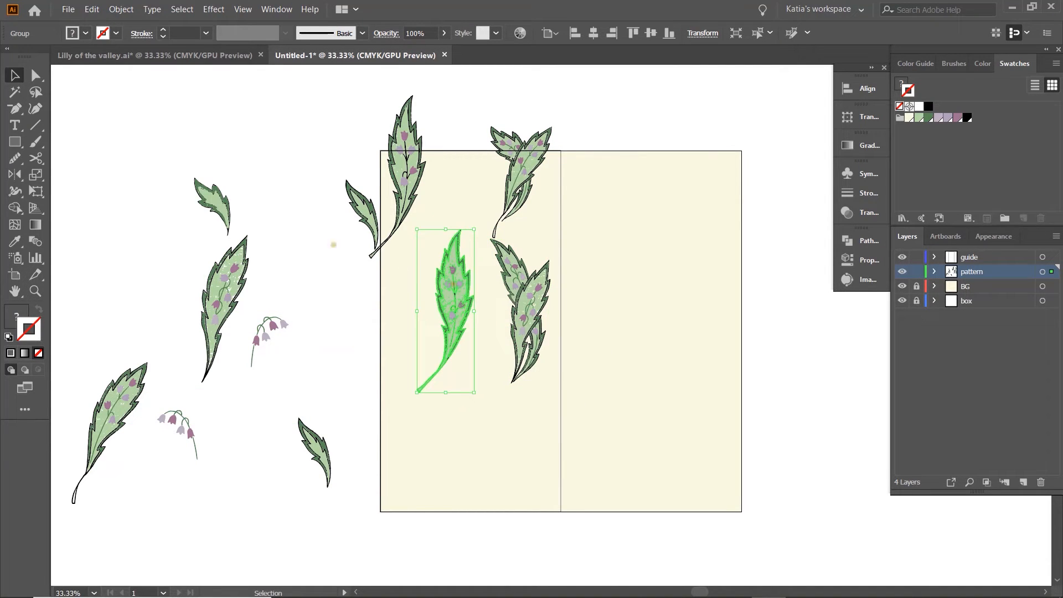
- Arrange the remaining large leaves and both flower sprigs in the left half, with one mirrored leaf straddling the artboard's left edge
{"action": "left_click_drag", "start_coordinate": [225, 209], "coordinate": [464, 166]}
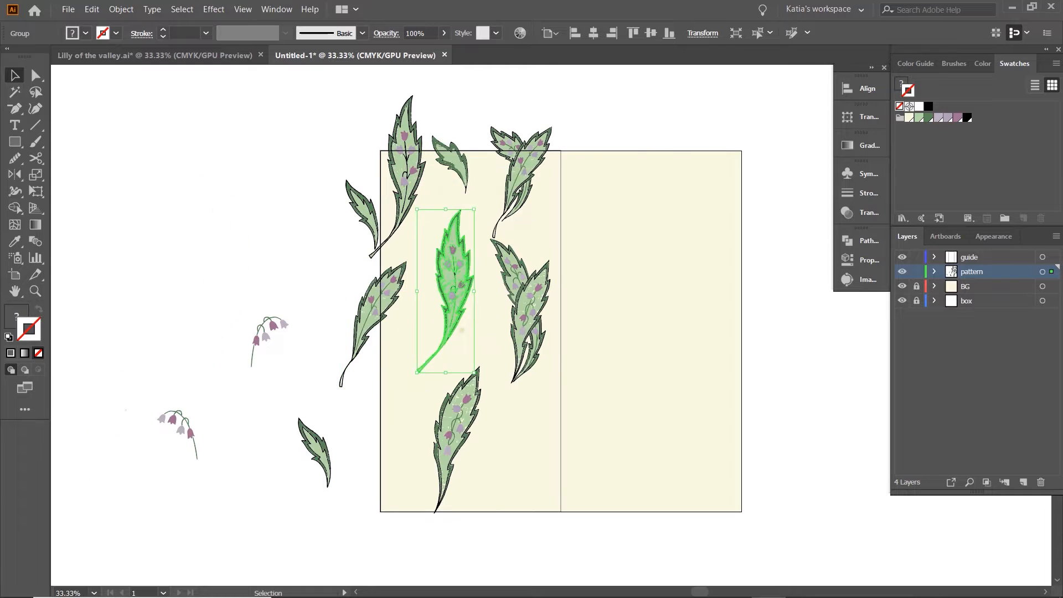
{"action": "left_click", "coordinate": [379, 313]}
{"action": "left_click_drag", "start_coordinate": [415, 246], "coordinate": [342, 247]}
{"action": "left_click_drag", "start_coordinate": [457, 273], "coordinate": [456, 258]}
{"action": "left_click_drag", "start_coordinate": [473, 195], "coordinate": [464, 219]}
{"action": "left_click_drag", "start_coordinate": [446, 253], "coordinate": [460, 244]}
{"action": "left_click_drag", "start_coordinate": [276, 324], "coordinate": [422, 259]}
{"action": "left_click_drag", "start_coordinate": [459, 271], "coordinate": [469, 300]}
{"action": "left_click_drag", "start_coordinate": [175, 420], "coordinate": [522, 408]}
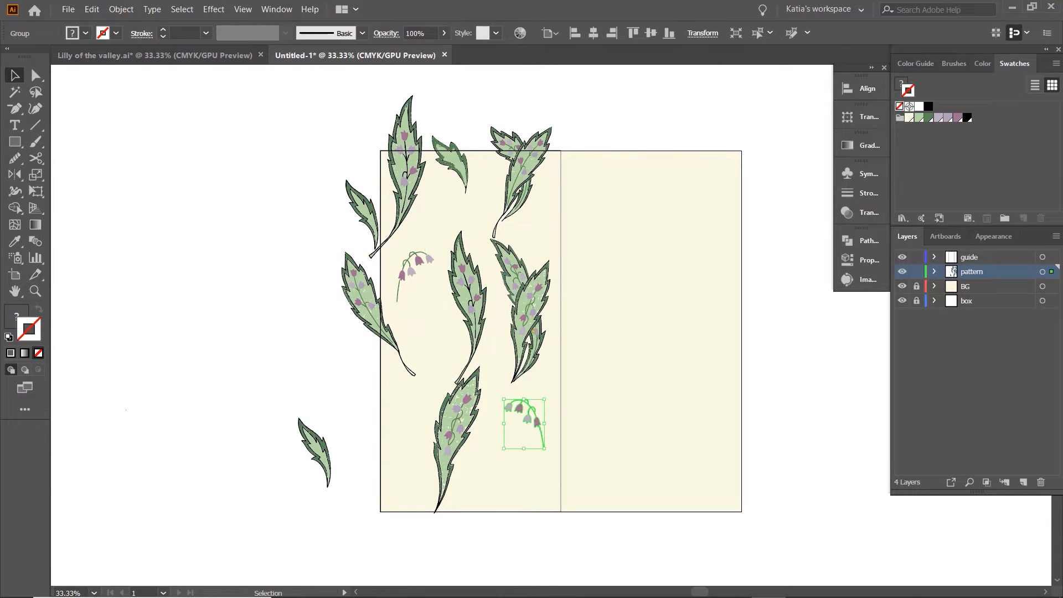
- Shrink the lower leaf and the cluster by the centre guide, and place the last small leaf across the artboard's left edge
{"action": "left_click_drag", "start_coordinate": [528, 322], "coordinate": [521, 333]}
{"action": "left_click", "coordinate": [468, 288]}
{"action": "left_click_drag", "start_coordinate": [507, 374], "coordinate": [504, 369]}
{"action": "left_click", "coordinate": [459, 429]}
{"action": "left_click_drag", "start_coordinate": [481, 513], "coordinate": [471, 482]}
{"action": "left_click_drag", "start_coordinate": [324, 445], "coordinate": [386, 390]}
{"action": "left_click", "coordinate": [523, 327]}
{"action": "left_click_drag", "start_coordinate": [545, 395], "coordinate": [535, 369]}
{"action": "left_click_drag", "start_coordinate": [520, 324], "coordinate": [536, 315]}
- Adjust the leaves in the upper left half and place a copy of the flower sprig in the middle
{"action": "left_click", "coordinate": [470, 296]}
{"action": "left_click_drag", "start_coordinate": [472, 226], "coordinate": [413, 231]}
{"action": "left_click", "coordinate": [410, 177]}
{"action": "left_click_drag", "start_coordinate": [459, 162], "coordinate": [458, 164]}
{"action": "left_click_drag", "start_coordinate": [417, 256], "coordinate": [487, 321]}
{"action": "left_click_drag", "start_coordinate": [458, 287], "coordinate": [440, 281]}
- Reflect the central leaf and swap its place with the leaf cluster so the leaf sits beside the centre guide
{"action": "key", "text": "o"}
{"action": "left_click_drag", "start_coordinate": [447, 377], "coordinate": [472, 418]}
{"action": "key", "text": "v"}
{"action": "left_click_drag", "start_coordinate": [534, 302], "coordinate": [467, 350]}
{"action": "left_click_drag", "start_coordinate": [453, 261], "coordinate": [524, 254]}
{"action": "left_click_drag", "start_coordinate": [467, 350], "coordinate": [443, 312]}
- Reflect the middle flower sprig, move the lower sprig further down and nudge the neighbouring leaves into the gaps
{"action": "left_click", "coordinate": [492, 336]}
{"action": "key", "text": "o"}
{"action": "left_click_drag", "start_coordinate": [513, 357], "coordinate": [491, 327]}
{"action": "key", "text": "v"}
{"action": "left_click_drag", "start_coordinate": [526, 421], "coordinate": [522, 452]}
{"action": "left_click", "coordinate": [482, 411]}
{"action": "left_click_drag", "start_coordinate": [496, 368], "coordinate": [511, 376]}
{"action": "left_click_drag", "start_coordinate": [477, 418], "coordinate": [486, 415]}
- Copy the small leaf at the top edge to the lower part of the left half and reposition the neighbouring motifs
{"action": "left_click_drag", "start_coordinate": [453, 179], "coordinate": [542, 433]}
{"action": "left_click_drag", "start_coordinate": [533, 422], "coordinate": [459, 409]}
{"action": "left_click_drag", "start_coordinate": [435, 211], "coordinate": [459, 242]}
{"action": "left_click", "coordinate": [453, 166]}
{"action": "left_click_drag", "start_coordinate": [473, 271], "coordinate": [469, 256]}
{"action": "key", "text": "ctrl+z"}
{"action": "key", "text": "ctrl+z"}
- Add two smaller copies of the small leaf, one beside the centre guide and a reflected one near the left edge
{"action": "left_click_drag", "start_coordinate": [457, 167], "coordinate": [474, 241]}
{"action": "left_click_drag", "start_coordinate": [483, 268], "coordinate": [539, 340]}
{"action": "left_click_drag", "start_coordinate": [522, 280], "coordinate": [515, 280]}
{"action": "left_click_drag", "start_coordinate": [541, 342], "coordinate": [436, 250]}
{"action": "key", "text": "o"}
{"action": "key", "text": "v"}
{"action": "left_click_drag", "start_coordinate": [454, 247], "coordinate": [397, 249]}
- Fine-tune the spacing of the flower sprigs and leaves within the left half and deselect everything
{"action": "left_click_drag", "start_coordinate": [432, 202], "coordinate": [448, 207]}
{"action": "left_click_drag", "start_coordinate": [445, 305], "coordinate": [445, 302]}
{"action": "left_click_drag", "start_coordinate": [509, 290], "coordinate": [516, 284]}
{"action": "left_click_drag", "start_coordinate": [486, 316], "coordinate": [489, 321]}
{"action": "left_click_drag", "start_coordinate": [455, 415], "coordinate": [449, 410]}
{"action": "left_click", "coordinate": [485, 446]}
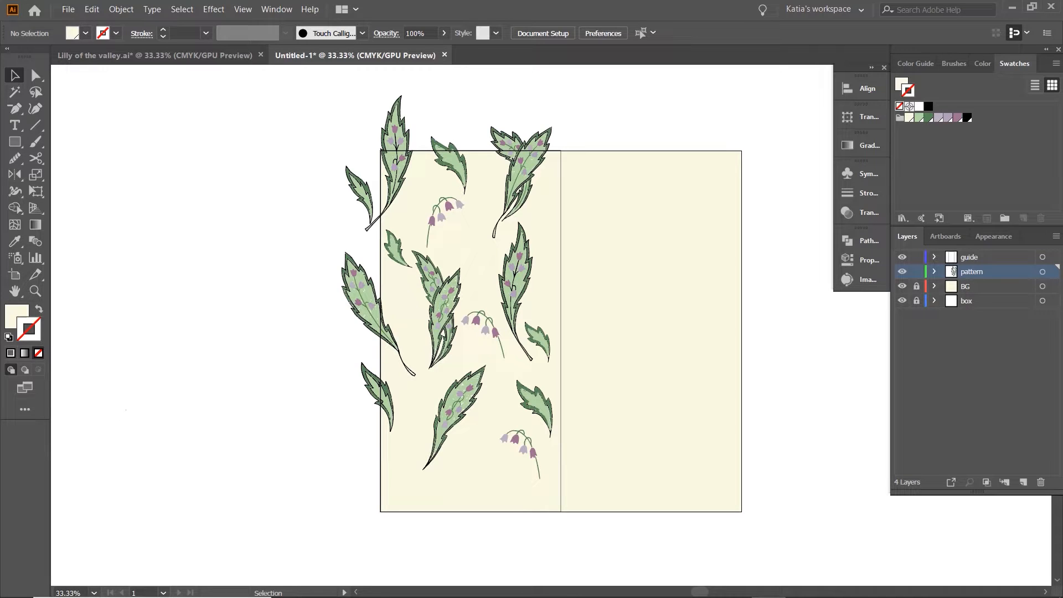
- Select all leaf motifs that cross the artboard's top edge, including the small leaf between the two larger groups
{"action": "left_click_drag", "start_coordinate": [342, 106], "coordinate": [558, 135]}
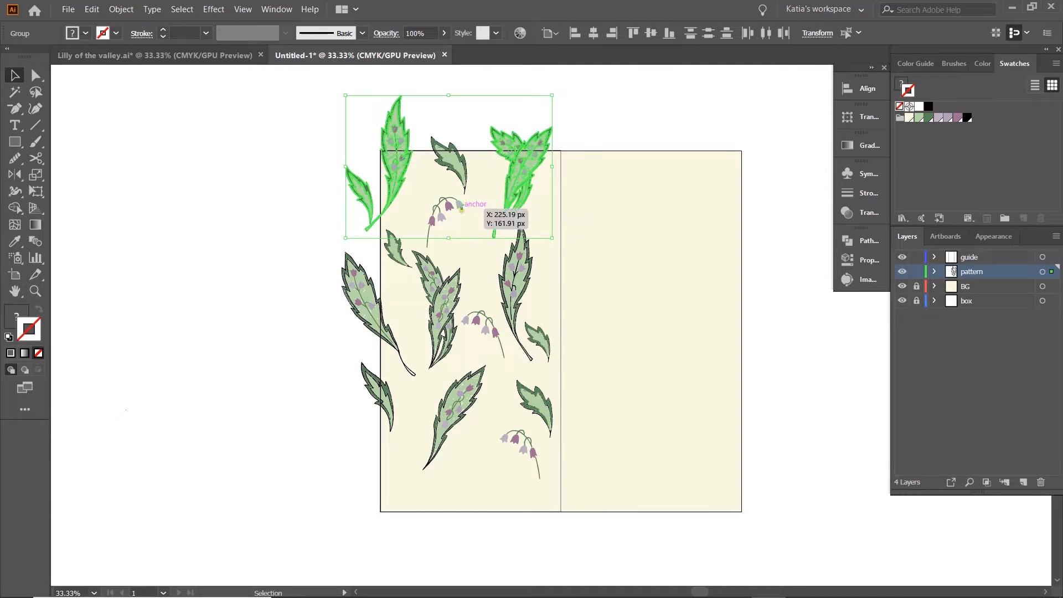
{"action": "left_click", "coordinate": [310, 110]}
{"action": "left_click_drag", "start_coordinate": [346, 126], "coordinate": [556, 145]}
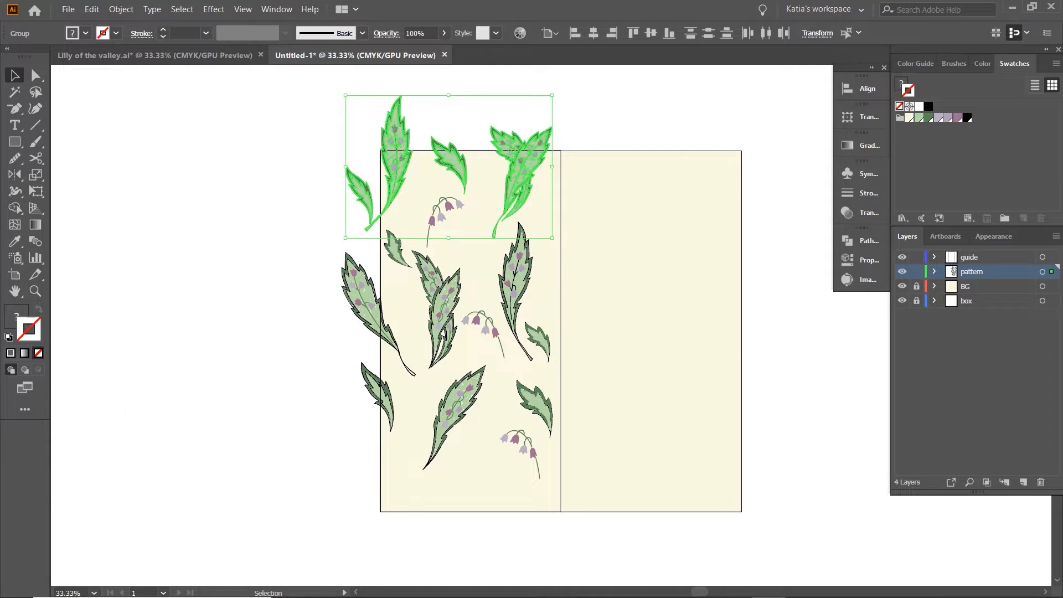
{"action": "right_click", "coordinate": [533, 145]}
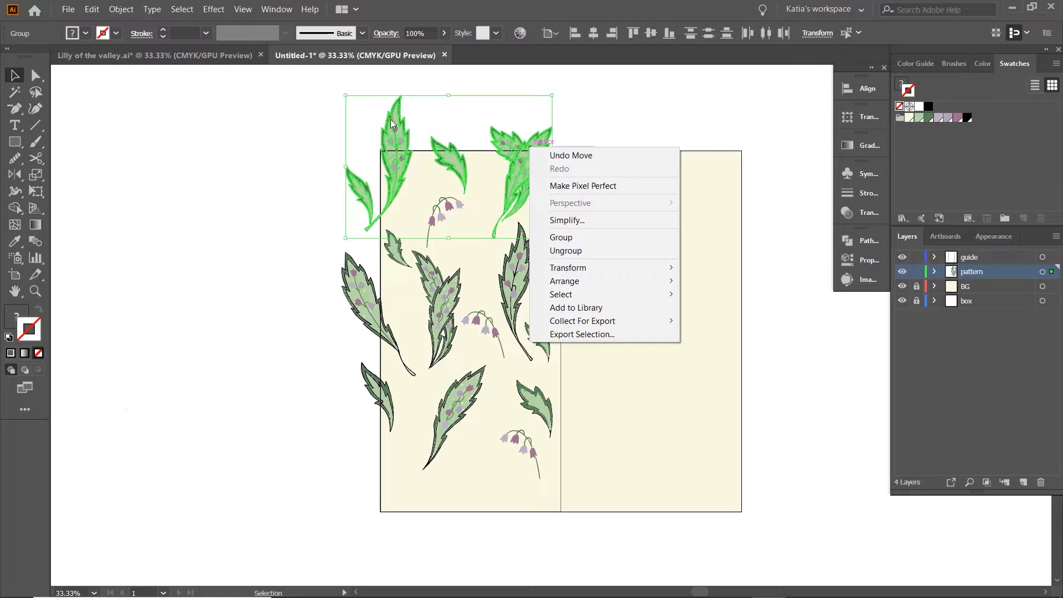
{"action": "left_click_drag", "start_coordinate": [332, 129], "coordinate": [556, 138]}
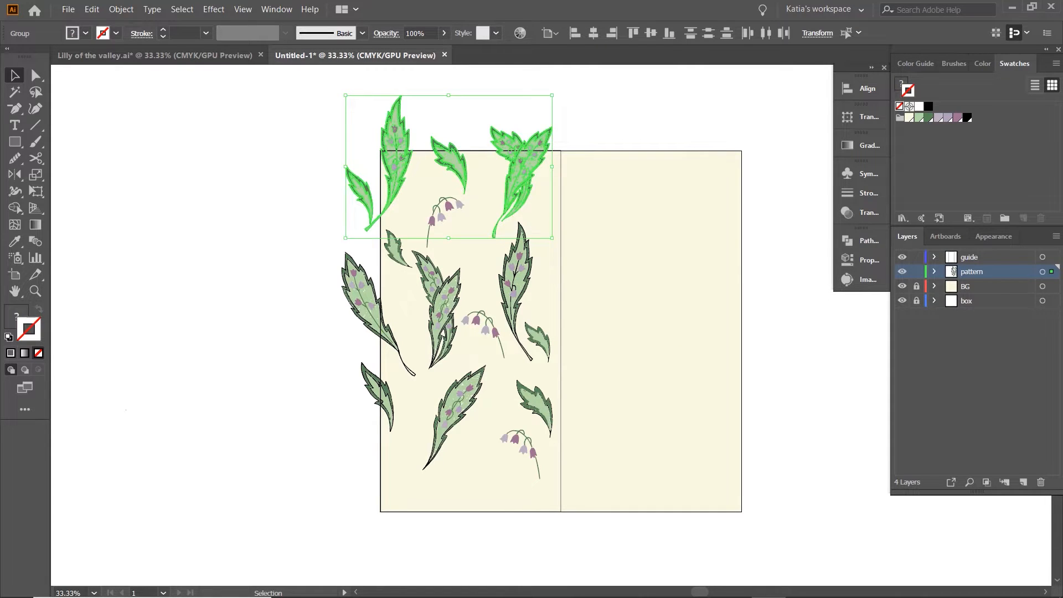
{"action": "key", "text": "a"}
- Set the keyboard increment to 1000 px and copy the selected top-edge motifs down by that distance onto the bottom edge
{"action": "key", "text": "ctrl+k"}
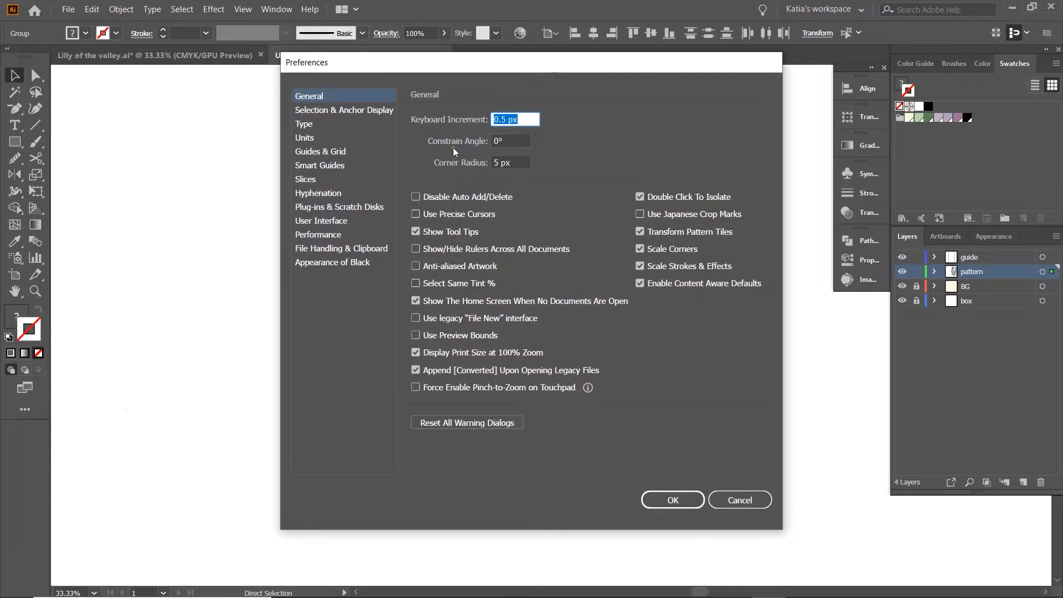
{"action": "left_click_drag", "start_coordinate": [504, 62], "coordinate": [504, 78]}
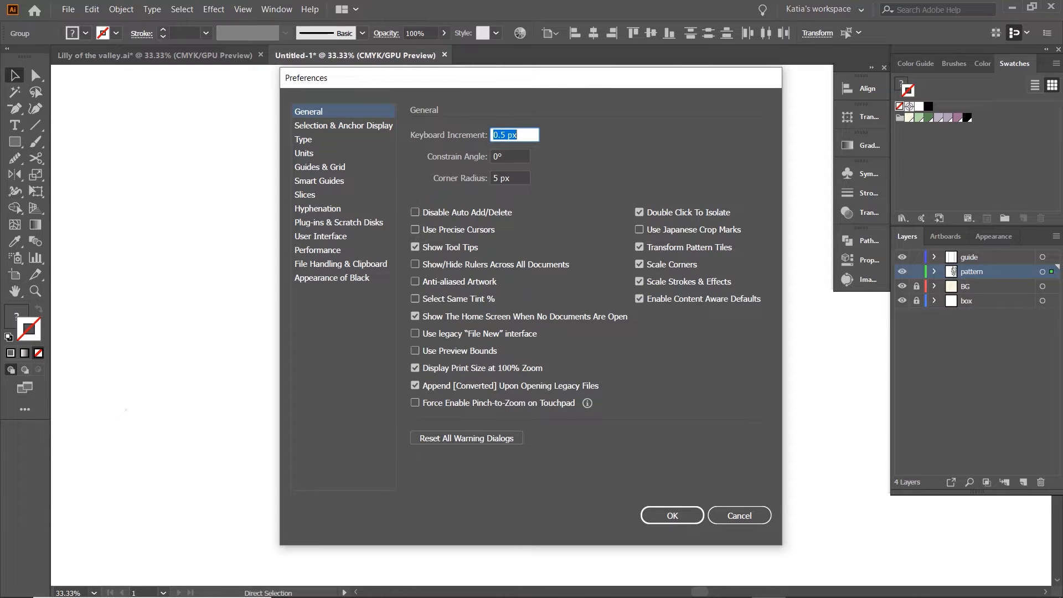
{"action": "type", "text": "1000"}
{"action": "key", "text": "Return"}
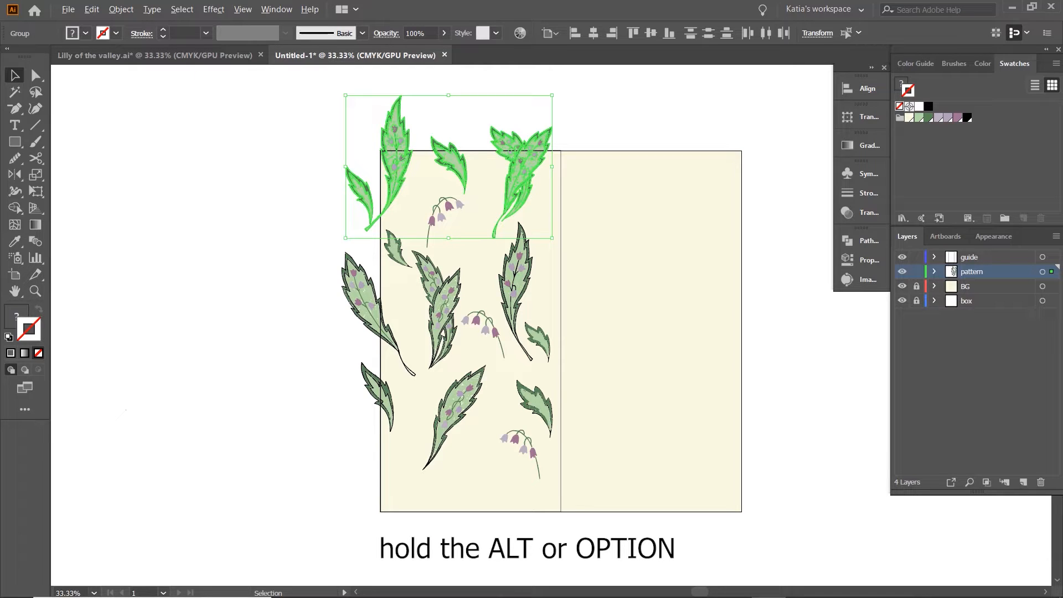
{"action": "key", "text": "alt+Down"}
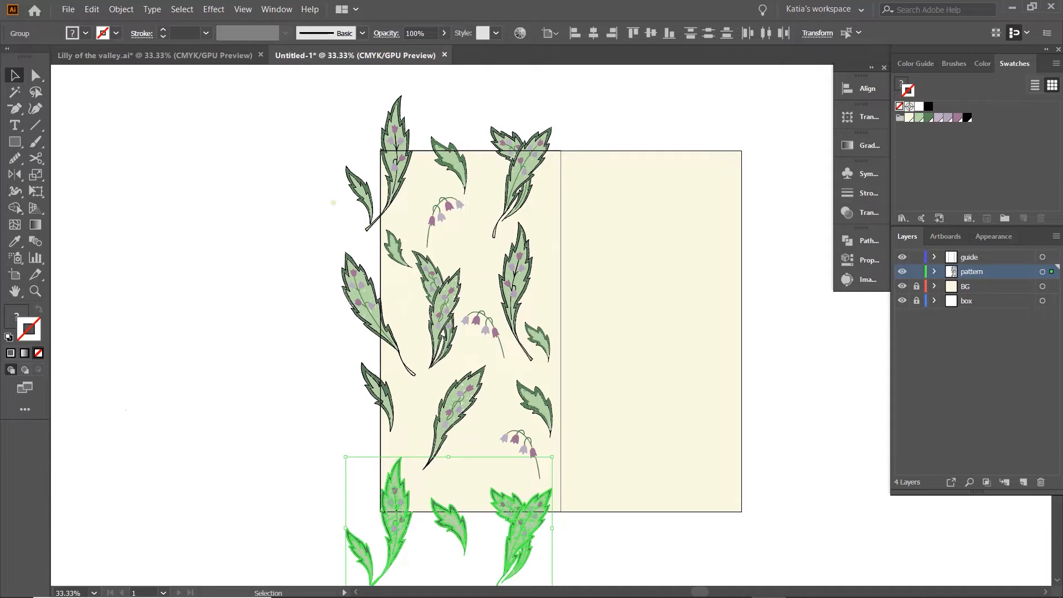
{"action": "scroll", "coordinate": [309, 425], "scroll_direction": "down", "scroll_amount": 1}
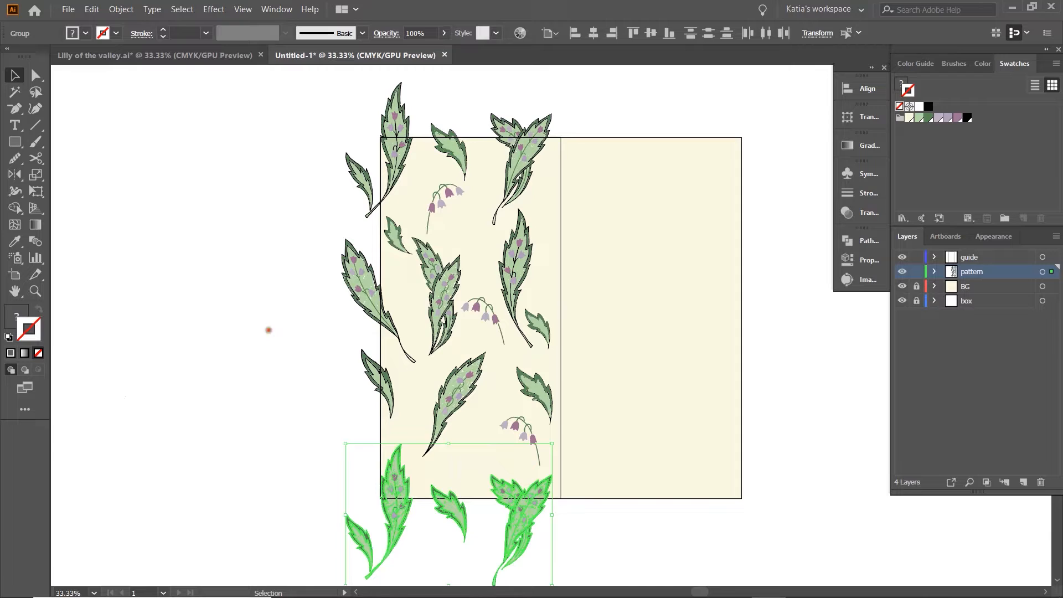
{"action": "left_click", "coordinate": [268, 330]}
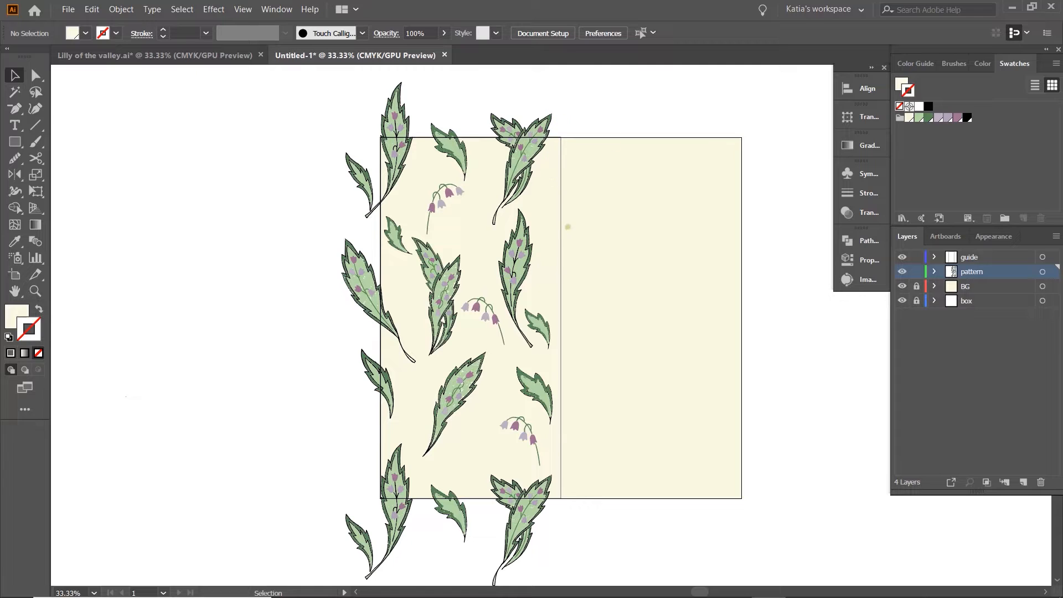
- Set the keyboard increment to 500 px and copy all motifs crossing the left edge that distance right onto the centre guide
{"action": "key", "text": "ctrl+k"}
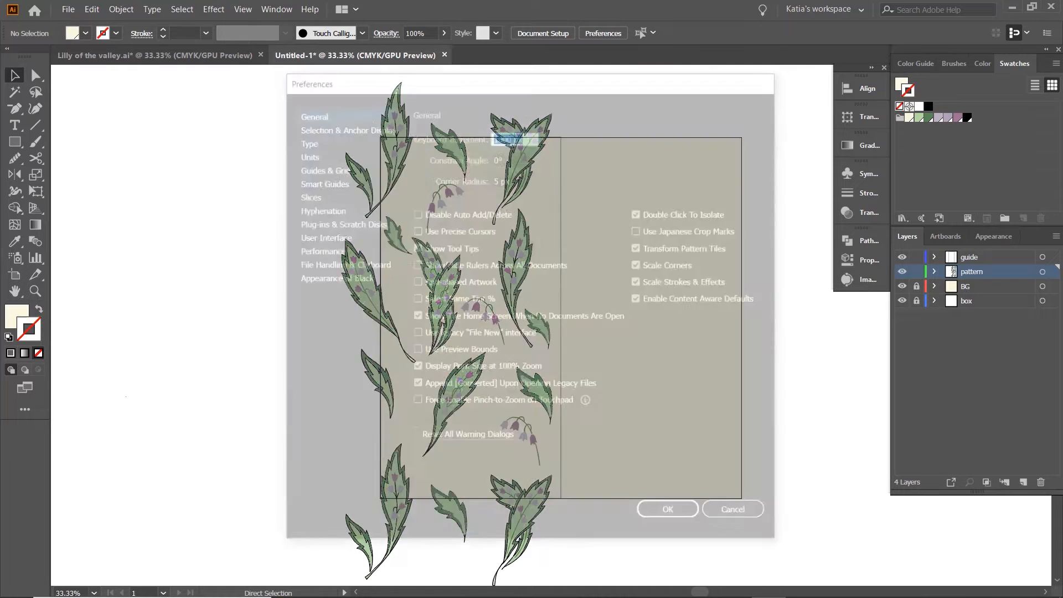
{"action": "type", "text": "500"}
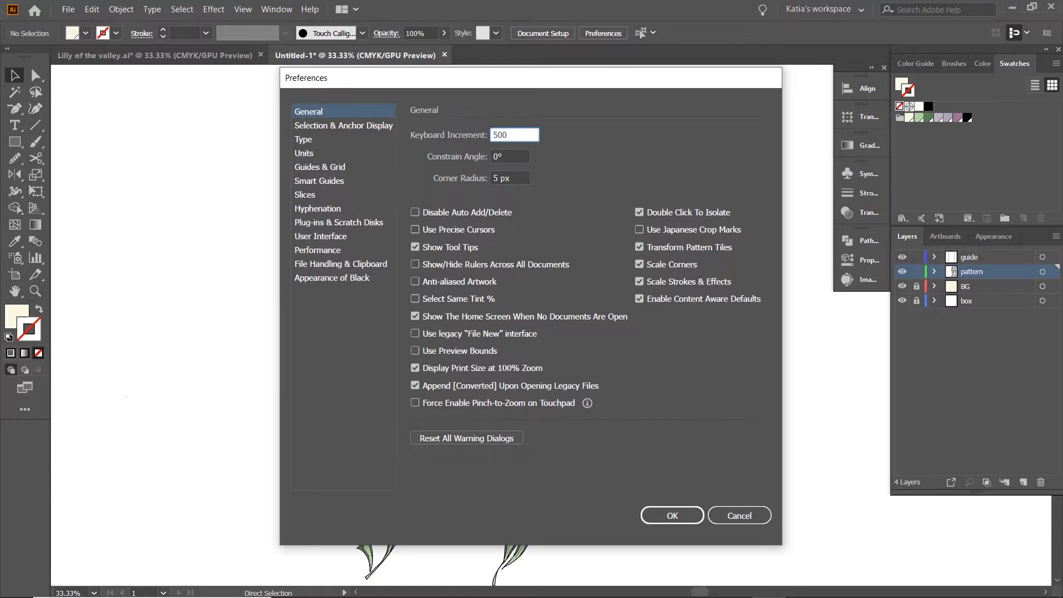
{"action": "key", "text": "Return"}
{"action": "left_click_drag", "start_coordinate": [339, 118], "coordinate": [377, 563]}
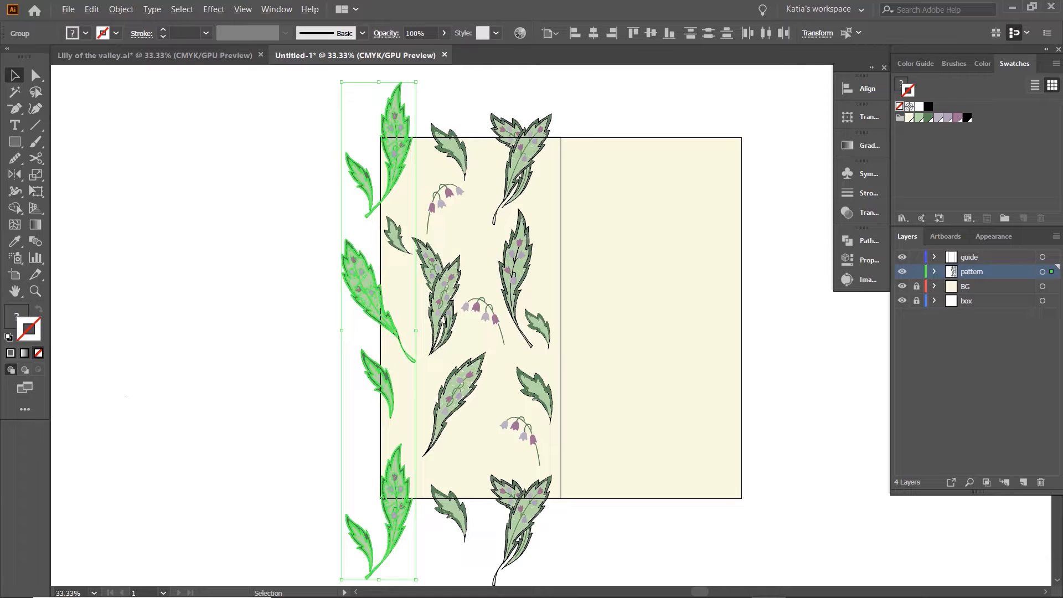
{"action": "key", "text": "ctrl+d"}
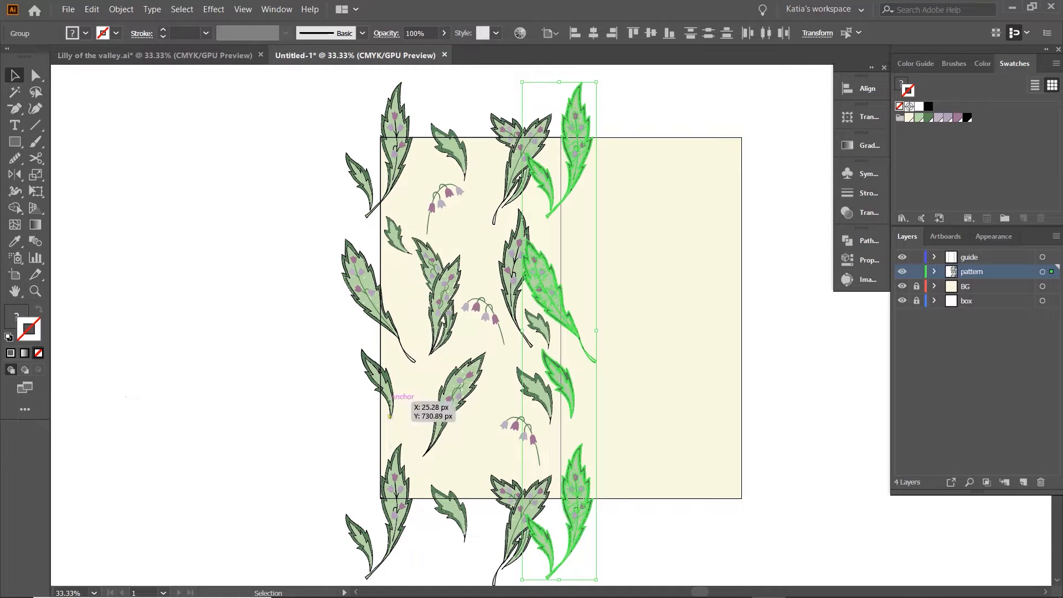
- Move the inner leaves, leaf cluster and middle flower sprig to clear the overlaps with the copied motifs
{"action": "left_click", "coordinate": [480, 224]}
{"action": "left_click_drag", "start_coordinate": [526, 246], "coordinate": [496, 245]}
{"action": "left_click_drag", "start_coordinate": [471, 293], "coordinate": [485, 351]}
{"action": "left_click", "coordinate": [459, 394]}
{"action": "left_click_drag", "start_coordinate": [463, 384], "coordinate": [467, 393]}
{"action": "left_click_drag", "start_coordinate": [438, 293], "coordinate": [435, 304]}
- Shift the matching leaf clusters on the top and bottom edges together to the left, clear of the copied small leaves
{"action": "left_click_drag", "start_coordinate": [521, 159], "coordinate": [522, 159]}
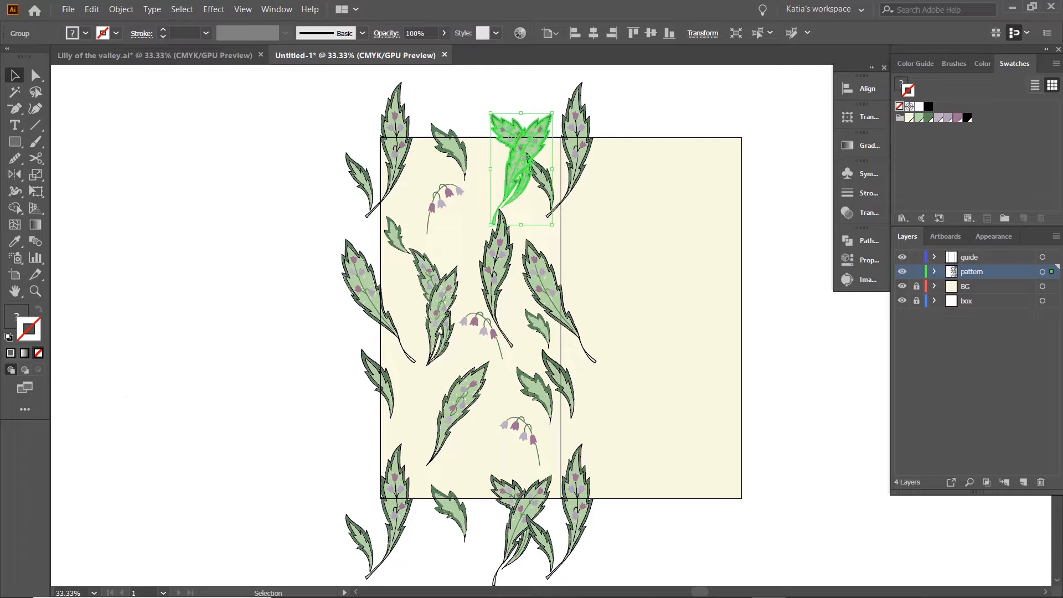
{"action": "left_click", "coordinate": [523, 505], "text": "shift"}
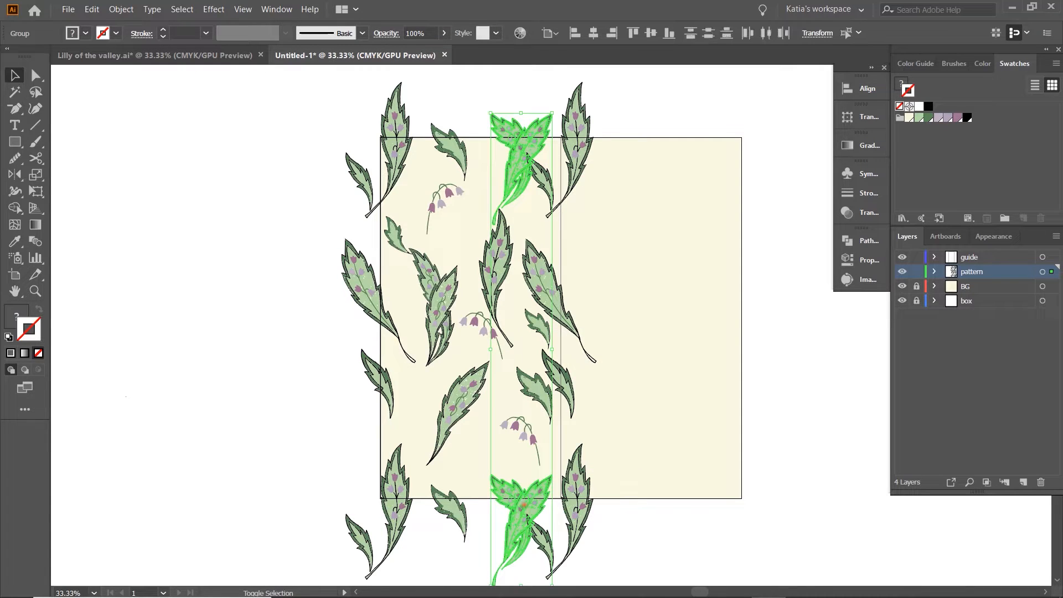
{"action": "left_click_drag", "start_coordinate": [529, 493], "coordinate": [514, 483]}
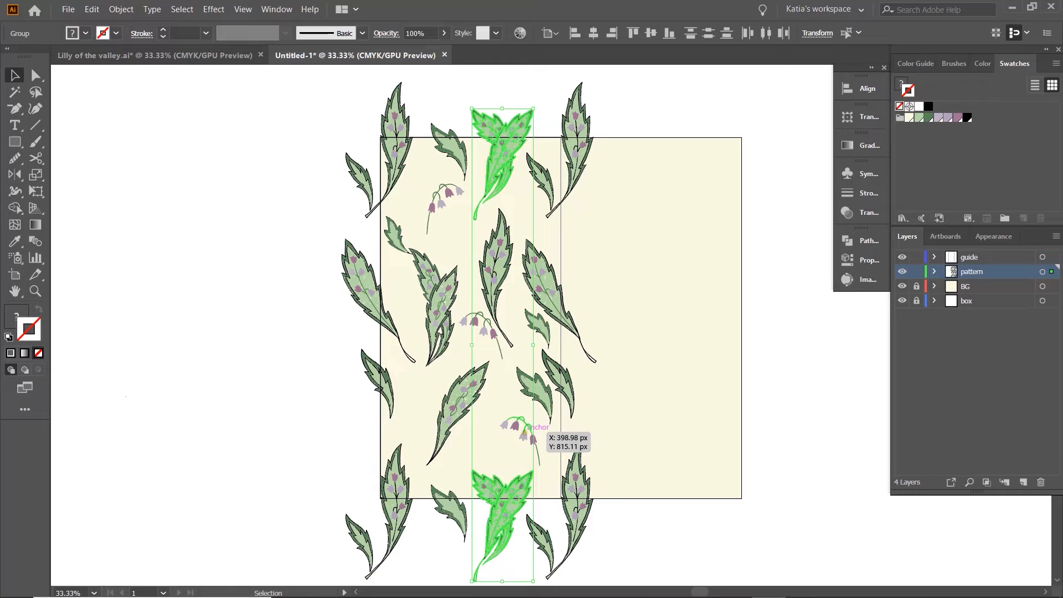
- Move the lower inner leaf left, away from the centre guide, and mirror it with the Reflect tool
{"action": "left_click", "coordinate": [539, 414]}
{"action": "left_click_drag", "start_coordinate": [532, 389], "coordinate": [501, 392]}
{"action": "key", "text": "o"}
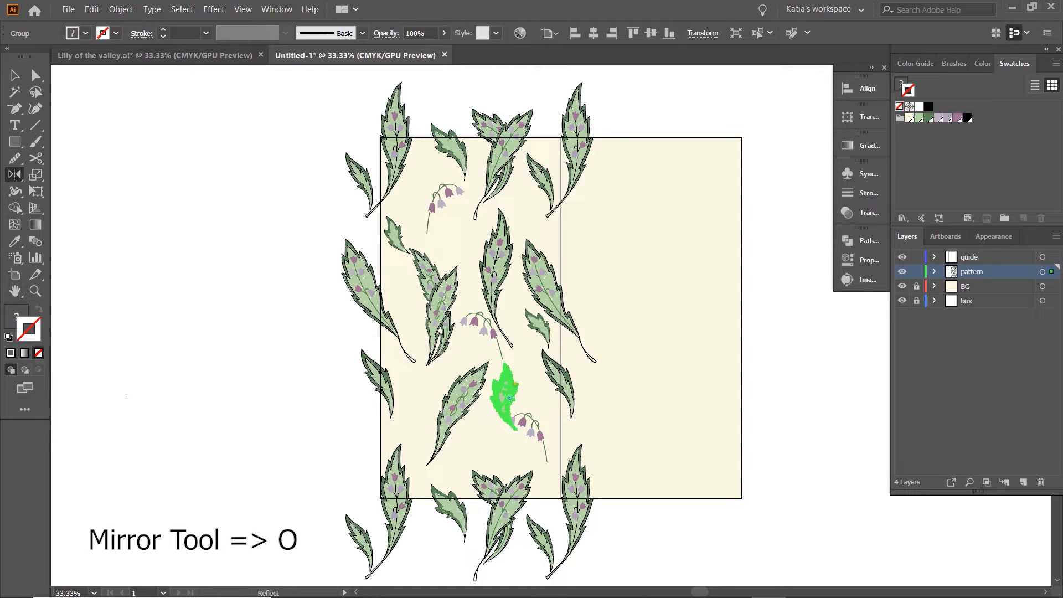
{"action": "key", "text": "v"}
- Reposition the mirrored leaf, the large lower leaf and the flower sprigs to even out the spacing in the left half
{"action": "left_click_drag", "start_coordinate": [511, 384], "coordinate": [499, 421]}
{"action": "left_click_drag", "start_coordinate": [492, 436], "coordinate": [515, 380]}
{"action": "left_click_drag", "start_coordinate": [457, 404], "coordinate": [454, 411]}
{"action": "left_click_drag", "start_coordinate": [487, 320], "coordinate": [490, 328]}
{"action": "left_click_drag", "start_coordinate": [438, 191], "coordinate": [441, 201]}
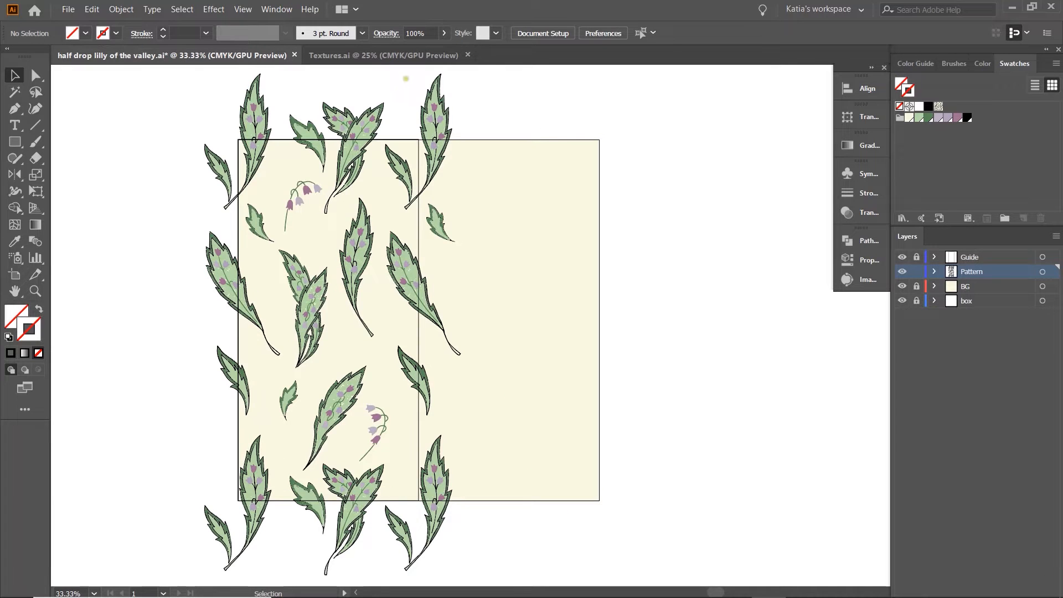
- Delete the motif copies along the centre guide and the bottom edge, and hide the Guide layer
{"action": "left_click_drag", "start_coordinate": [406, 79], "coordinate": [466, 525]}
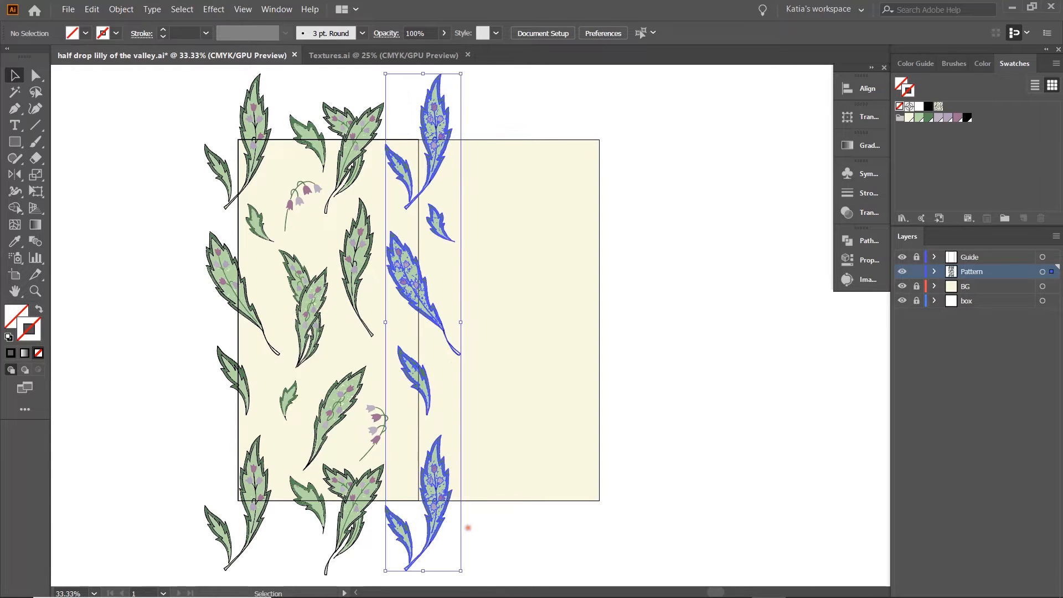
{"action": "key", "text": "Delete"}
{"action": "left_click_drag", "start_coordinate": [176, 498], "coordinate": [400, 518]}
{"action": "key", "text": "Delete"}
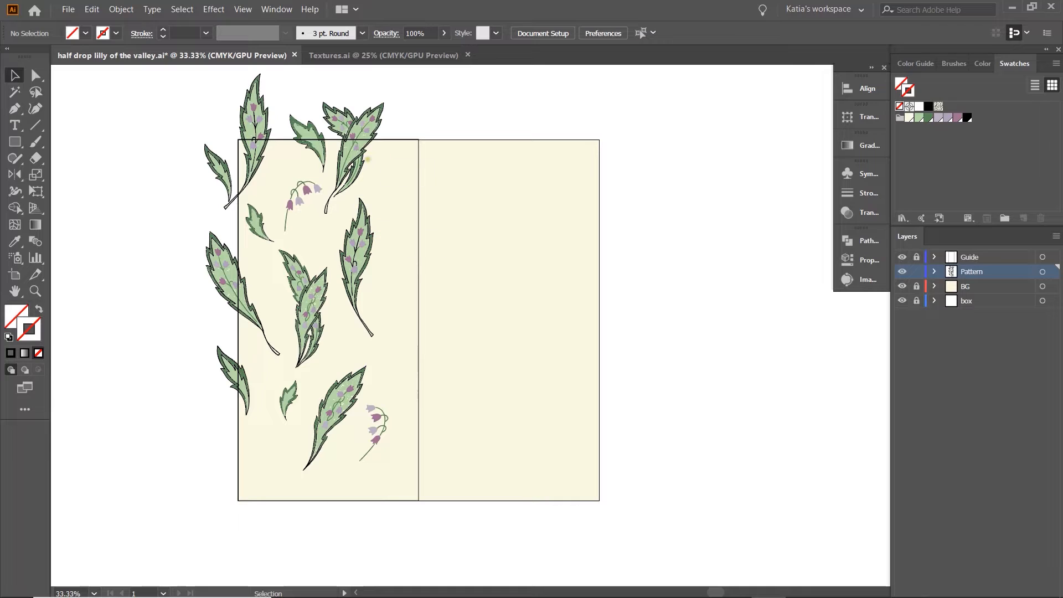
{"action": "left_click", "coordinate": [902, 256]}
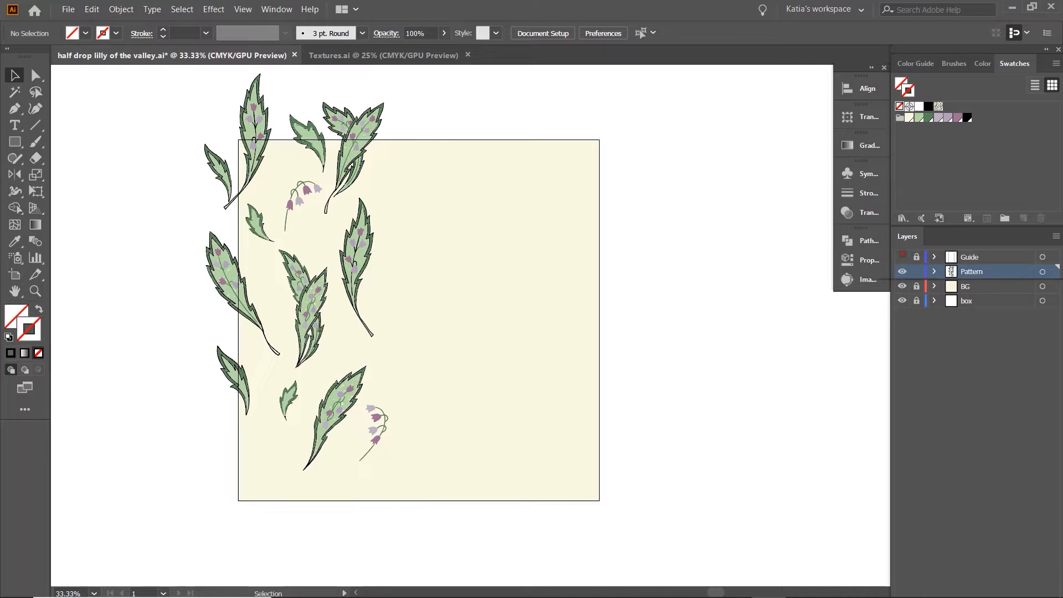
- Copy all remaining motifs 500 px to the right and shift the copy 500 px down for the half drop
{"action": "left_click_drag", "start_coordinate": [159, 111], "coordinate": [397, 451]}
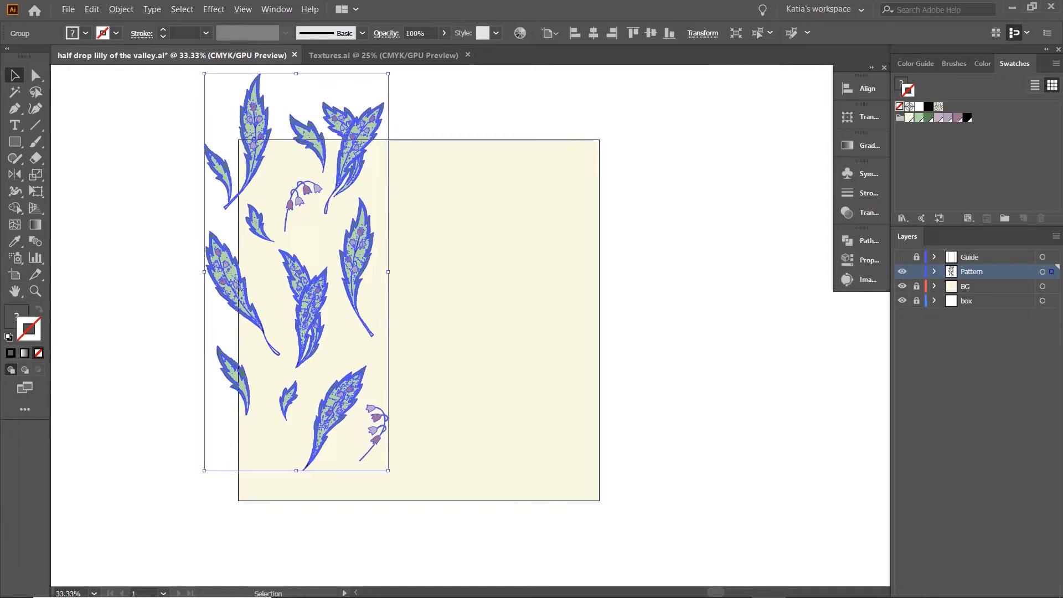
{"action": "key", "text": "ctrl+d"}
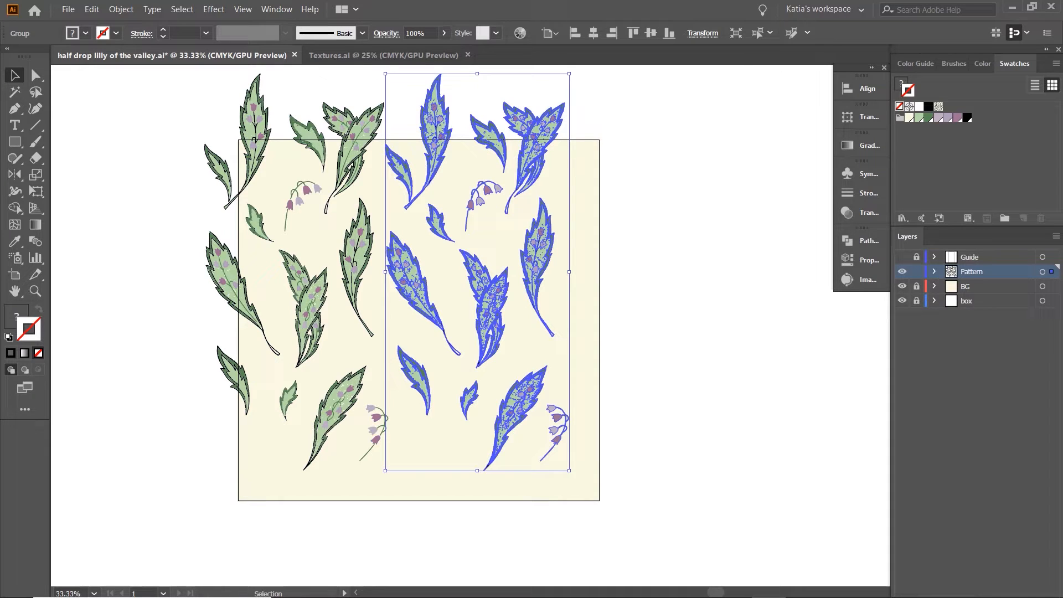
{"action": "key", "text": "Down"}
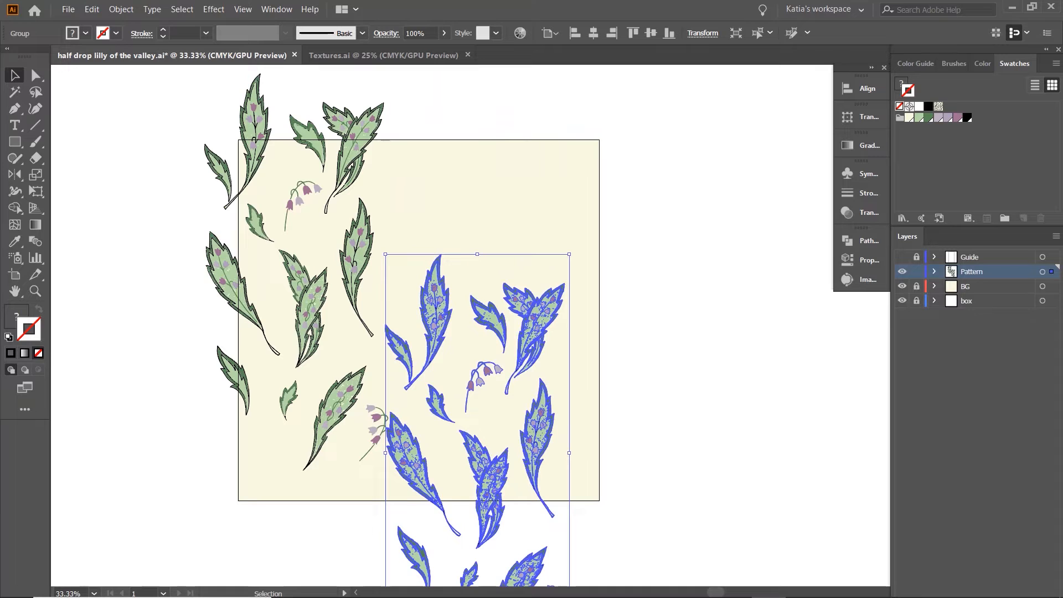
- Copy the original left-half group 500 px to the right and shift this copy 500 px up
{"action": "left_click", "coordinate": [335, 284]}
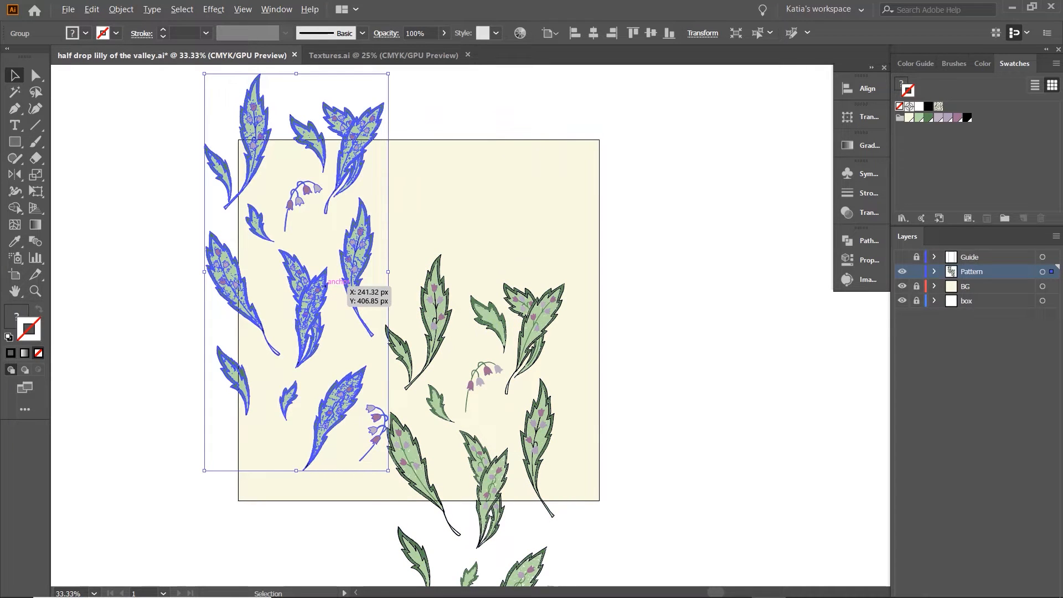
{"action": "key", "text": "alt+Right"}
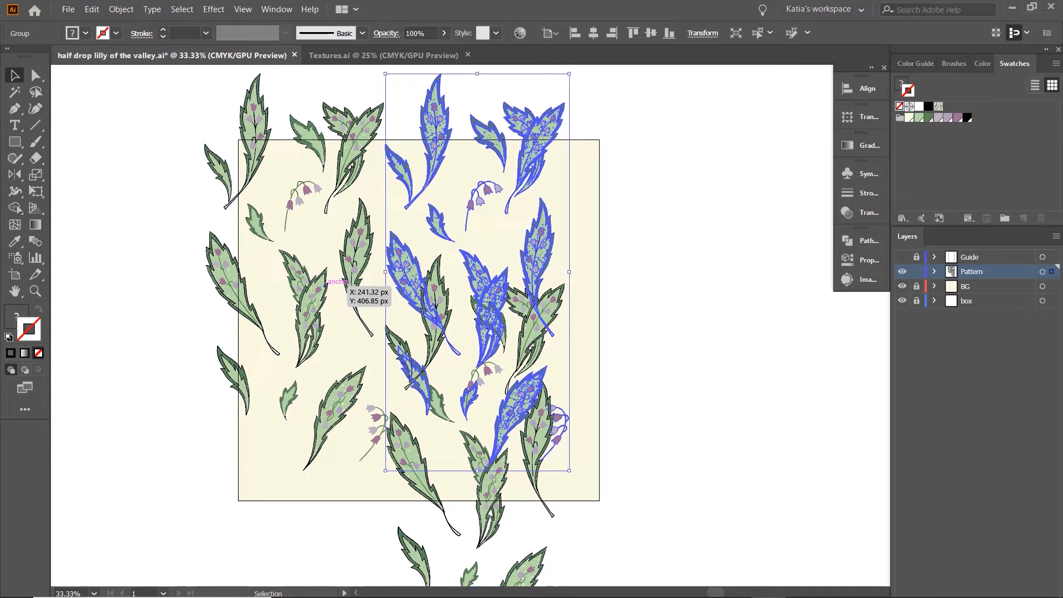
{"action": "key", "text": "Up"}
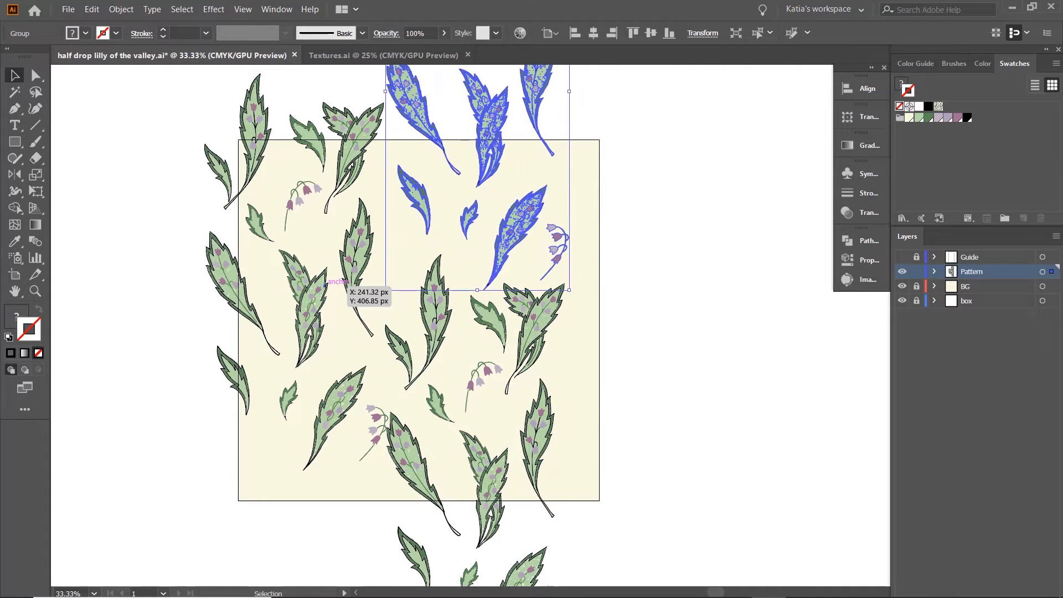
{"action": "key", "text": "ctrl+shift+a"}
- Ungroup the original motif group and its upper and lower half-drop copies into separate motifs
{"action": "key", "text": "ctrl+minus"}
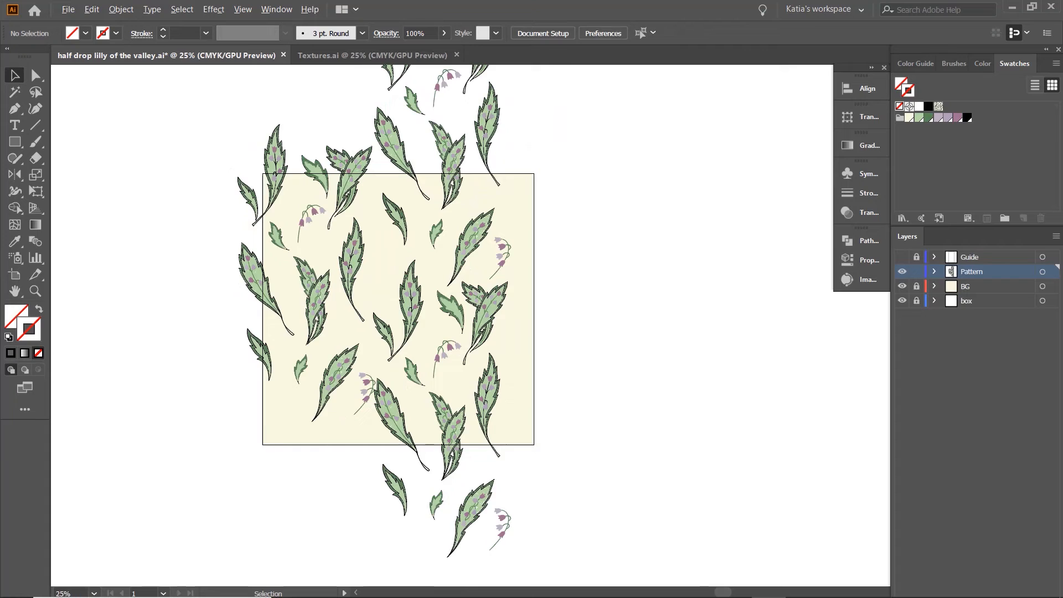
{"action": "key", "text": "ctrl+minus"}
{"action": "scroll", "coordinate": [376, 249], "scroll_direction": "up", "scroll_amount": 1}
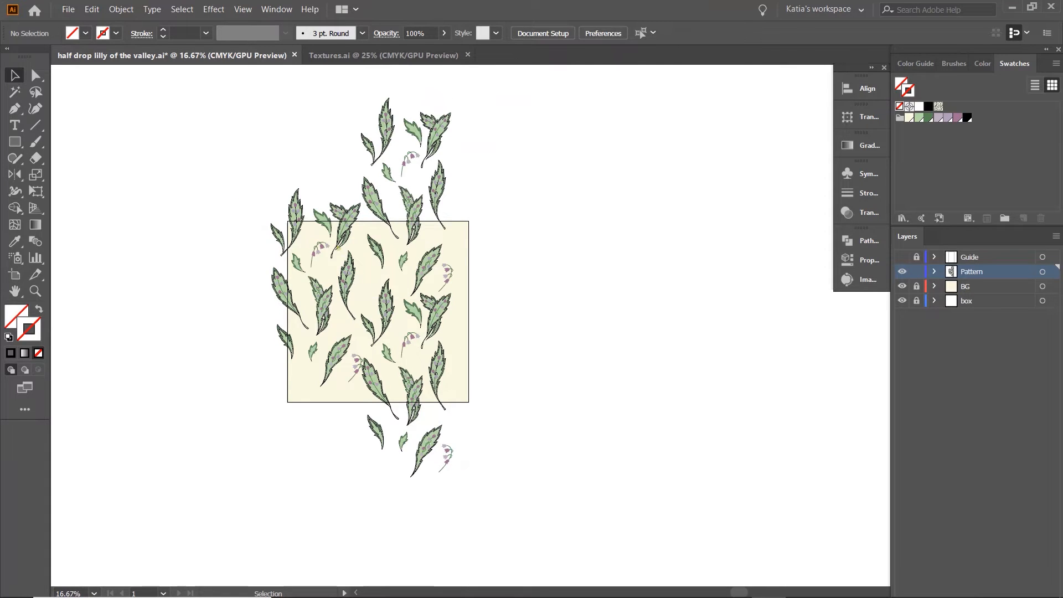
{"action": "left_click", "coordinate": [340, 205]}
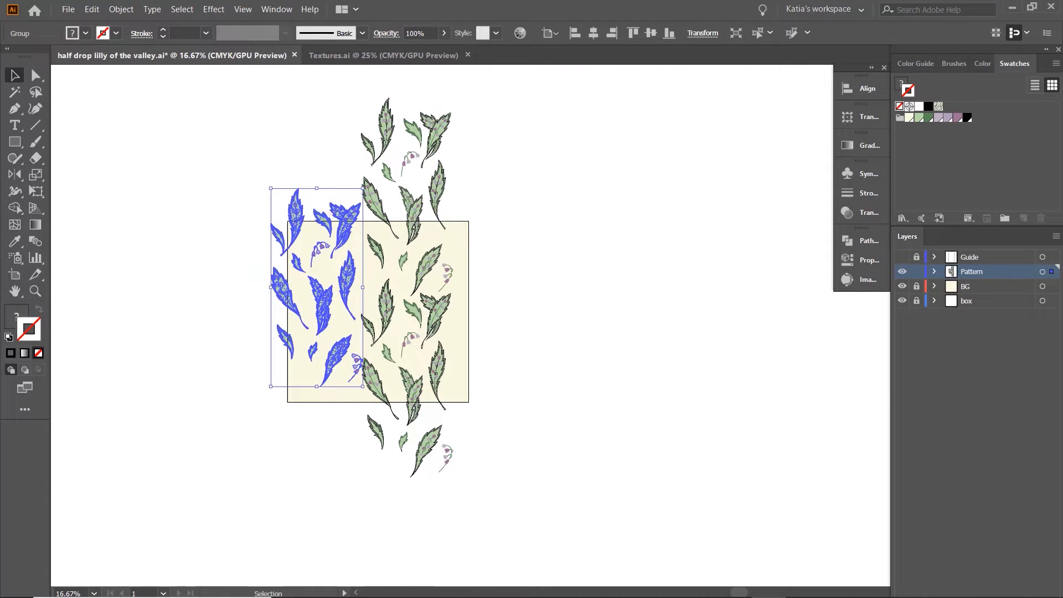
{"action": "key", "text": "ctrl+shift+g"}
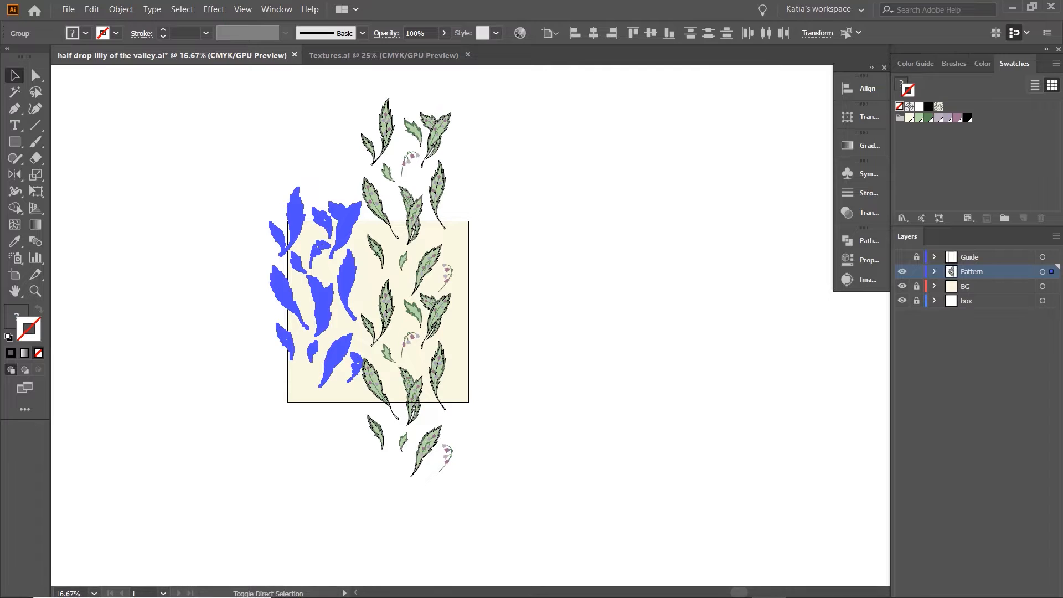
{"action": "left_click", "coordinate": [442, 131]}
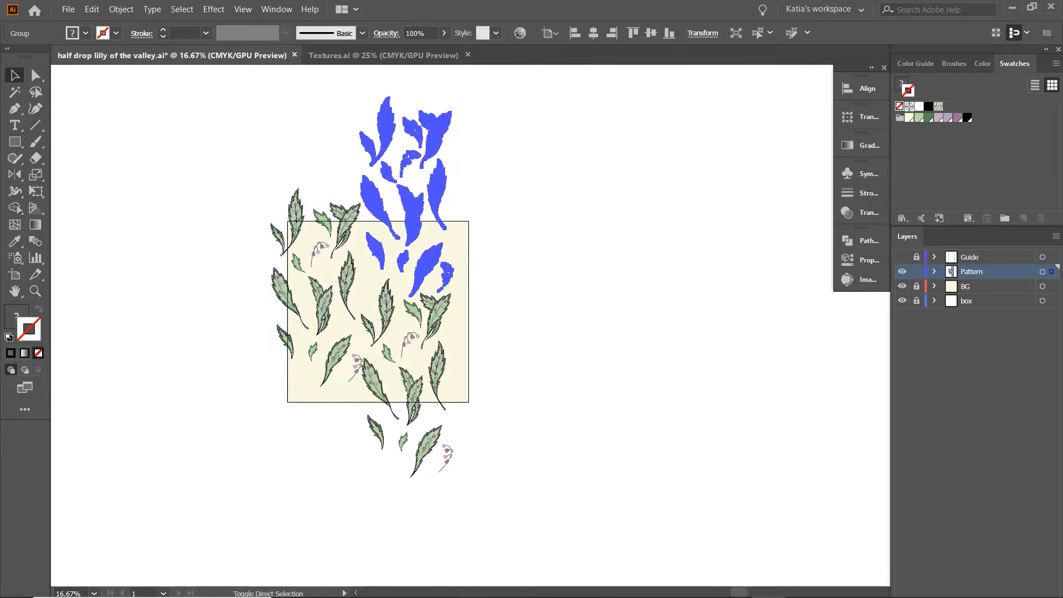
{"action": "key", "text": "ctrl+shift+g"}
{"action": "left_click_drag", "start_coordinate": [443, 147], "coordinate": [437, 321]}
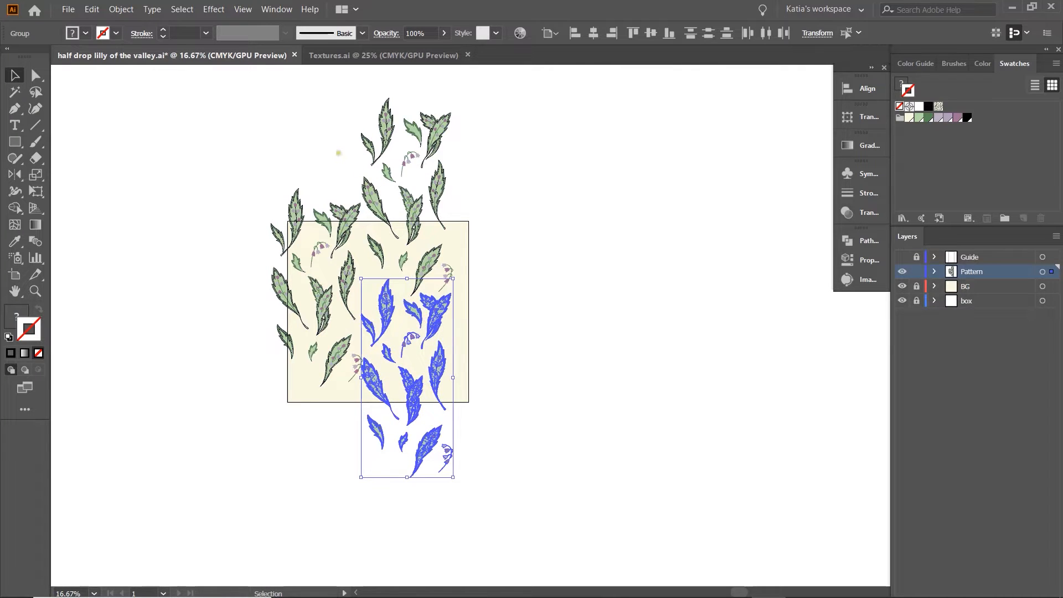
- Delete the motifs lying completely outside the artboard above and below the right half
{"action": "left_click", "coordinate": [338, 149]}
{"action": "left_click_drag", "start_coordinate": [337, 148], "coordinate": [479, 145]}
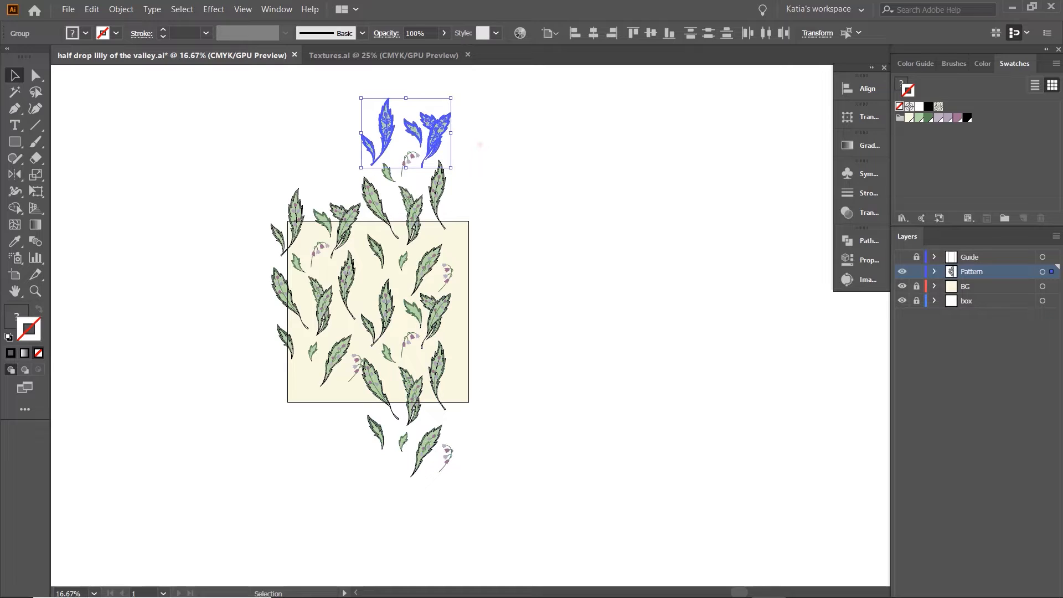
{"action": "key", "text": "Delete"}
{"action": "left_click_drag", "start_coordinate": [378, 156], "coordinate": [424, 168]}
{"action": "key", "text": "Delete"}
{"action": "left_click_drag", "start_coordinate": [340, 433], "coordinate": [469, 464]}
{"action": "key", "text": "Delete"}
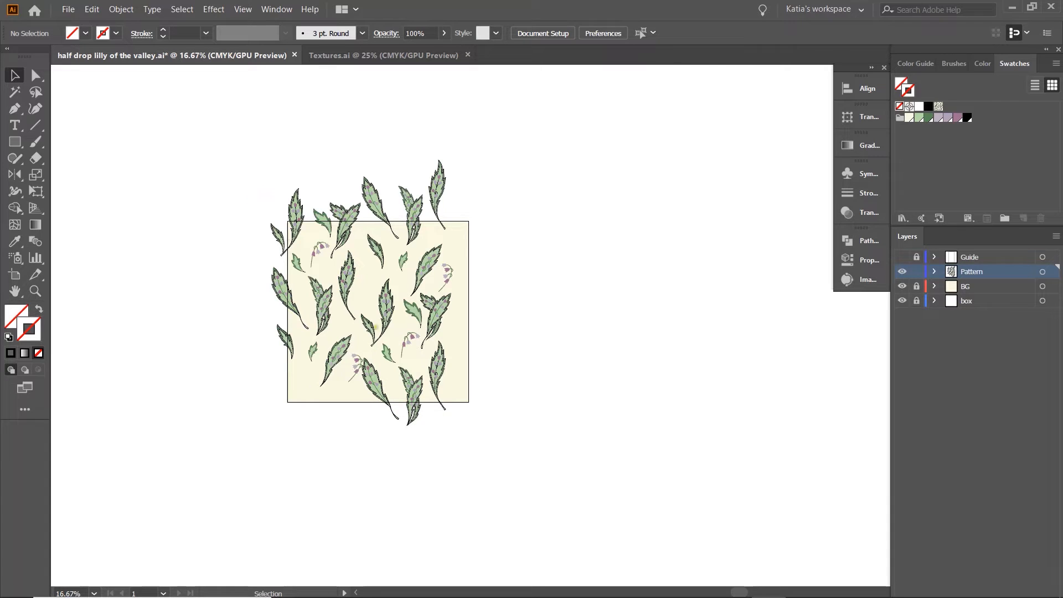
- Set the keyboard increment to 1000 px and copy the left half's top-edge motifs down onto the bottom edge
{"action": "left_click_drag", "start_coordinate": [266, 199], "coordinate": [355, 214]}
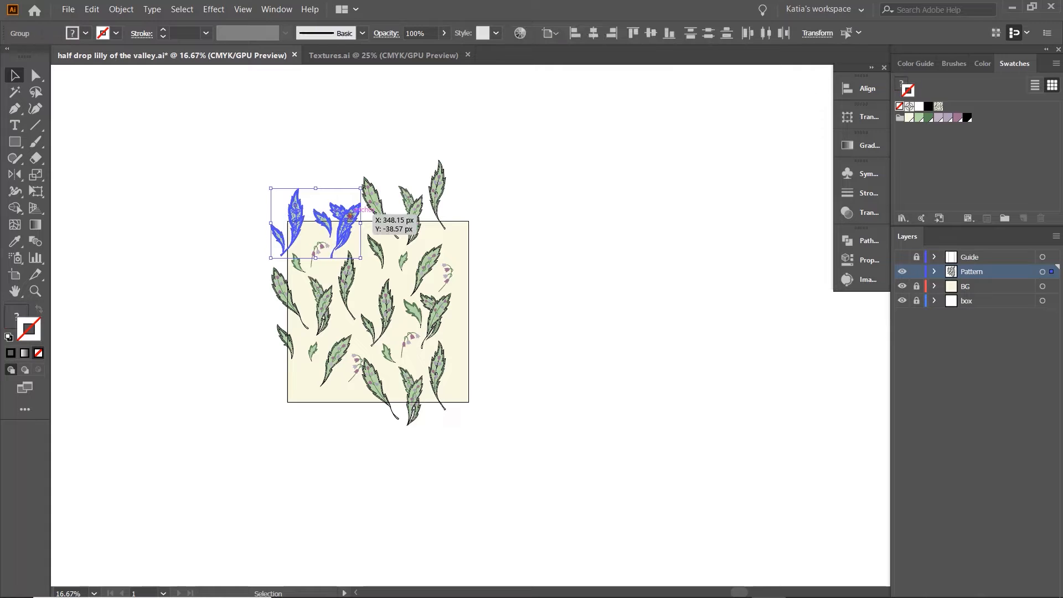
{"action": "key", "text": "a"}
{"action": "key", "text": "ctrl+k"}
{"action": "type", "text": "1000"}
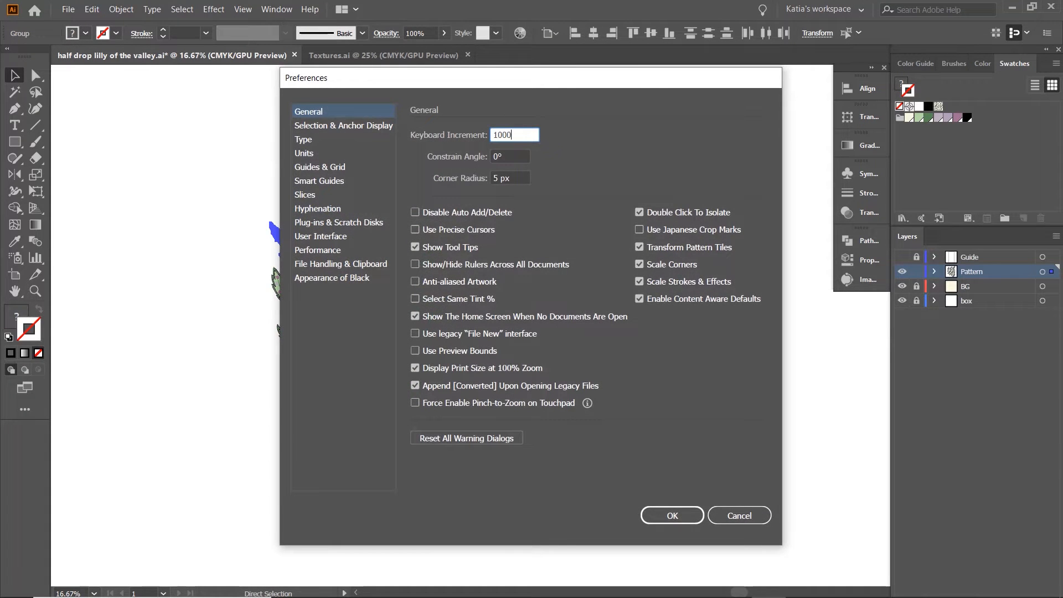
{"action": "key", "text": "Return"}
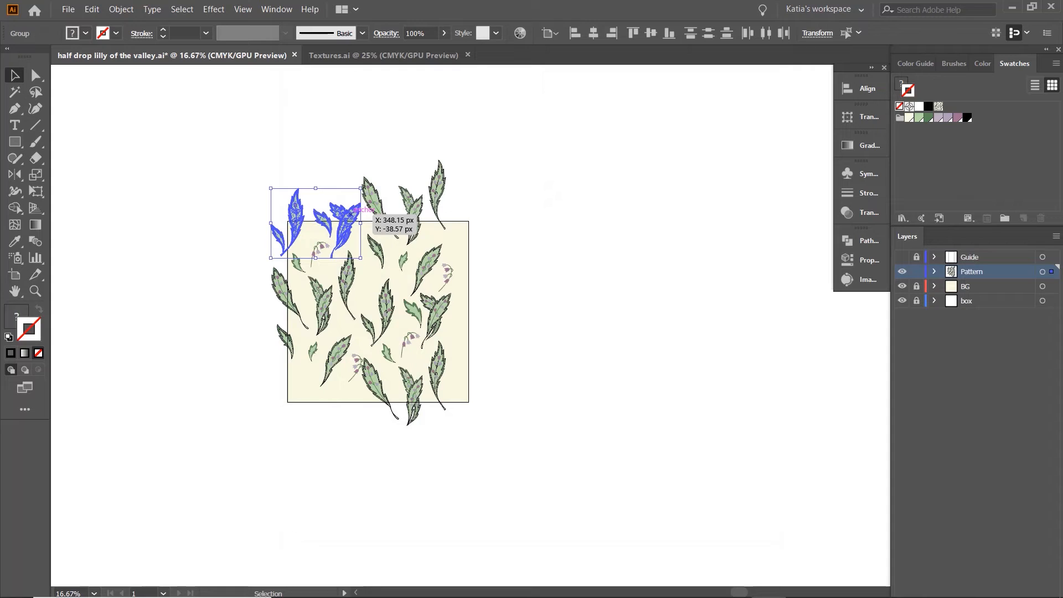
{"action": "key", "text": "alt+Down"}
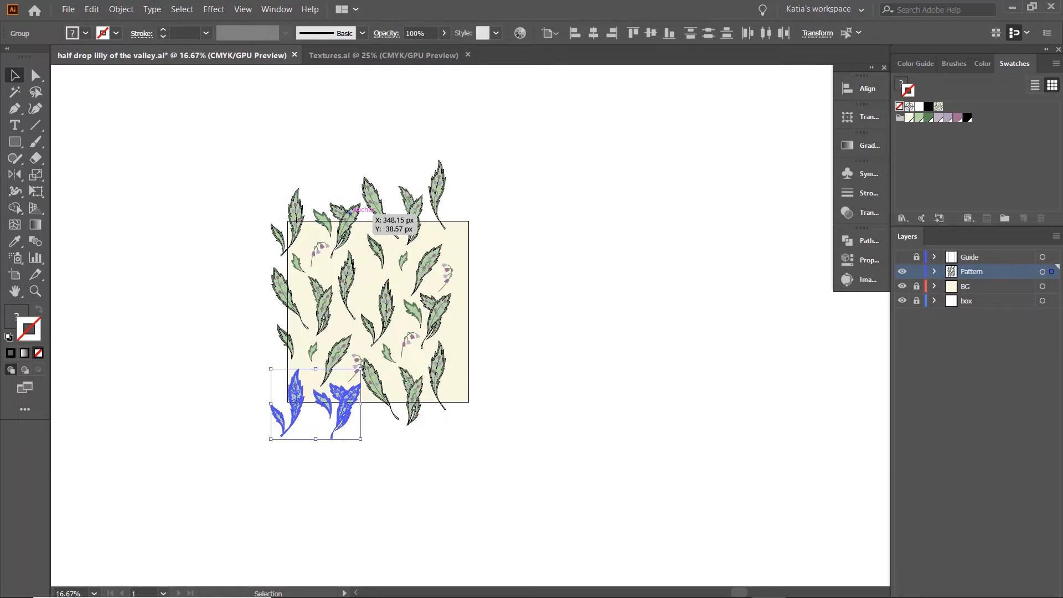
{"action": "left_click", "coordinate": [254, 179]}
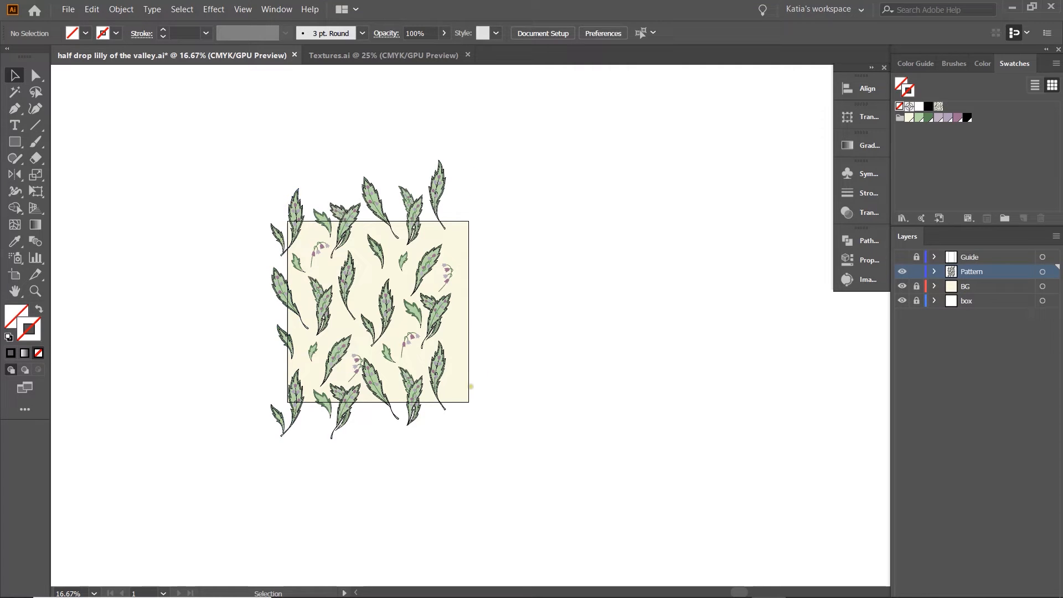
- Copy the left-edge motifs 1000 px onto the right edge and move the flower sprig there left, clear of the copied leaf
{"action": "left_click_drag", "start_coordinate": [252, 185], "coordinate": [289, 437]}
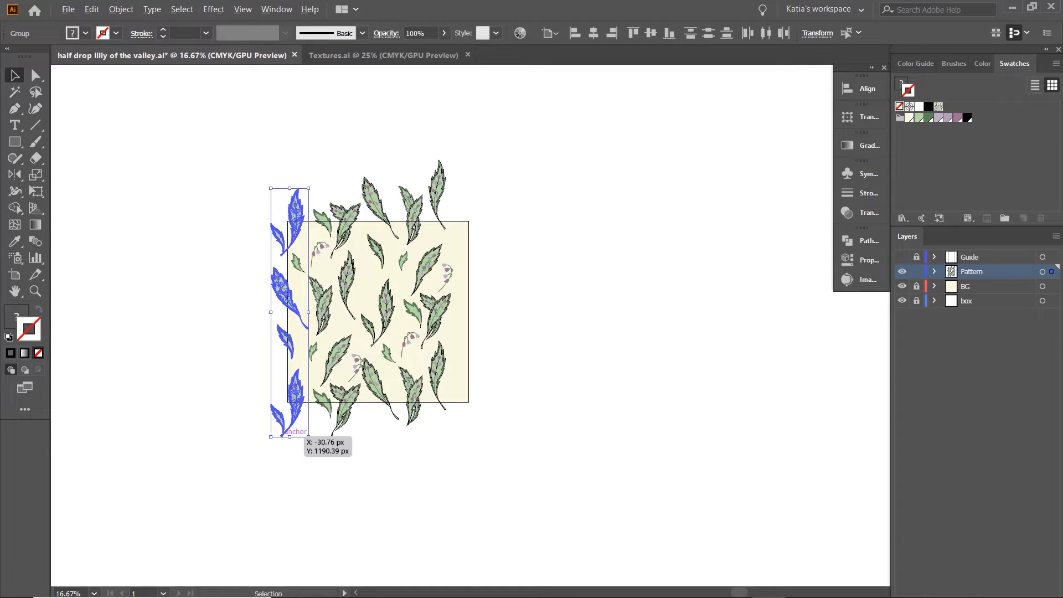
{"action": "key", "text": "ctrl+d"}
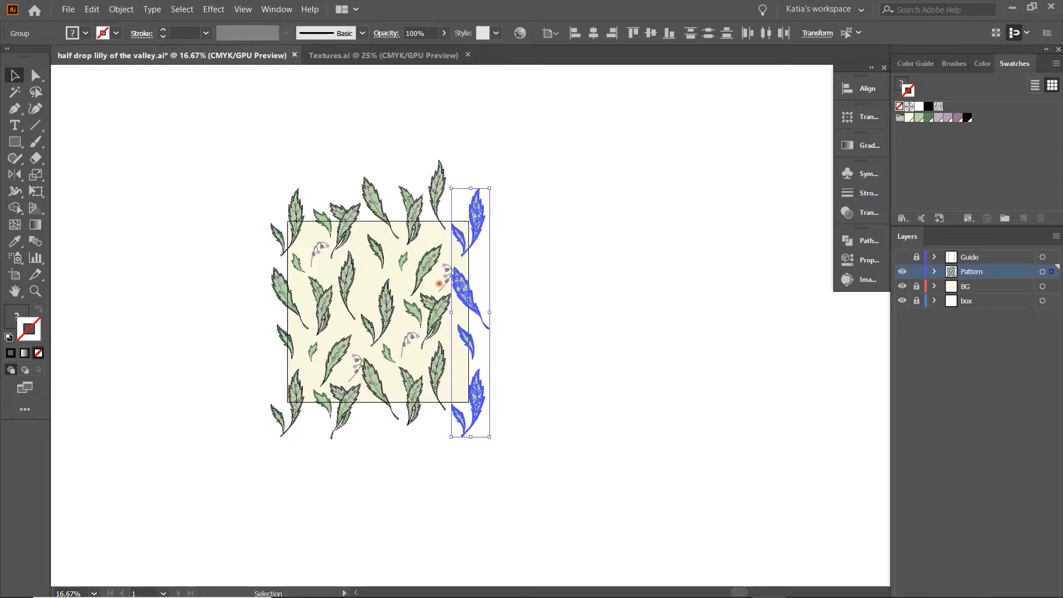
{"action": "left_click", "coordinate": [439, 283]}
{"action": "left_click_drag", "start_coordinate": [445, 281], "coordinate": [425, 265]}
{"action": "left_click", "coordinate": [530, 271]}
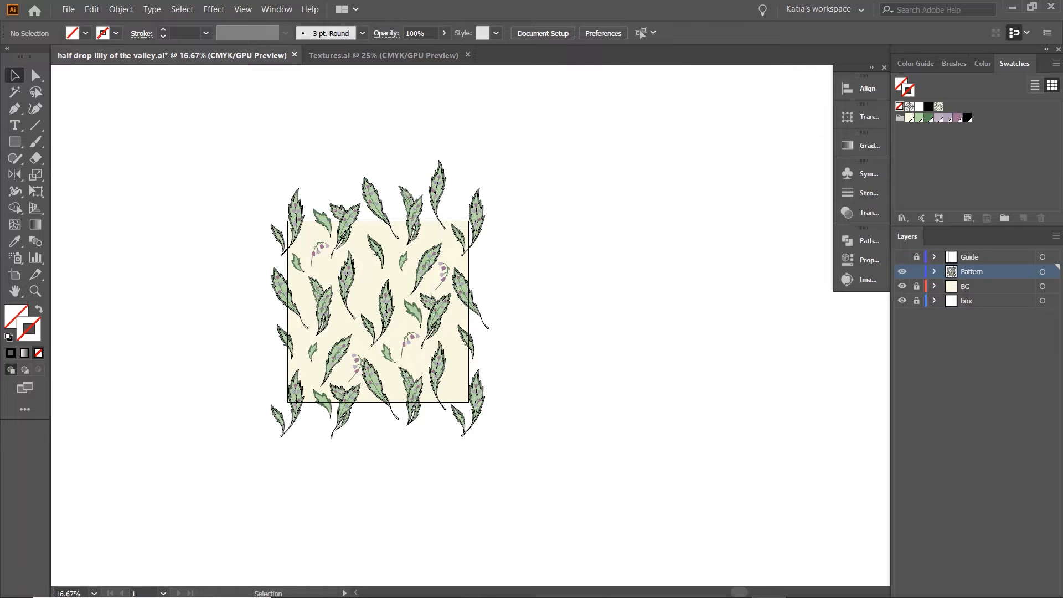
{"action": "left_click", "coordinate": [514, 245]}
- Copy the fine-grained black texture from Textures.ai and return to the half drop lily of the valley document
{"action": "left_click", "coordinate": [379, 58]}
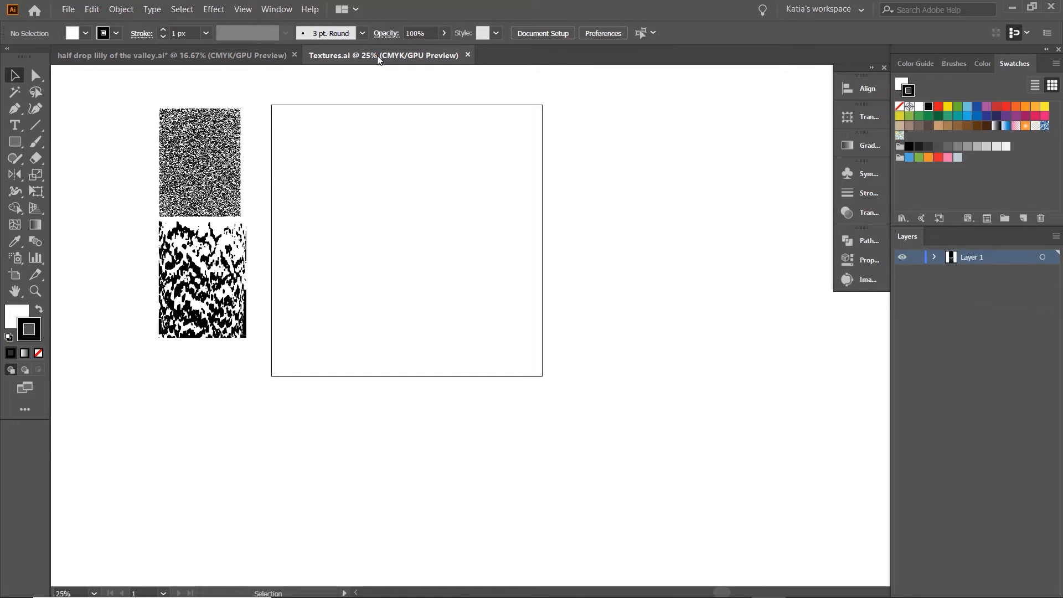
{"action": "left_click", "coordinate": [218, 152]}
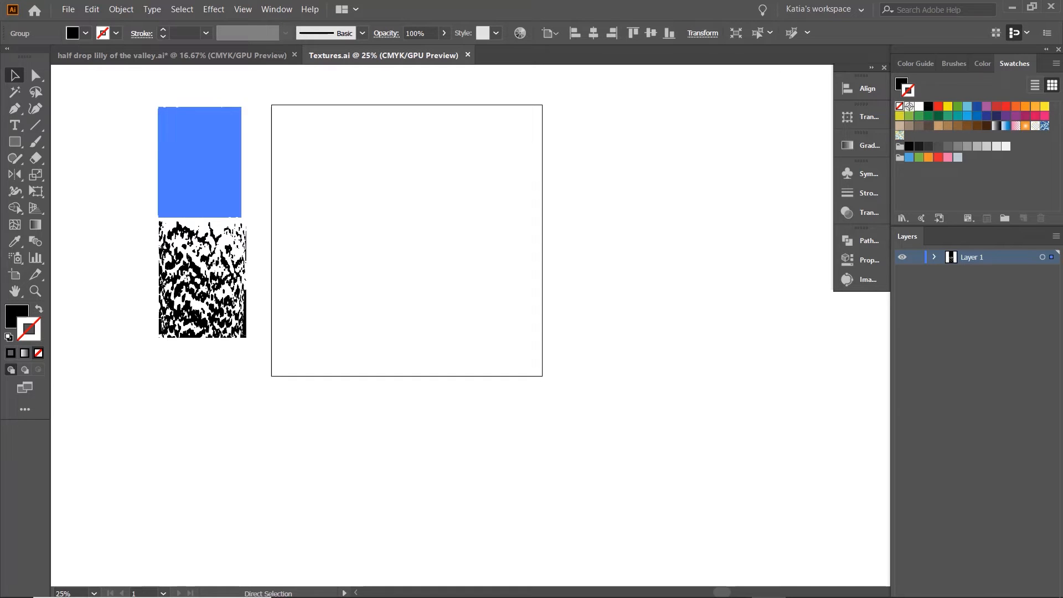
{"action": "left_click", "coordinate": [254, 58]}
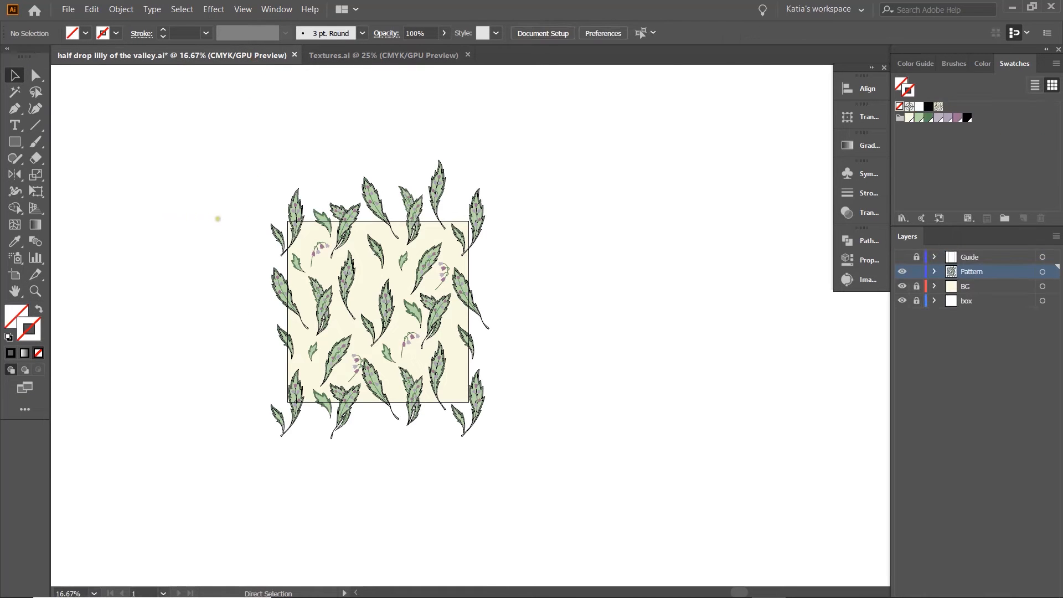
{"action": "key", "text": "ctrl+v"}
{"action": "left_click_drag", "start_coordinate": [565, 327], "coordinate": [205, 239]}
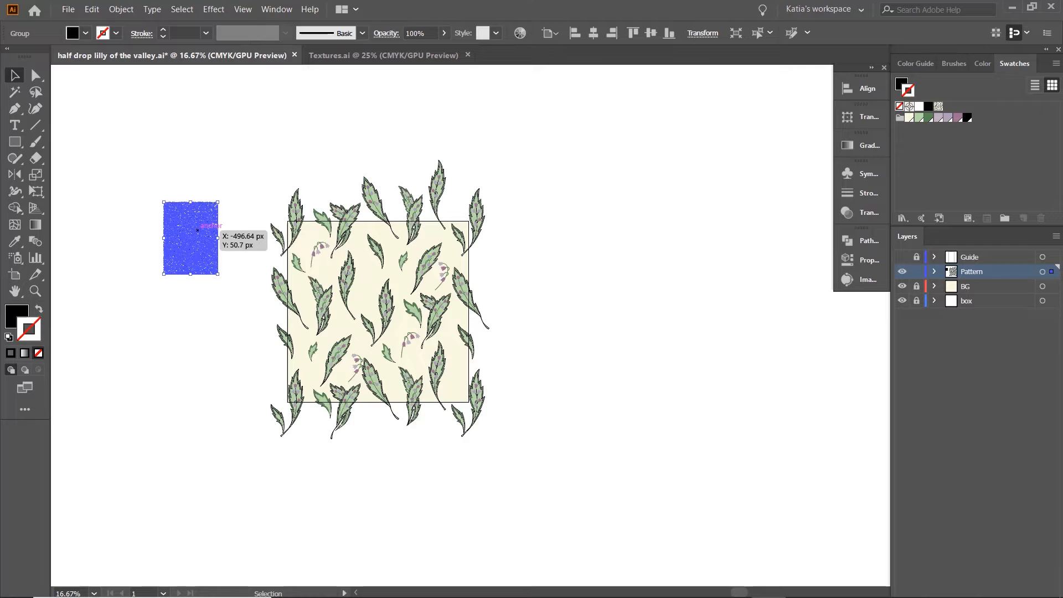
{"action": "key", "text": "ctrl+z"}
{"action": "key", "text": "ctrl+z"}
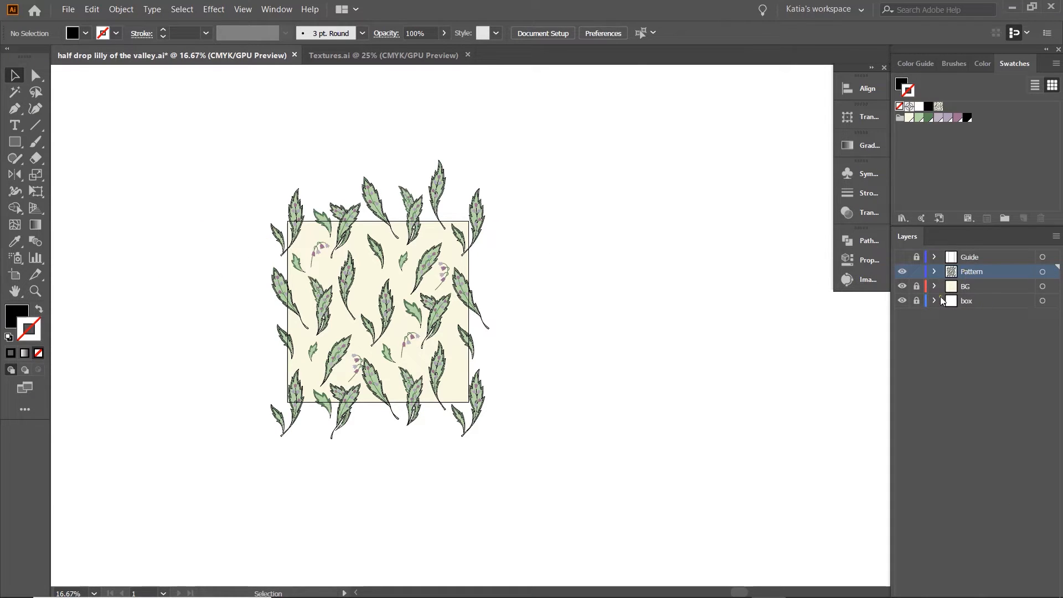
- Add a new layer directly above the Pattern layer and dock the Layers panel back in place
{"action": "left_click_drag", "start_coordinate": [914, 239], "coordinate": [678, 112]}
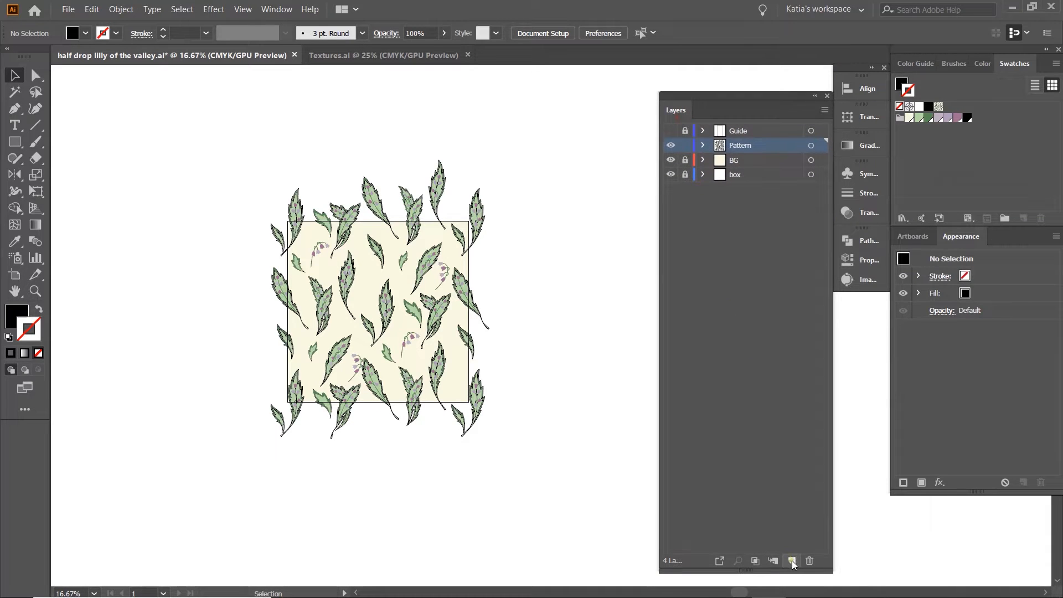
{"action": "left_click", "coordinate": [793, 560]}
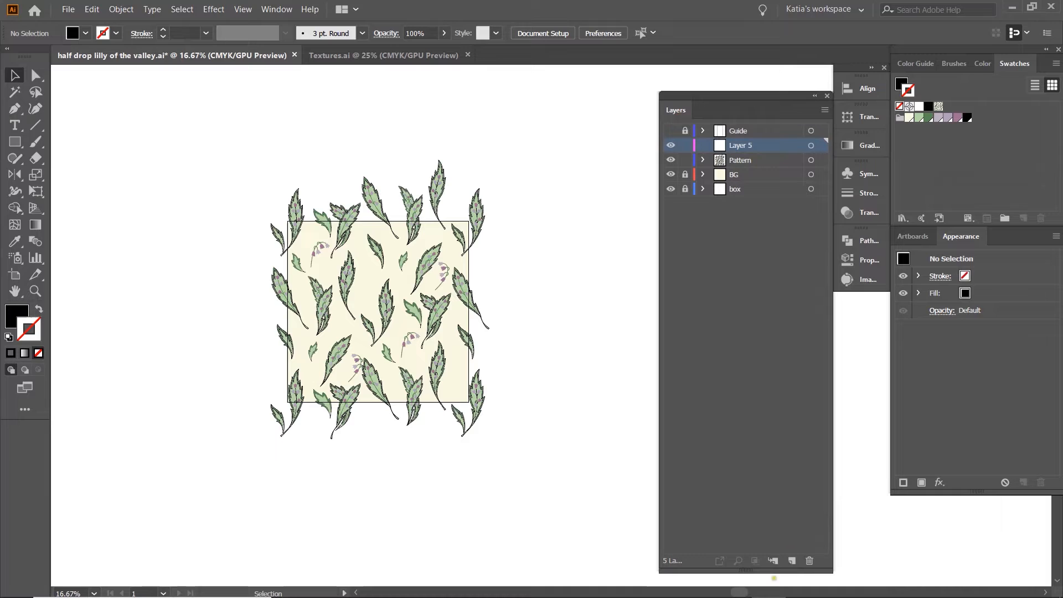
{"action": "left_click_drag", "start_coordinate": [775, 575], "coordinate": [772, 463]}
{"action": "left_click_drag", "start_coordinate": [759, 93], "coordinate": [936, 256]}
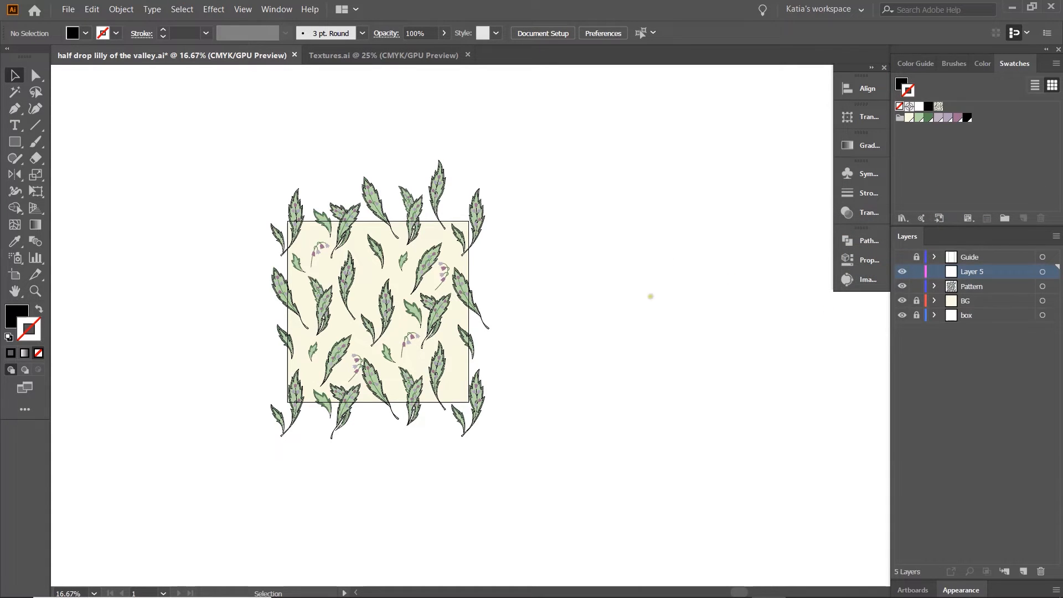
- Paste the copied texture on Layer 5, hide the Pattern layer, and stretch the texture to cover the whole cream square
{"action": "left_click", "coordinate": [1043, 272]}
{"action": "key", "text": "ctrl+v"}
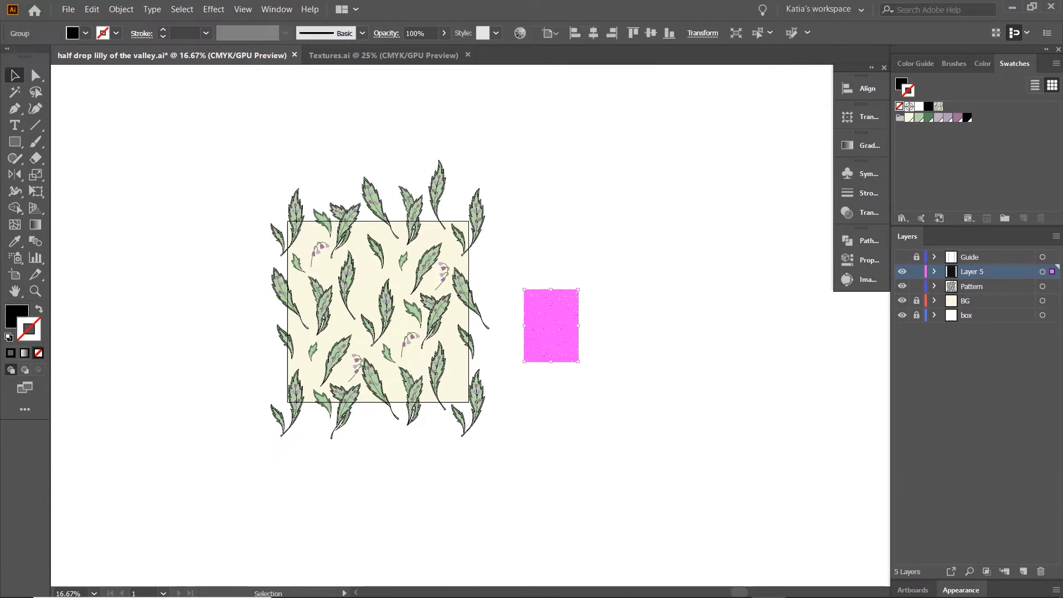
{"action": "left_click_drag", "start_coordinate": [576, 326], "coordinate": [572, 210]}
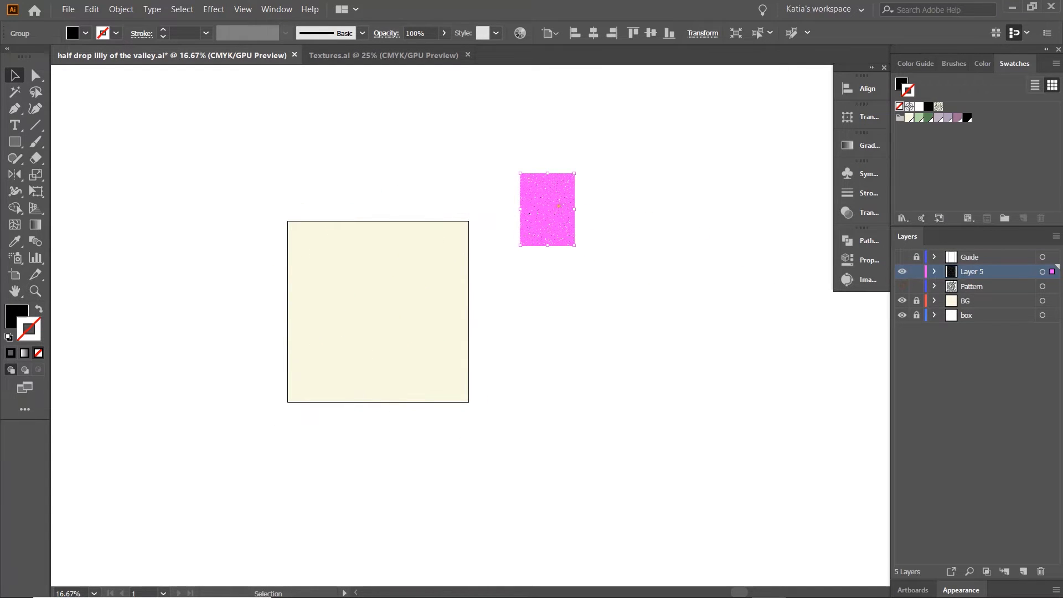
{"action": "left_click_drag", "start_coordinate": [559, 206], "coordinate": [326, 252]}
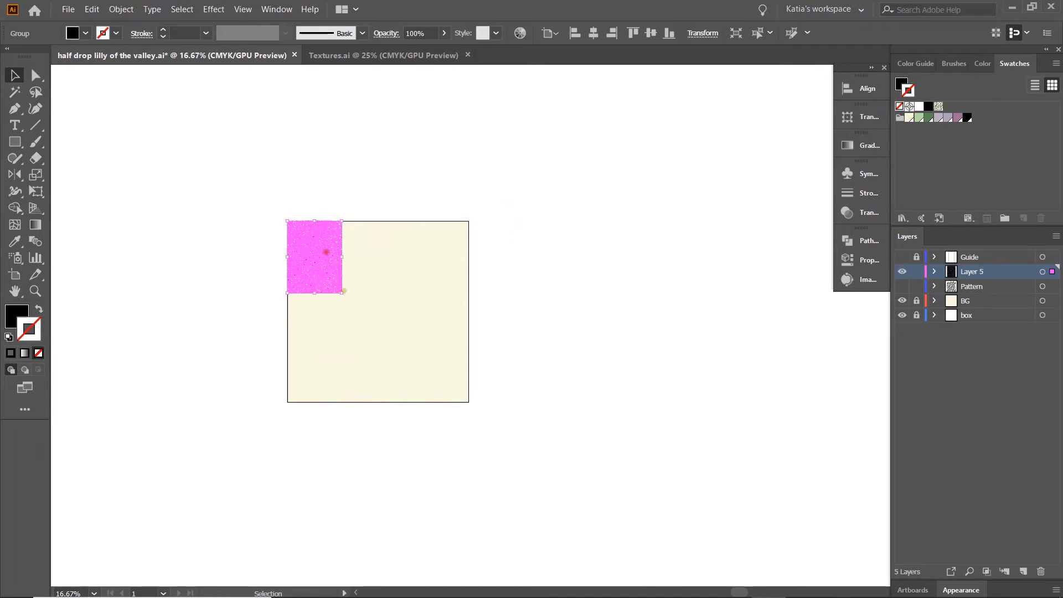
{"action": "left_click_drag", "start_coordinate": [343, 295], "coordinate": [468, 401]}
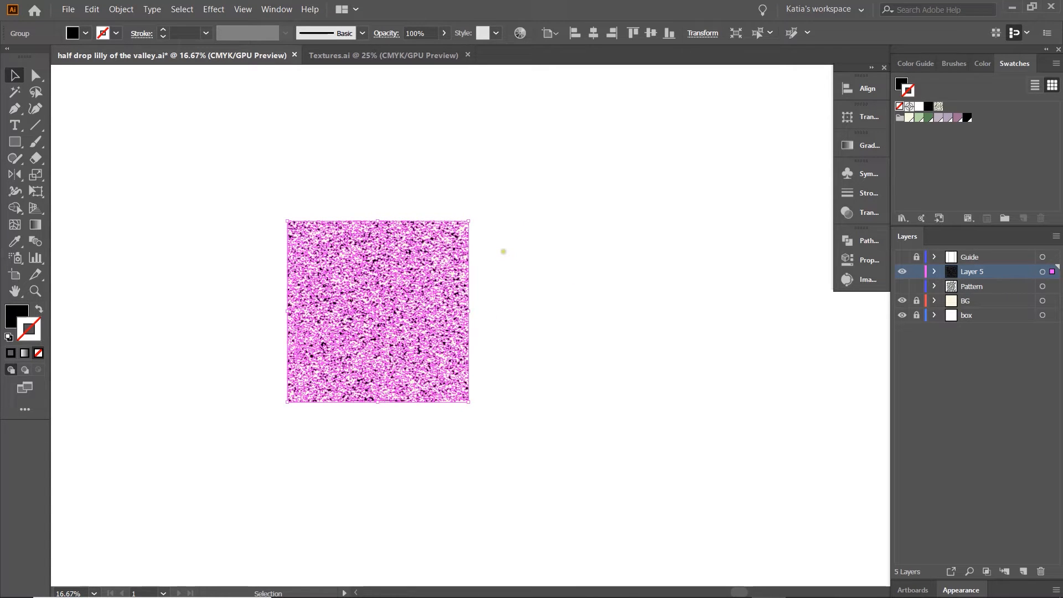
- Recolour the texture with the pale cream swatch as its fill and no stroke
{"action": "left_click", "coordinate": [908, 117]}
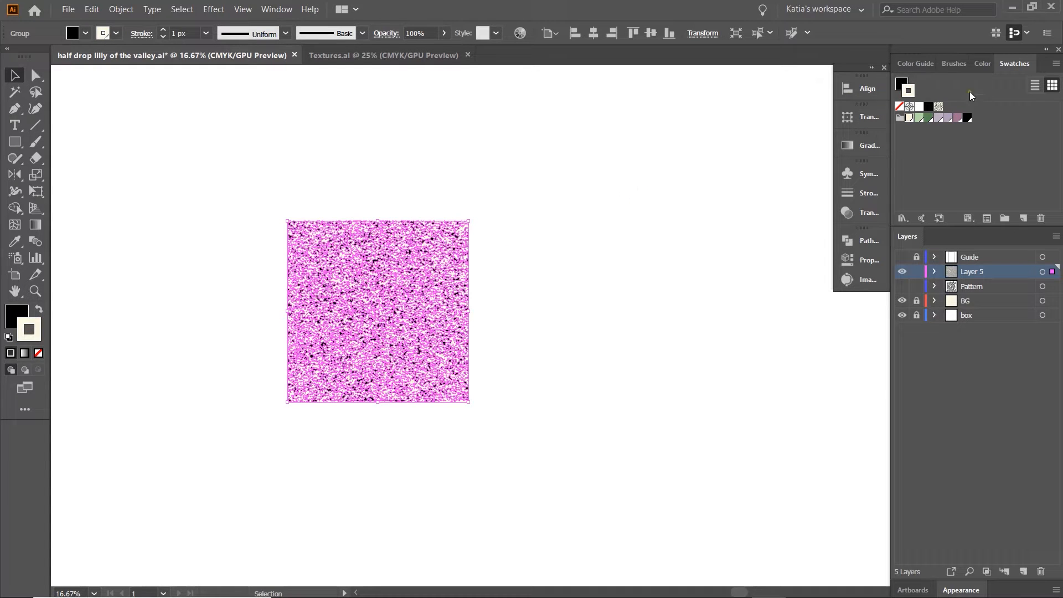
{"action": "left_click", "coordinate": [899, 106]}
{"action": "left_click", "coordinate": [902, 84]}
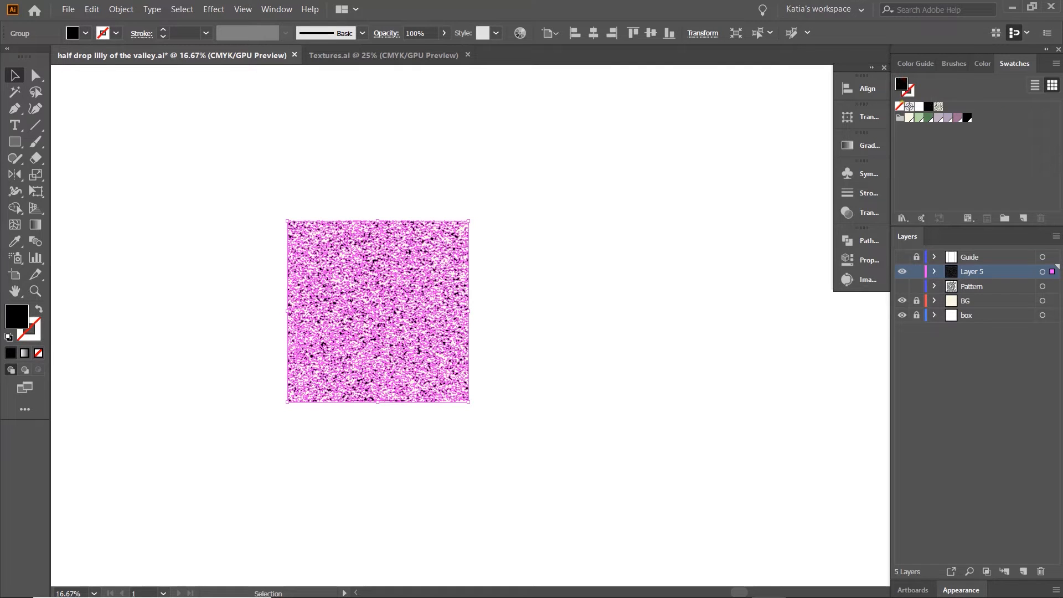
{"action": "left_click", "coordinate": [909, 117]}
{"action": "left_click", "coordinate": [645, 209]}
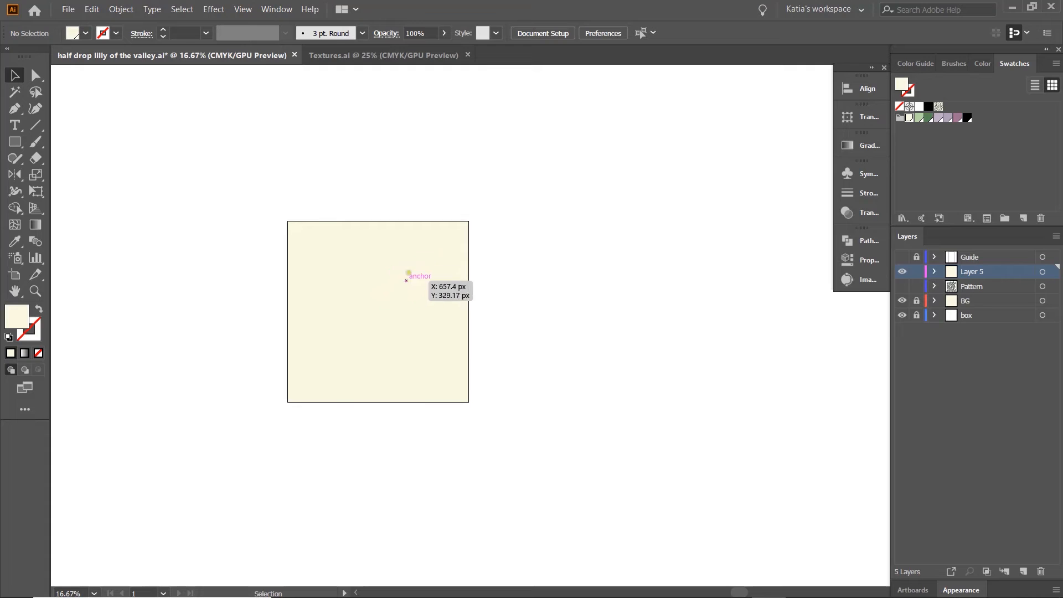
- Darken the texture's fill slightly to the beige efebda
{"action": "left_click", "coordinate": [427, 261]}
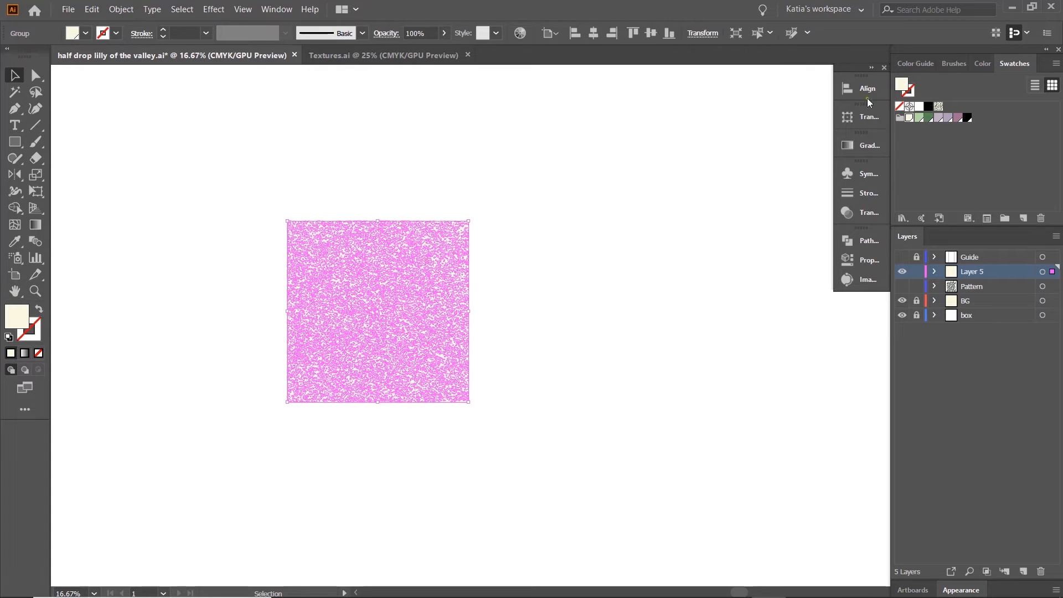
{"action": "double_click", "coordinate": [902, 86]}
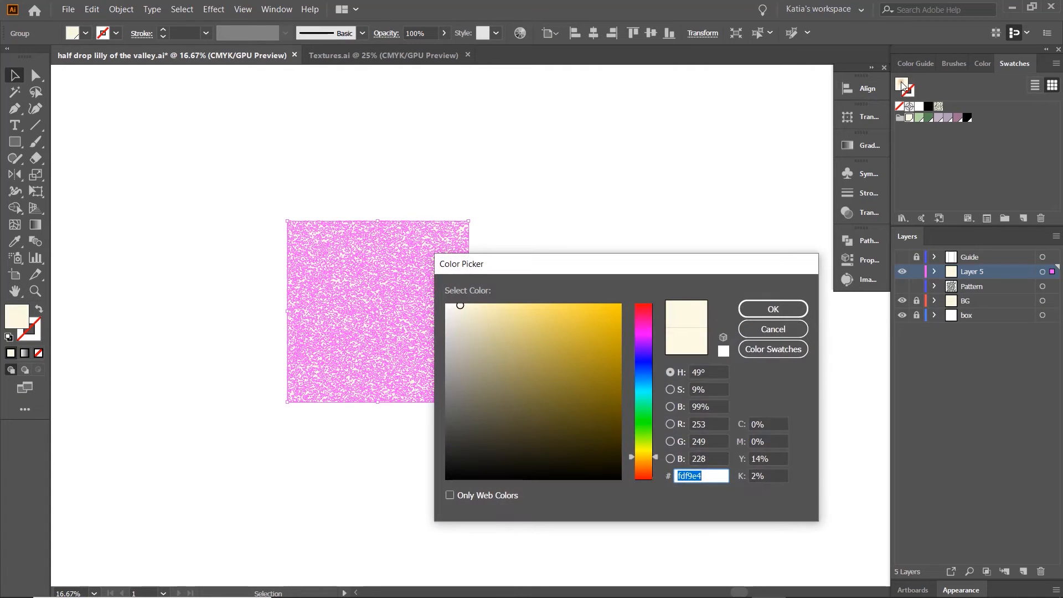
{"action": "left_click_drag", "start_coordinate": [460, 306], "coordinate": [460, 314]}
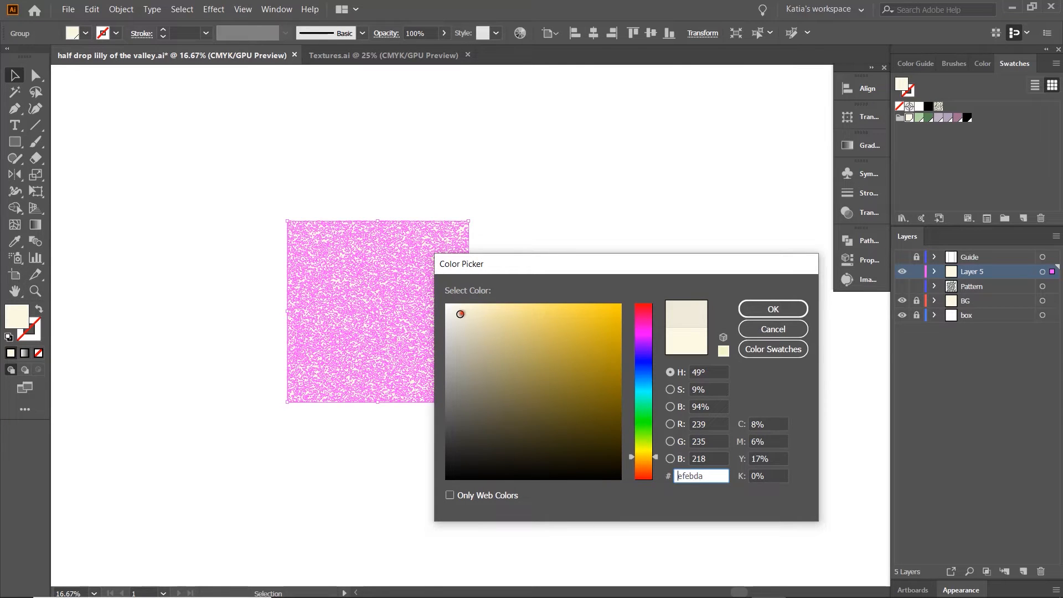
{"action": "left_click", "coordinate": [783, 305]}
{"action": "left_click", "coordinate": [642, 248]}
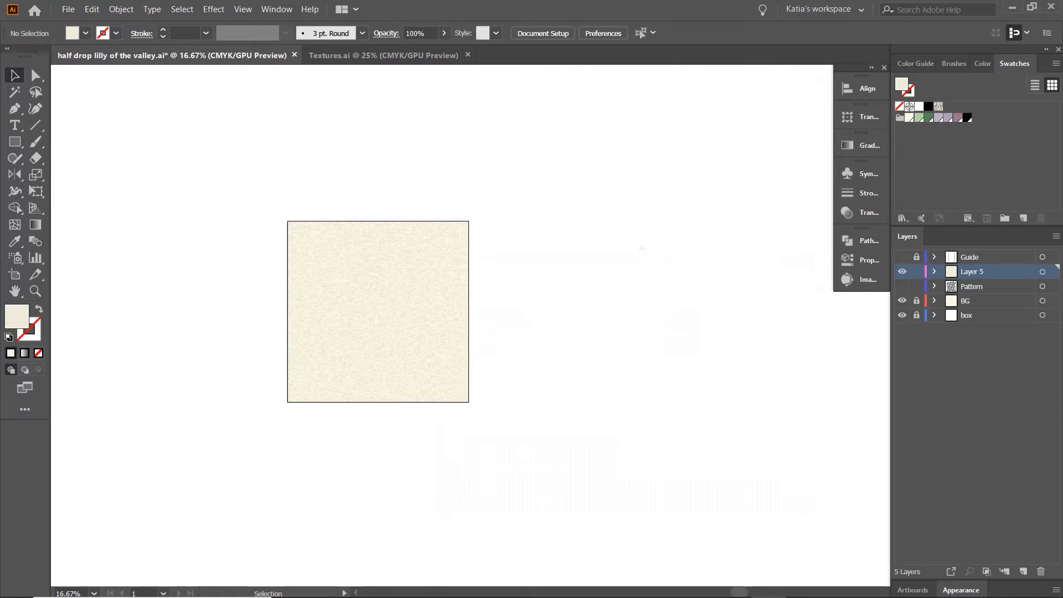
- Show the Pattern layer again and move Layer 5 below it so the texture lies behind the motifs
{"action": "scroll", "coordinate": [587, 274], "scroll_direction": "up", "scroll_amount": 2}
{"action": "left_click_drag", "start_coordinate": [504, 270], "coordinate": [720, 259]}
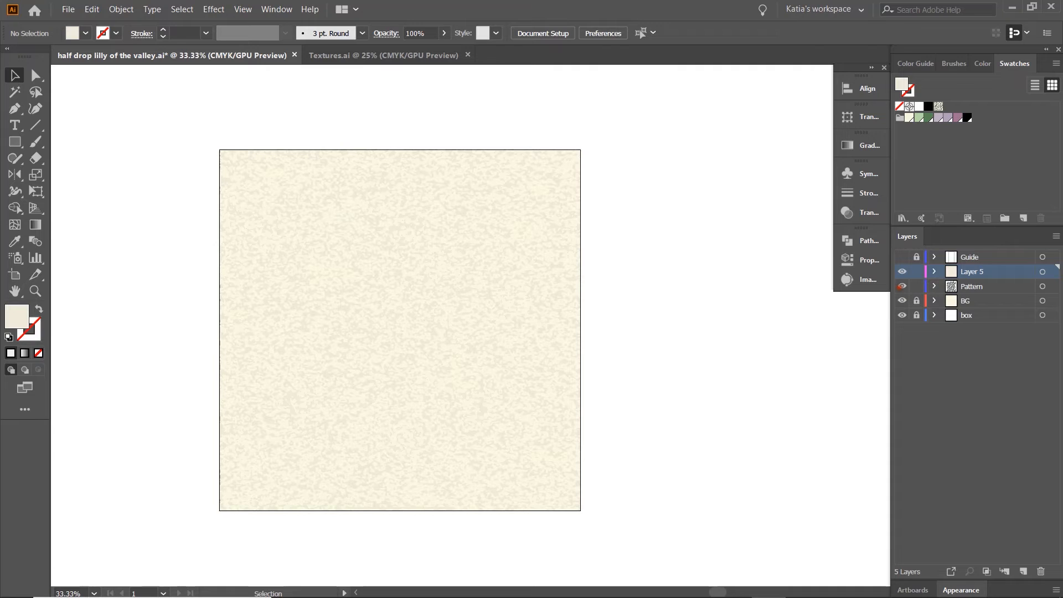
{"action": "left_click", "coordinate": [902, 286]}
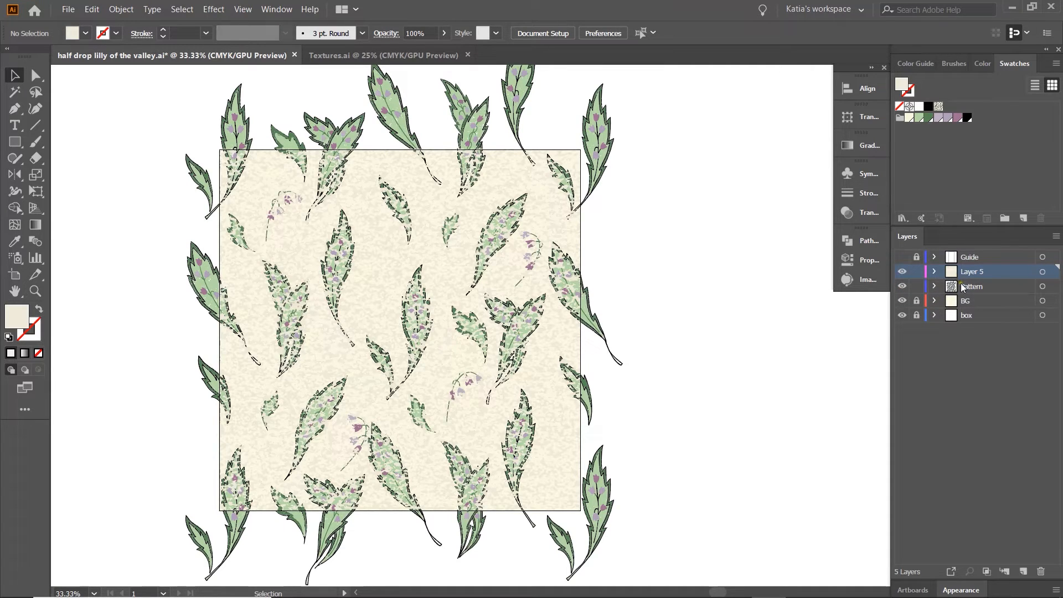
{"action": "left_click_drag", "start_coordinate": [969, 272], "coordinate": [970, 287]}
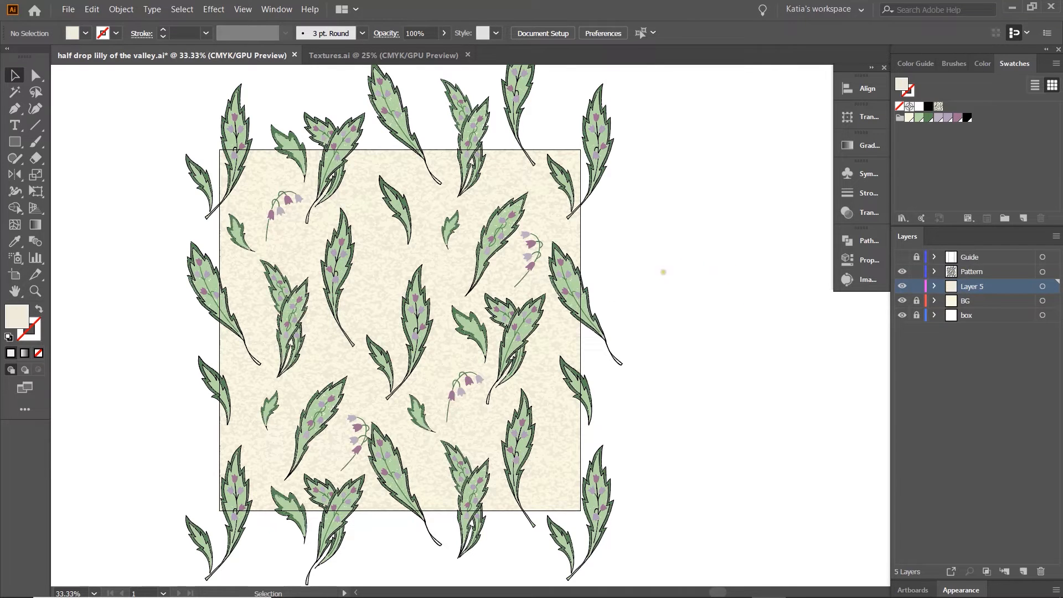
- Unlock the BG and box layers and save the complete textured tile as a new pattern swatch
{"action": "scroll", "coordinate": [468, 210], "scroll_direction": "down", "scroll_amount": 2}
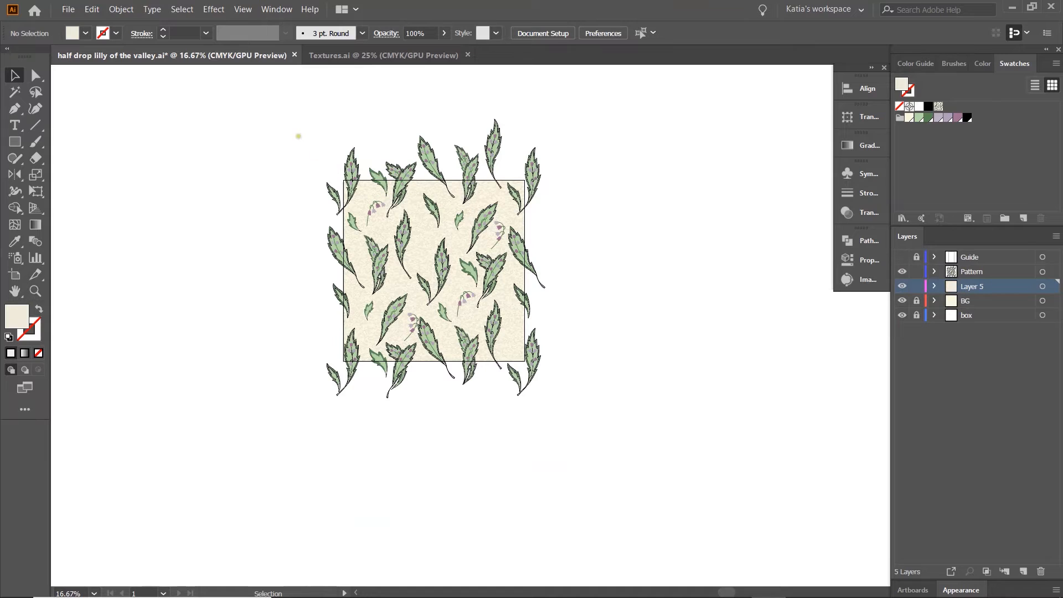
{"action": "left_click_drag", "start_coordinate": [270, 127], "coordinate": [580, 414]}
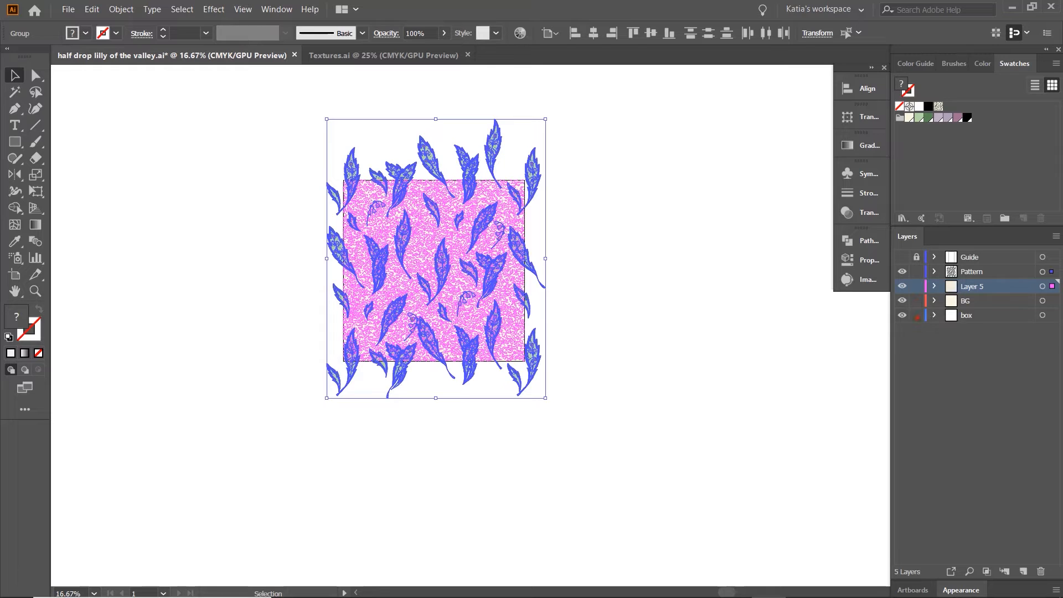
{"action": "left_click_drag", "start_coordinate": [435, 252], "coordinate": [949, 111]}
- Draw a large rectangle on the empty canvas beside the tile and fill it with New Pattern Swatch 2
{"action": "scroll", "coordinate": [649, 232], "scroll_direction": "down", "scroll_amount": 2}
{"action": "left_click_drag", "start_coordinate": [645, 233], "coordinate": [296, 276]}
{"action": "left_click", "coordinate": [335, 266]}
{"action": "key", "text": "m"}
{"action": "left_click_drag", "start_coordinate": [278, 133], "coordinate": [777, 474]}
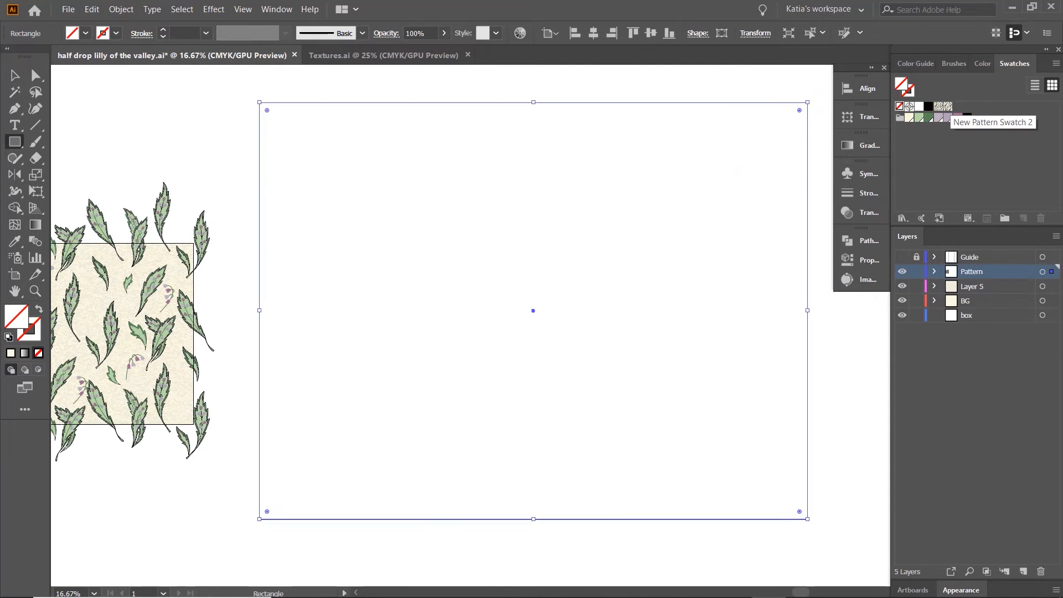
{"action": "left_click", "coordinate": [948, 107]}
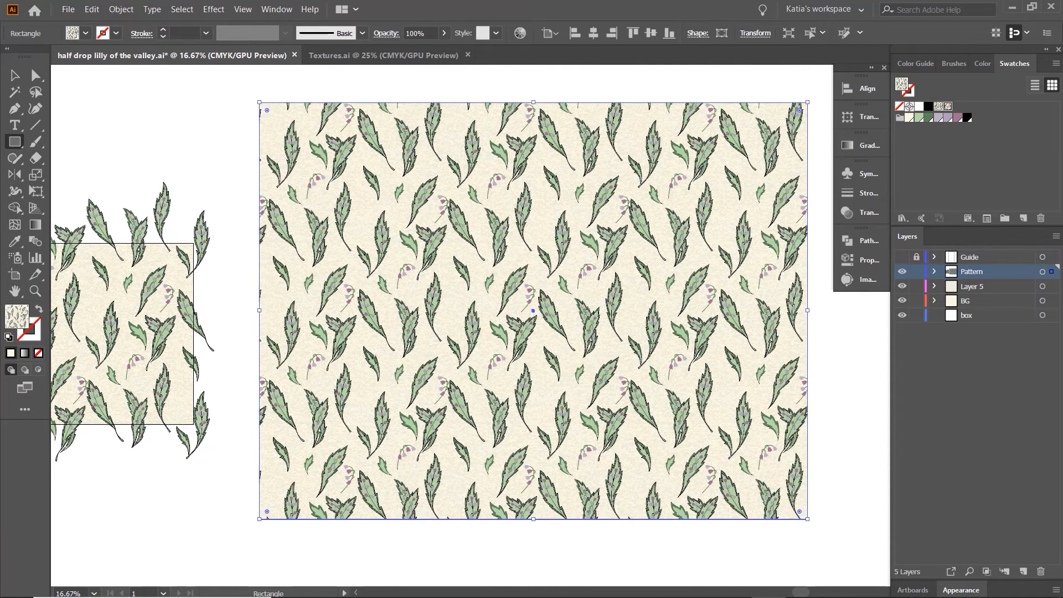
{"action": "key", "text": "v"}
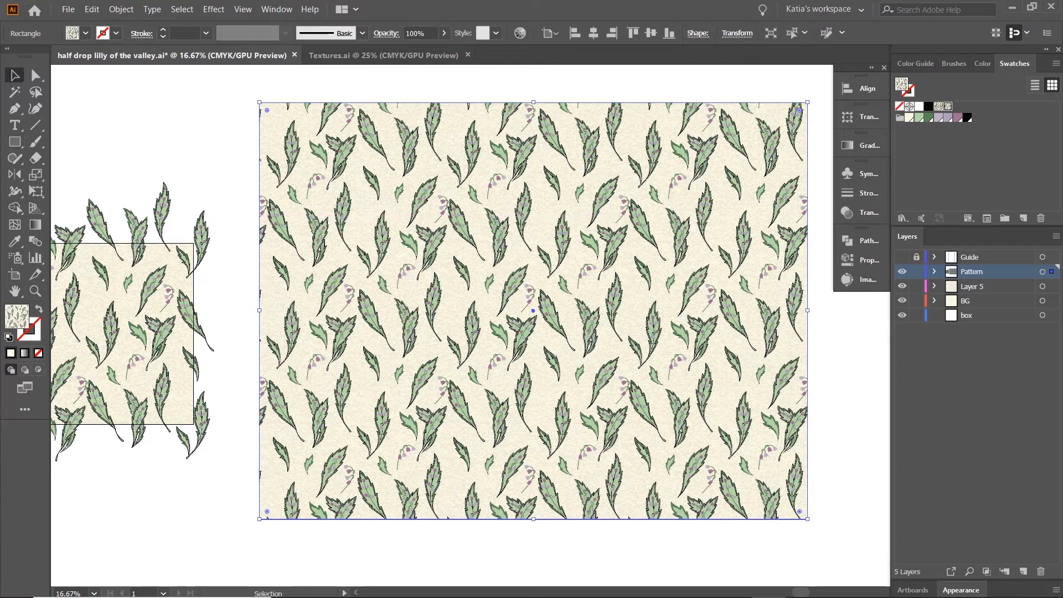
- Scale only the pattern inside the rectangle uniformly to 70%, with Transform Objects off and the preview on
{"action": "scroll", "coordinate": [615, 217], "scroll_direction": "down", "scroll_amount": 1}
{"action": "left_click_drag", "start_coordinate": [615, 217], "coordinate": [507, 239]}
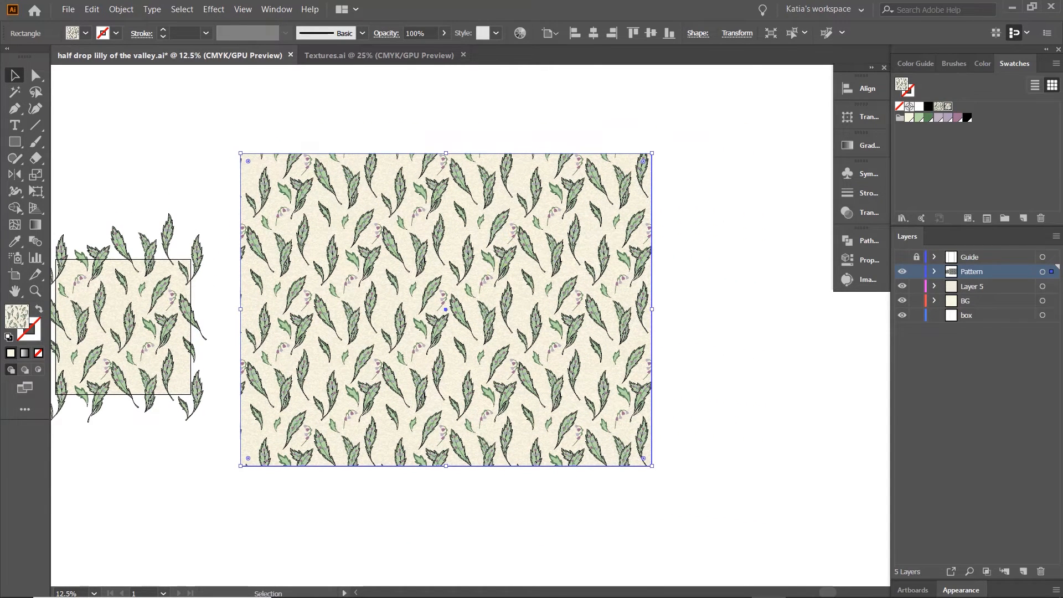
{"action": "right_click", "coordinate": [487, 274]}
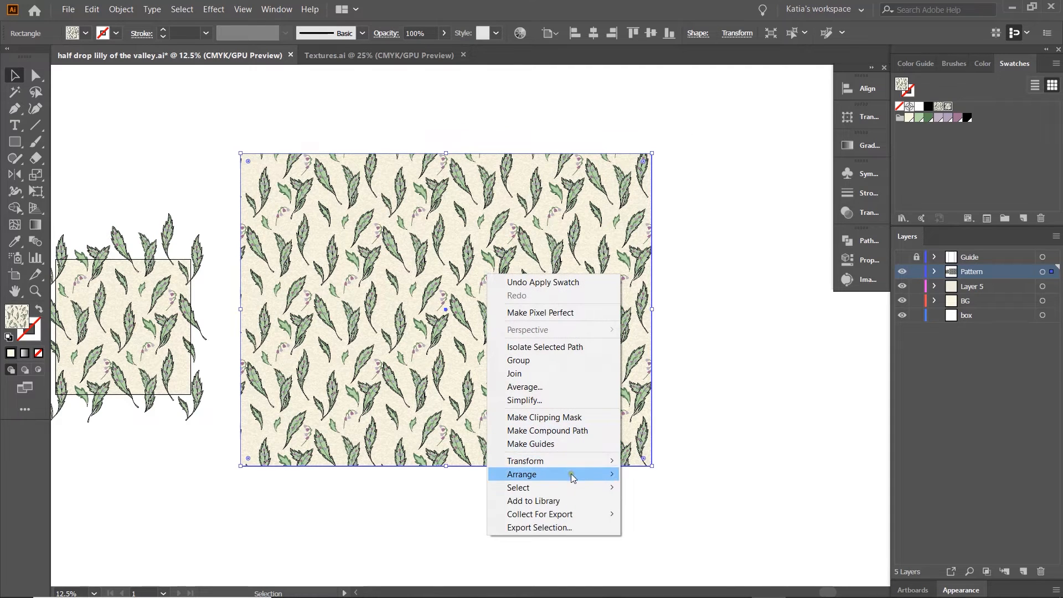
{"action": "mouse_move", "coordinate": [577, 462]}
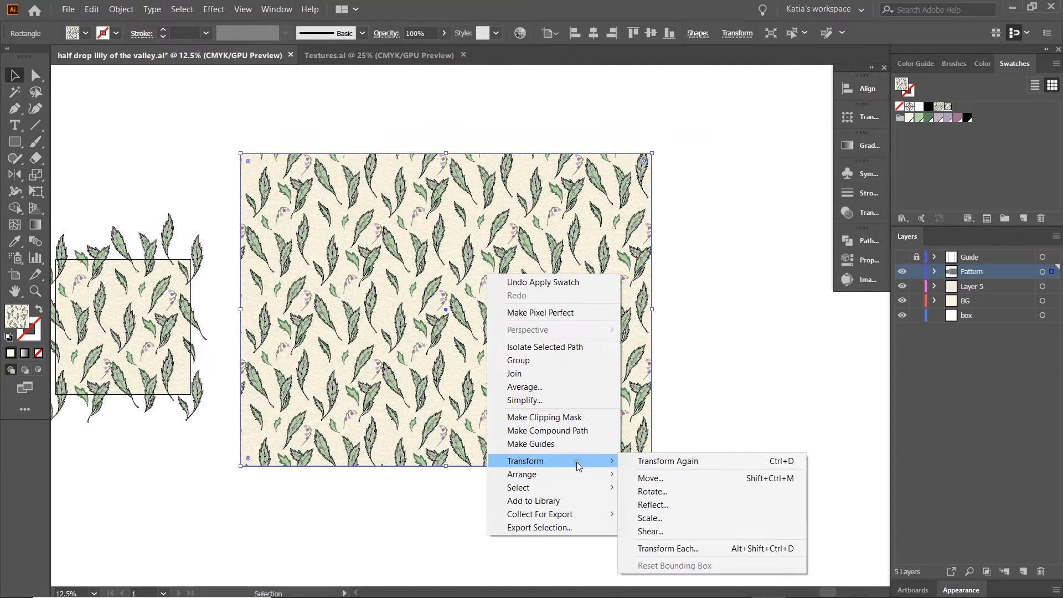
{"action": "left_click", "coordinate": [660, 518]}
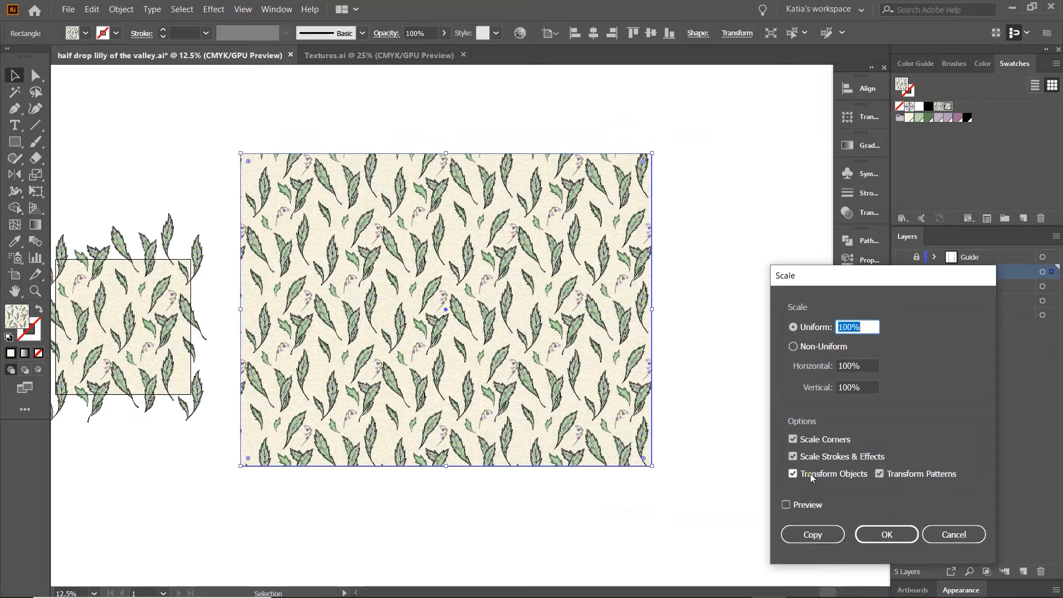
{"action": "left_click", "coordinate": [795, 473]}
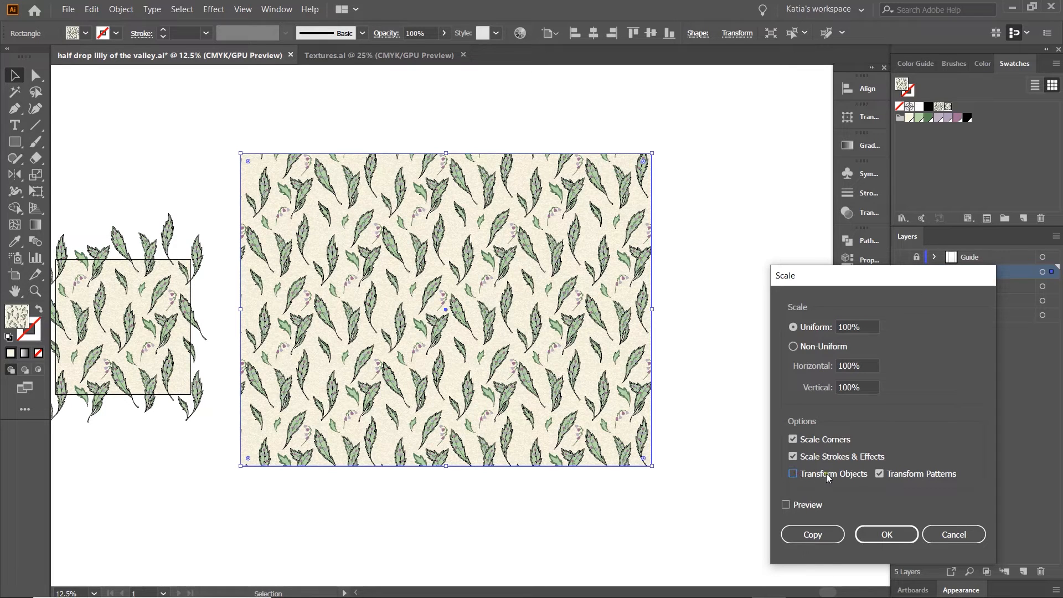
{"action": "left_click", "coordinate": [858, 328]}
{"action": "key", "text": "Down"}
{"action": "key", "text": "Down"}
{"action": "key", "text": "Down"}
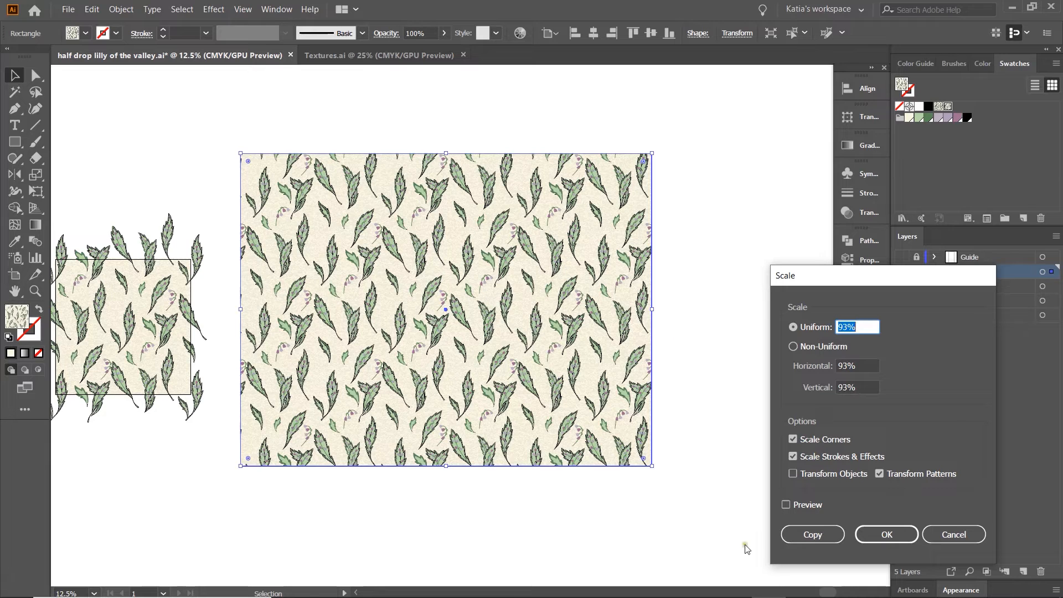
{"action": "left_click", "coordinate": [785, 505]}
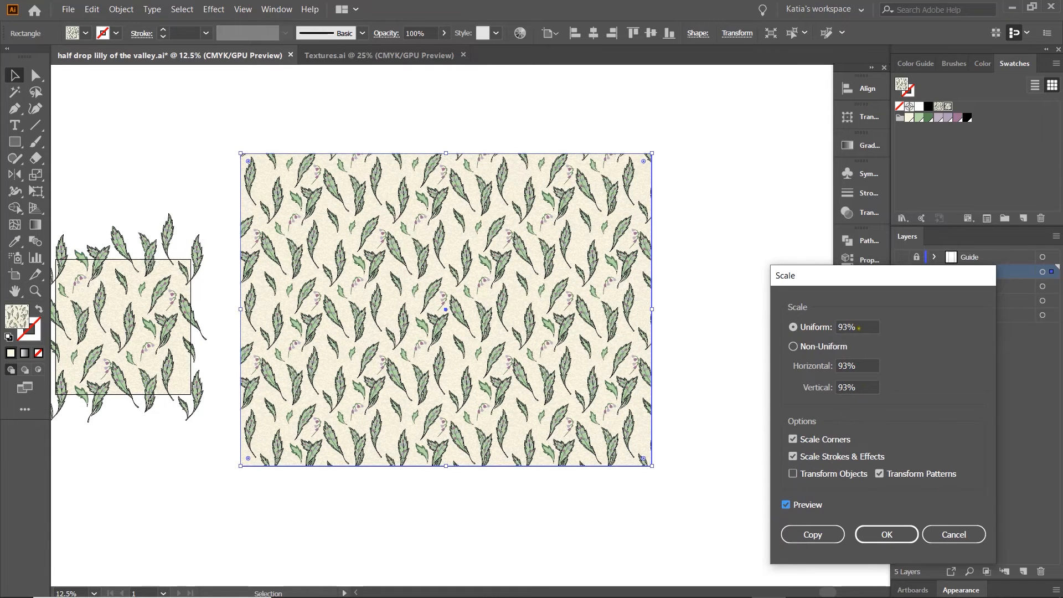
{"action": "scroll", "coordinate": [859, 328], "scroll_direction": "down", "scroll_amount": 4}
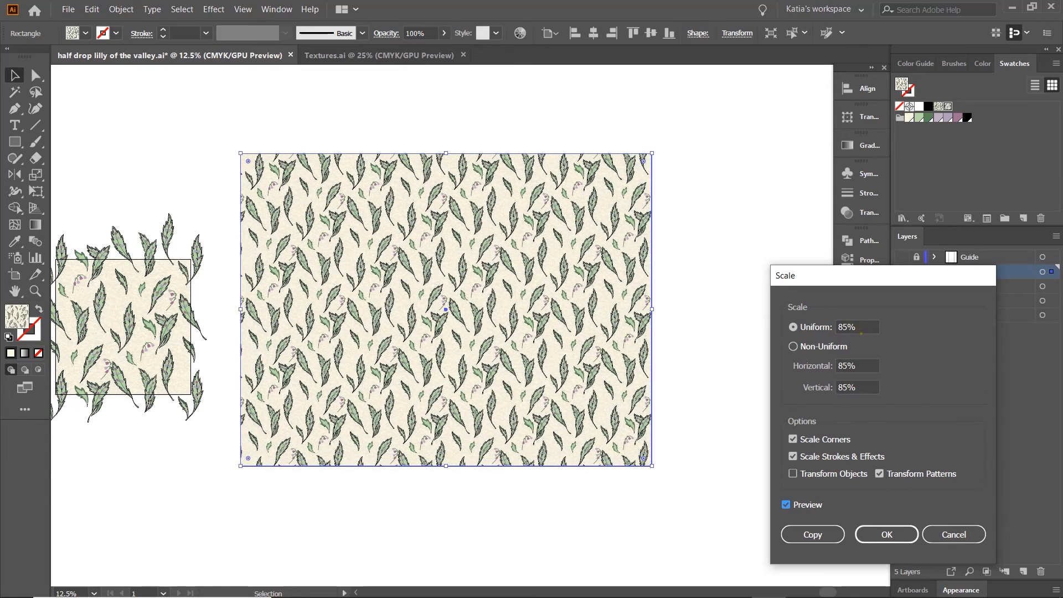
{"action": "scroll", "coordinate": [863, 335], "scroll_direction": "down", "scroll_amount": 15}
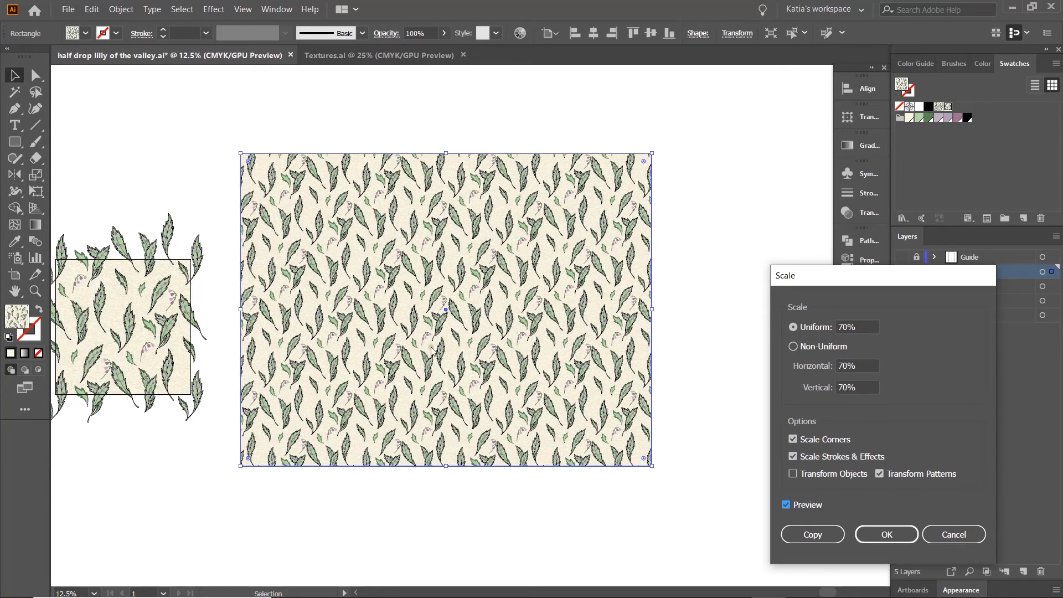
{"action": "left_click", "coordinate": [886, 535]}
- Hide the Pattern layer to leave only the textured background tile on view
{"action": "left_click_drag", "start_coordinate": [458, 337], "coordinate": [570, 342]}
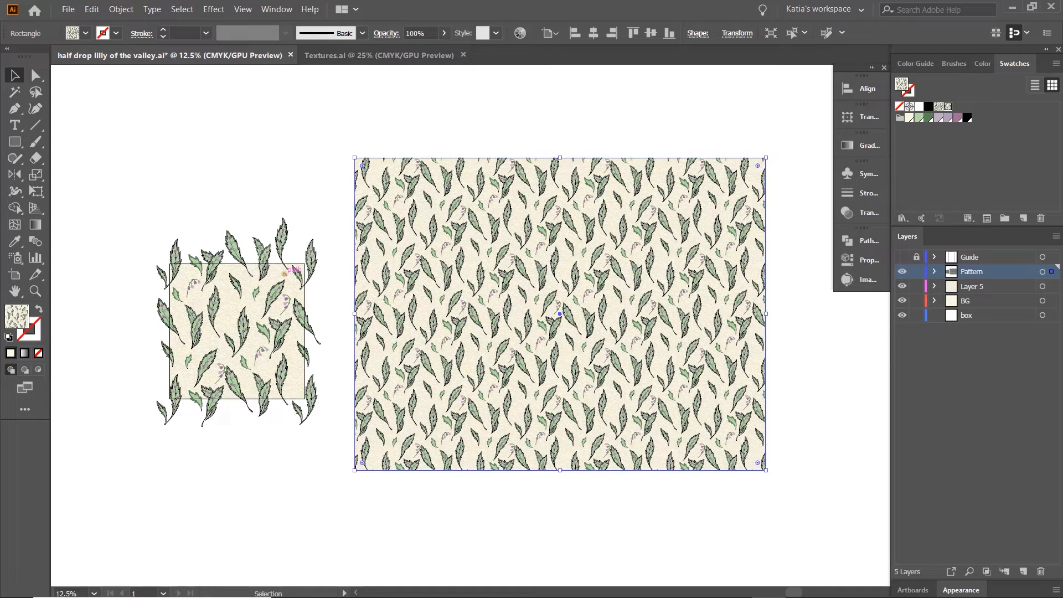
{"action": "scroll", "coordinate": [292, 276], "scroll_direction": "up", "scroll_amount": 3}
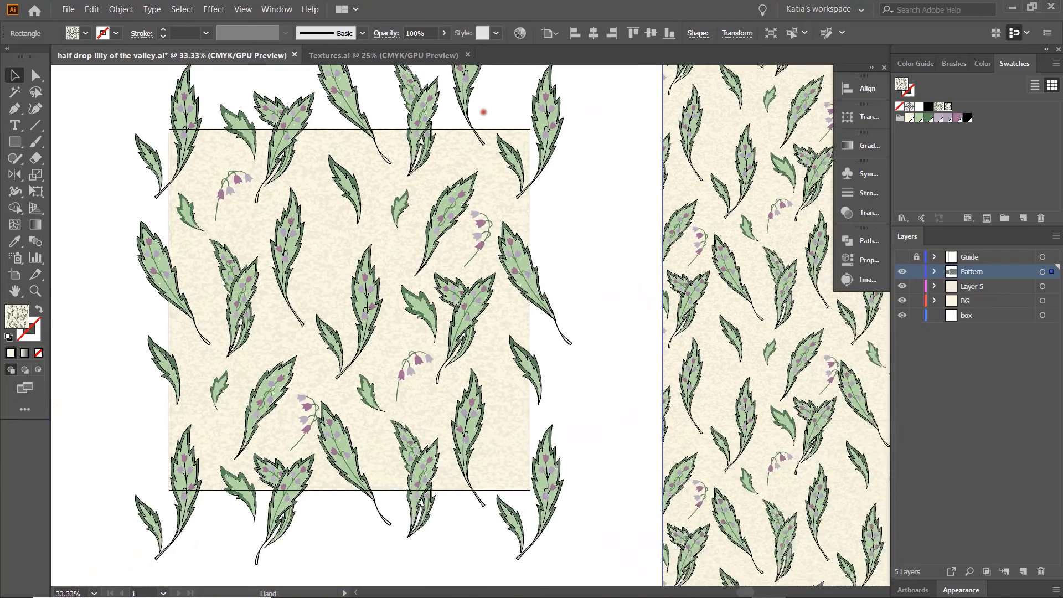
{"action": "scroll", "coordinate": [514, 133], "scroll_direction": "down", "scroll_amount": 1}
{"action": "scroll", "coordinate": [487, 169], "scroll_direction": "up", "scroll_amount": 1}
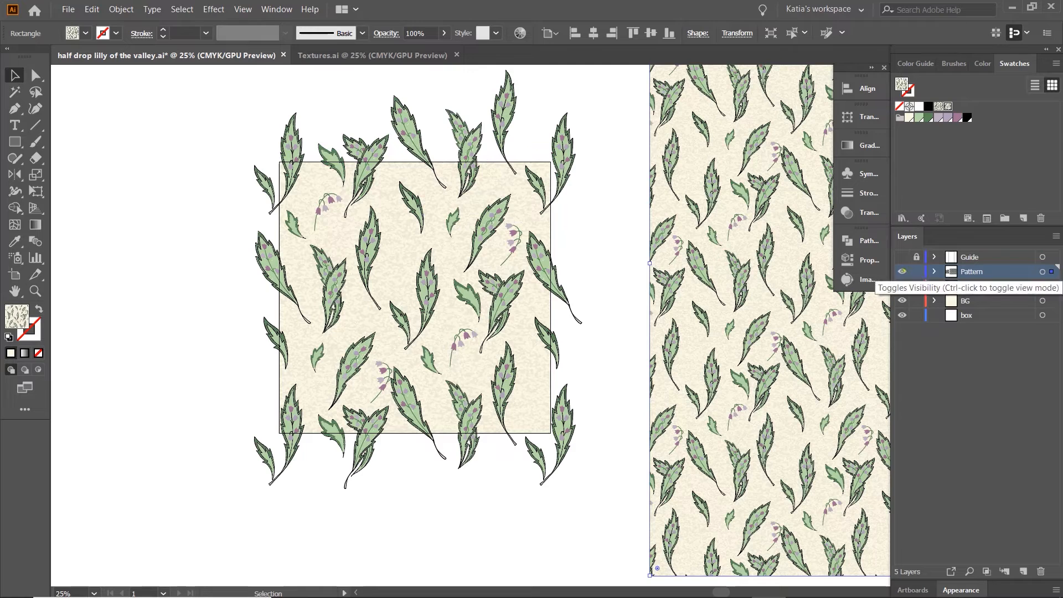
{"action": "left_click", "coordinate": [903, 272]}
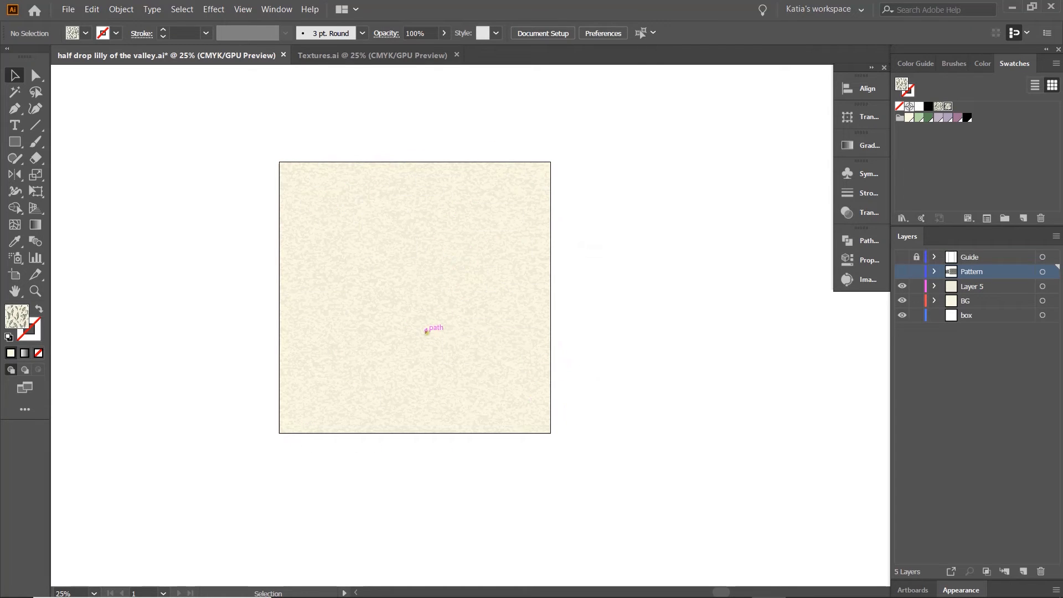
- Copy the coarse black texture group from the Textures.ai document and delete the fine texture from the lily-of-the-valley tile
{"action": "left_click", "coordinate": [382, 56]}
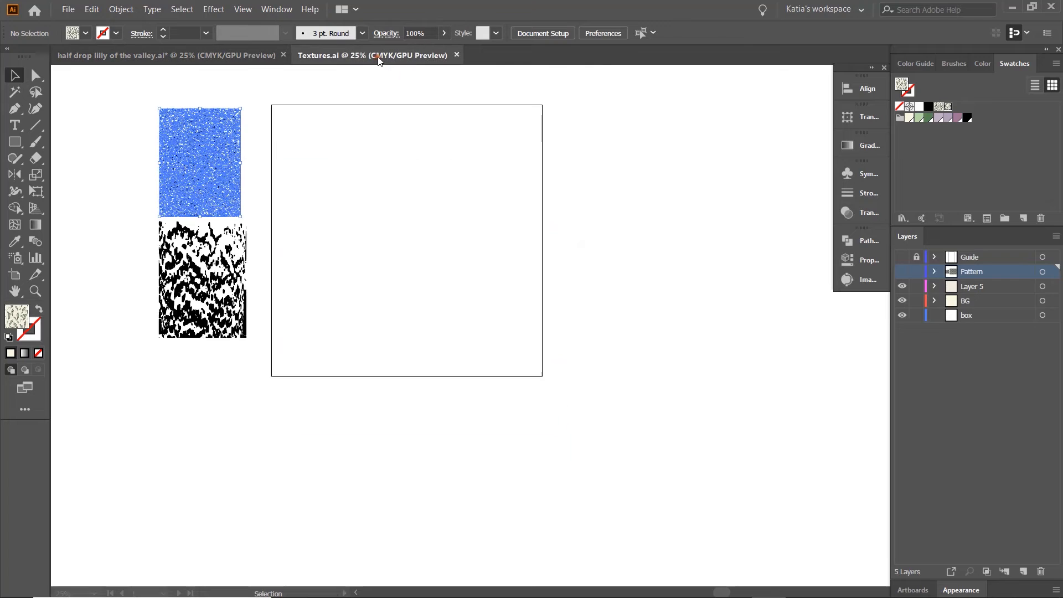
{"action": "left_click", "coordinate": [244, 259]}
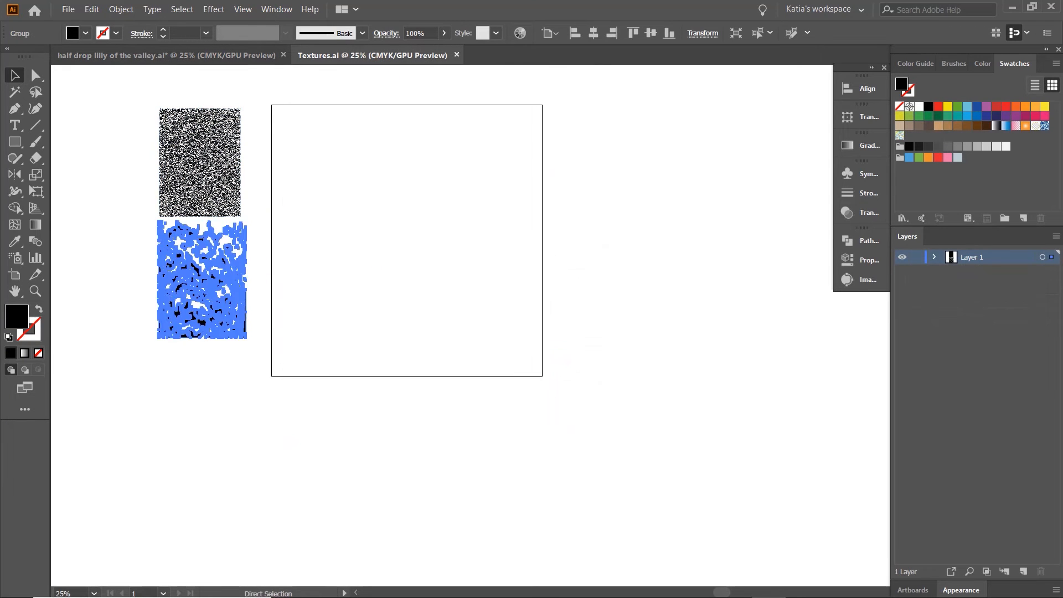
{"action": "left_click", "coordinate": [188, 56]}
{"action": "left_click", "coordinate": [339, 223]}
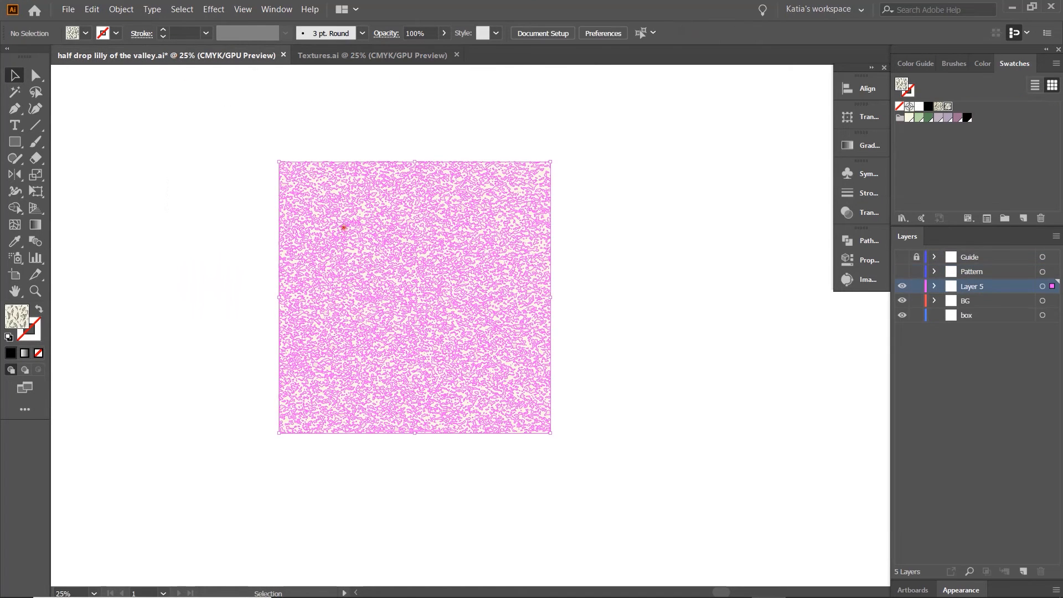
{"action": "key", "text": "Delete"}
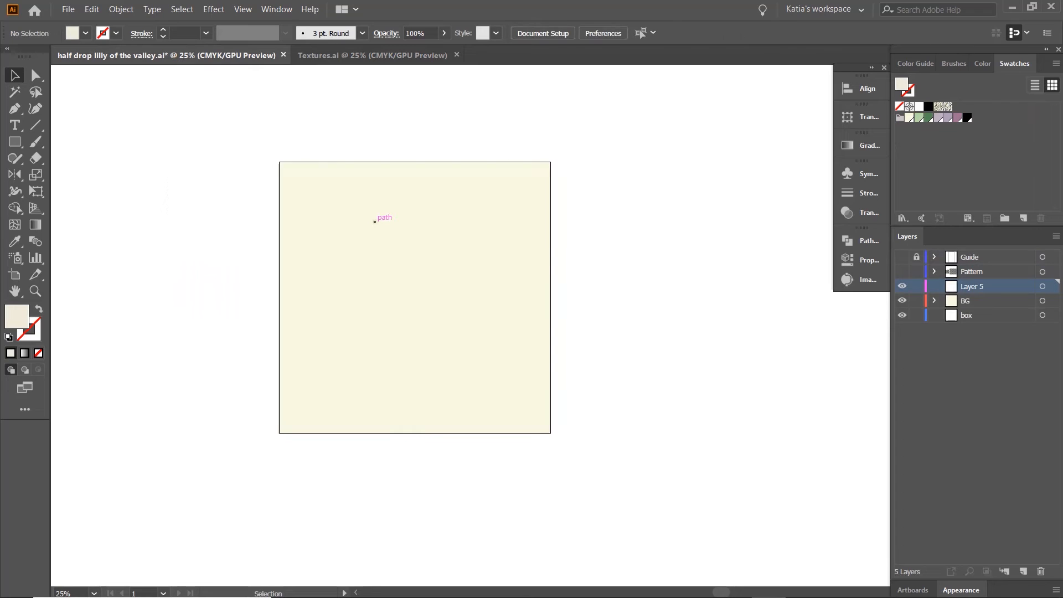
- Paste the coarse texture over the tile's upper-left corner and stretch it to cover the tile's left half and full height
{"action": "key", "text": "ctrl+v"}
{"action": "left_click_drag", "start_coordinate": [533, 332], "coordinate": [289, 206]}
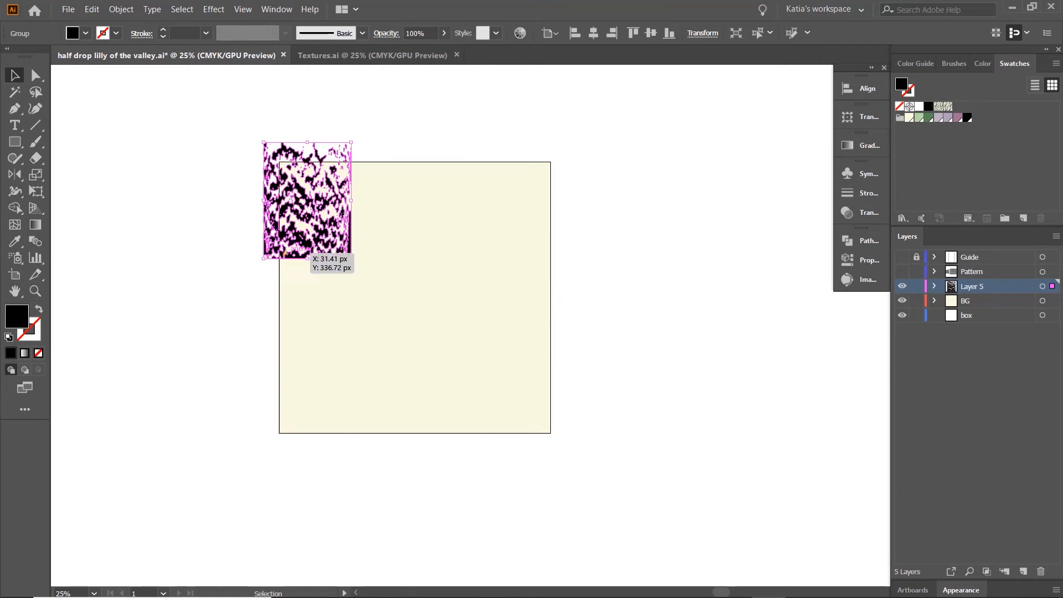
{"action": "left_click_drag", "start_coordinate": [351, 258], "coordinate": [435, 313]}
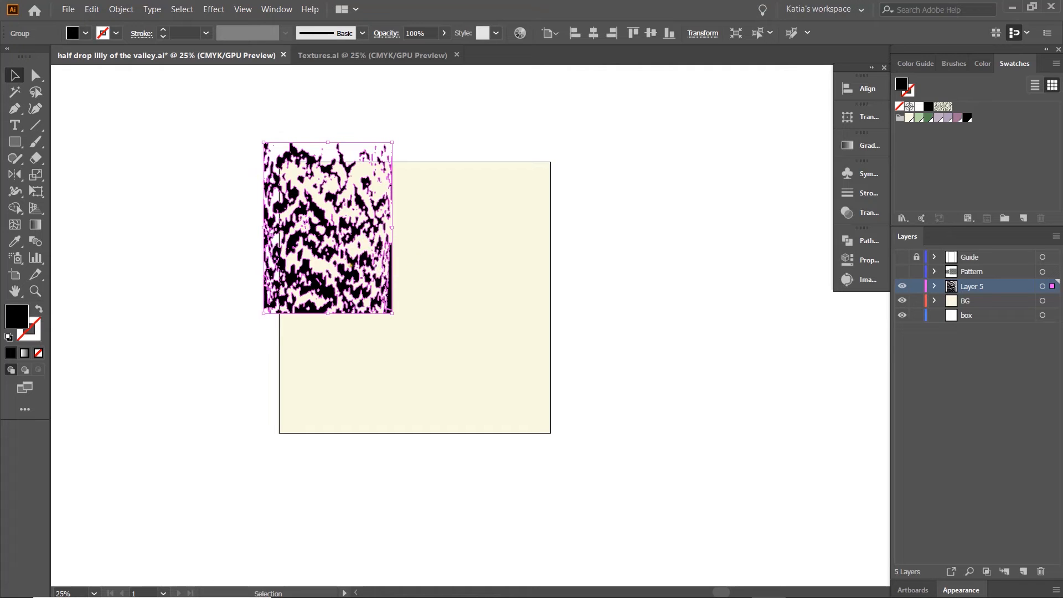
{"action": "left_click_drag", "start_coordinate": [392, 313], "coordinate": [400, 452]}
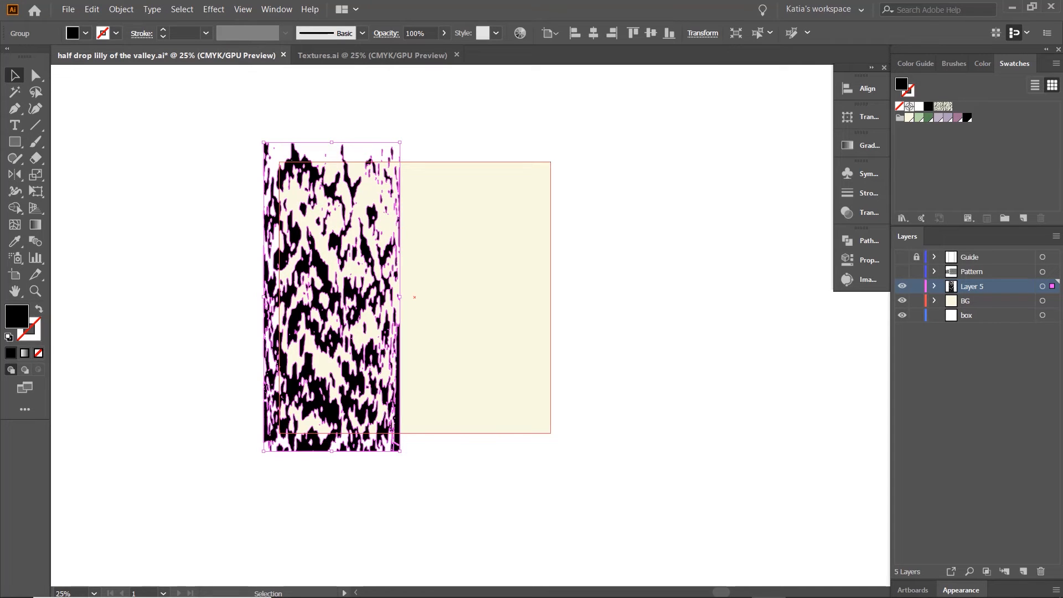
- Duplicate the stretched texture one tile width to the right and place another copy in the gap between the two
{"action": "key", "text": "alt+Right"}
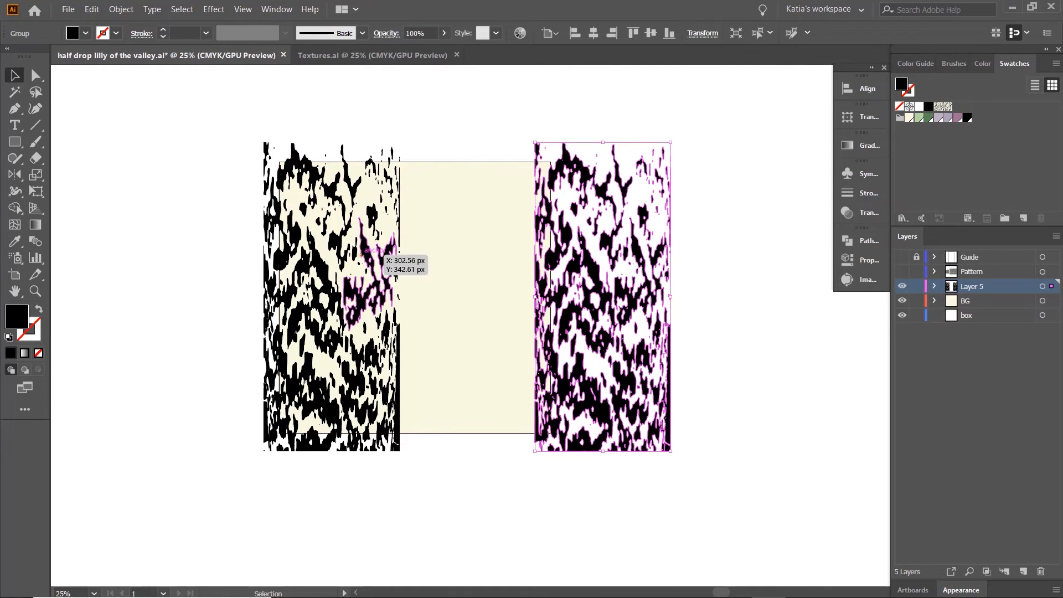
{"action": "left_click_drag", "start_coordinate": [356, 249], "coordinate": [491, 252]}
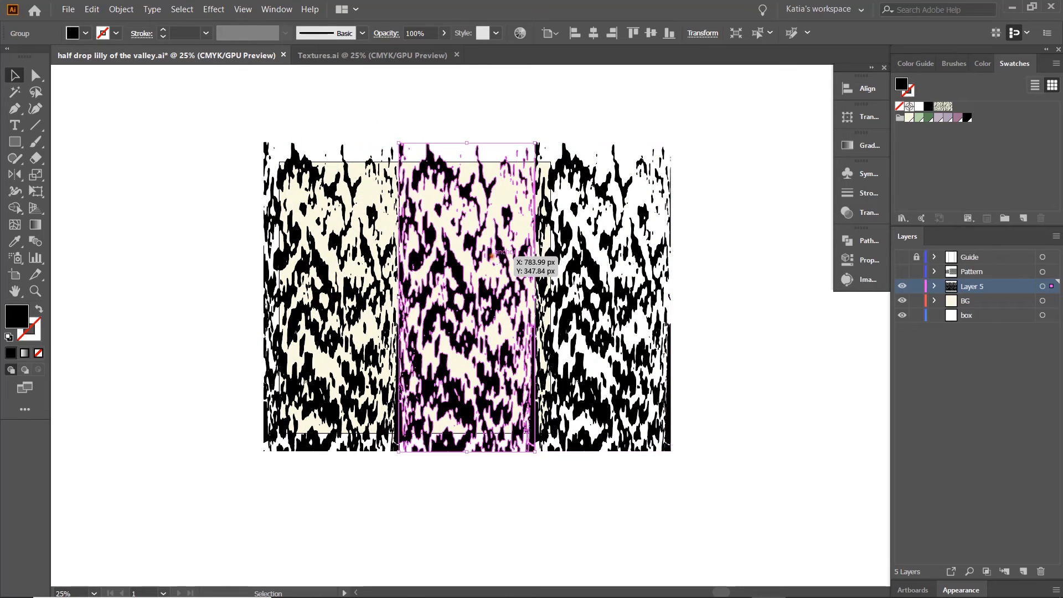
- Fill all three coarse texture copies with the cream swatch and darken that fill slightly to a soft beige
{"action": "left_click_drag", "start_coordinate": [203, 180], "coordinate": [642, 311]}
{"action": "left_click", "coordinate": [910, 118]}
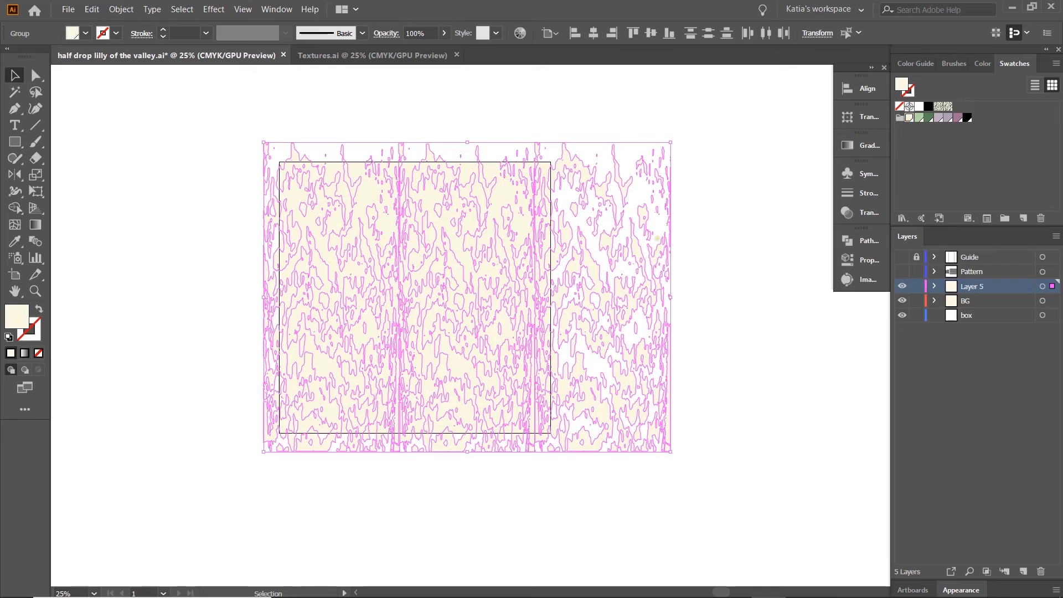
{"action": "double_click", "coordinate": [902, 84]}
{"action": "left_click_drag", "start_coordinate": [461, 306], "coordinate": [464, 319]}
{"action": "left_click", "coordinate": [772, 306]}
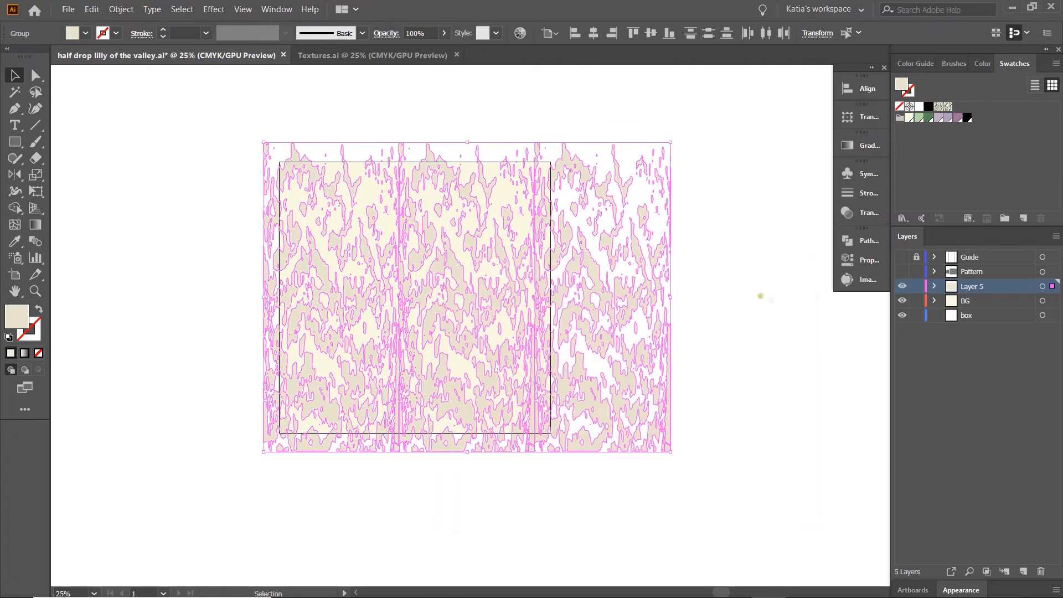
{"action": "left_click", "coordinate": [753, 292]}
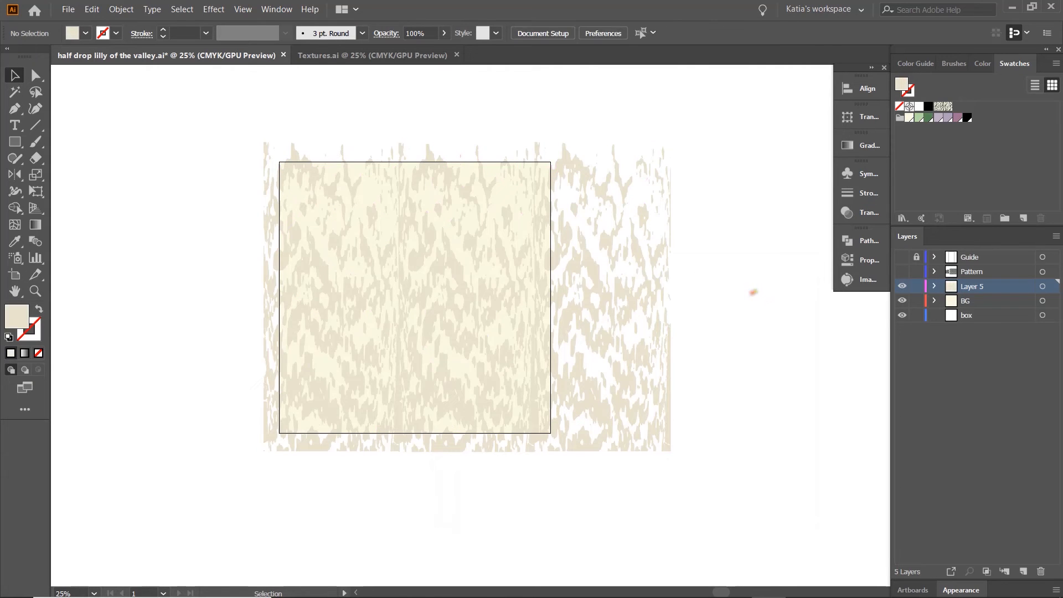
- Show the Pattern layer and delete the large pattern-filled test rectangle beside the tile
{"action": "left_click", "coordinate": [902, 271]}
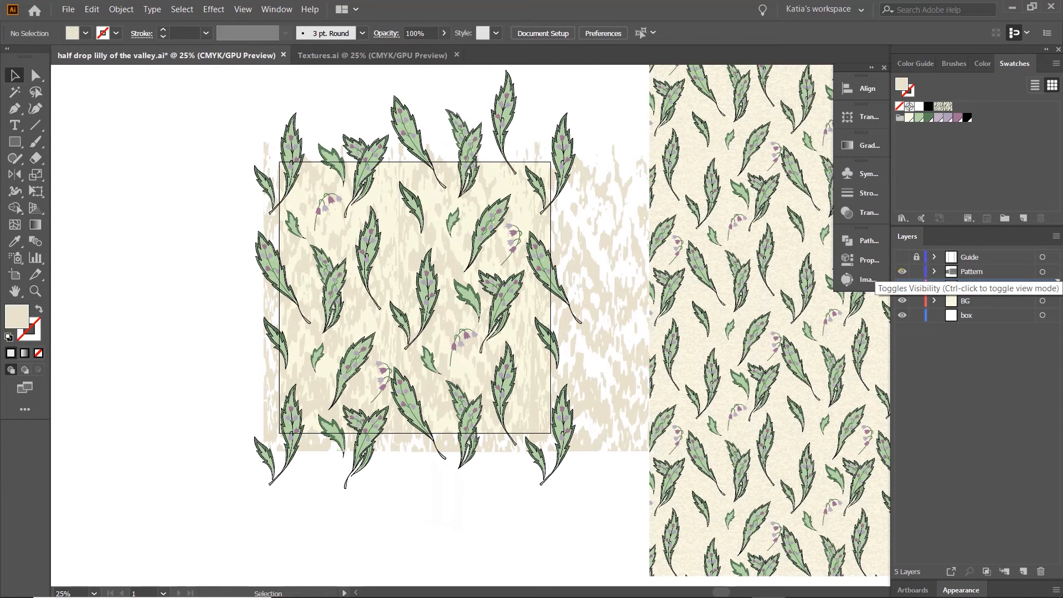
{"action": "left_click", "coordinate": [731, 298]}
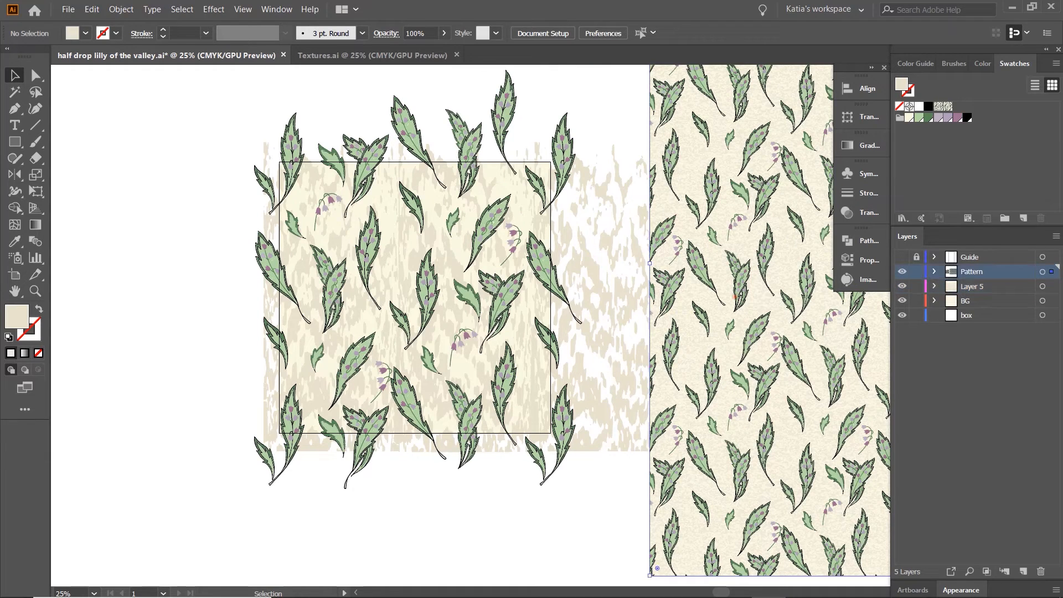
{"action": "key", "text": "Delete"}
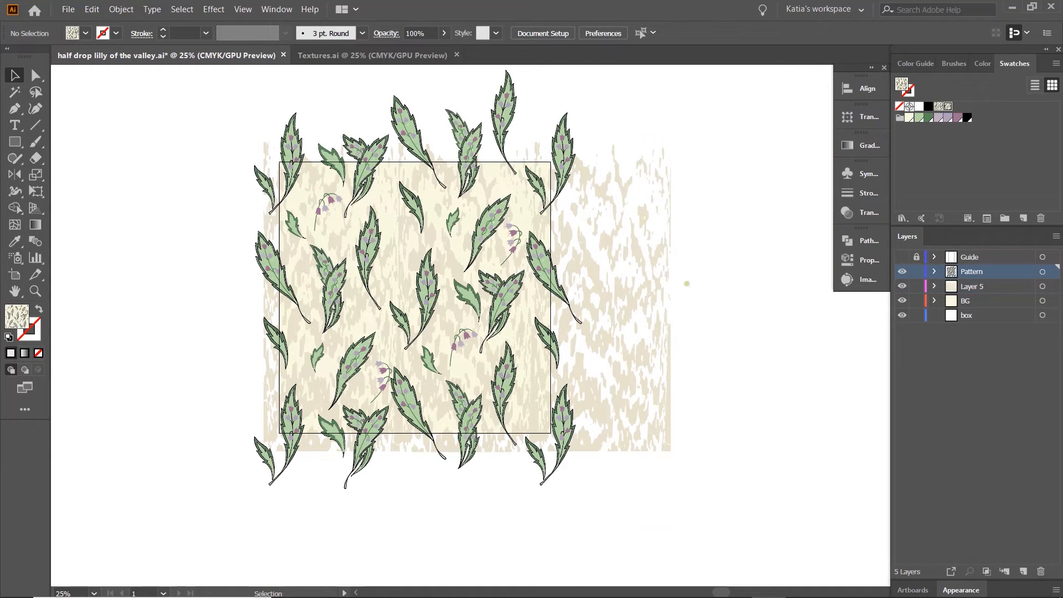
- Remove the outer shapes of the rightmost texture copy and save the whole coarse-textured tile as a new pattern swatch
{"action": "left_click", "coordinate": [607, 242]}
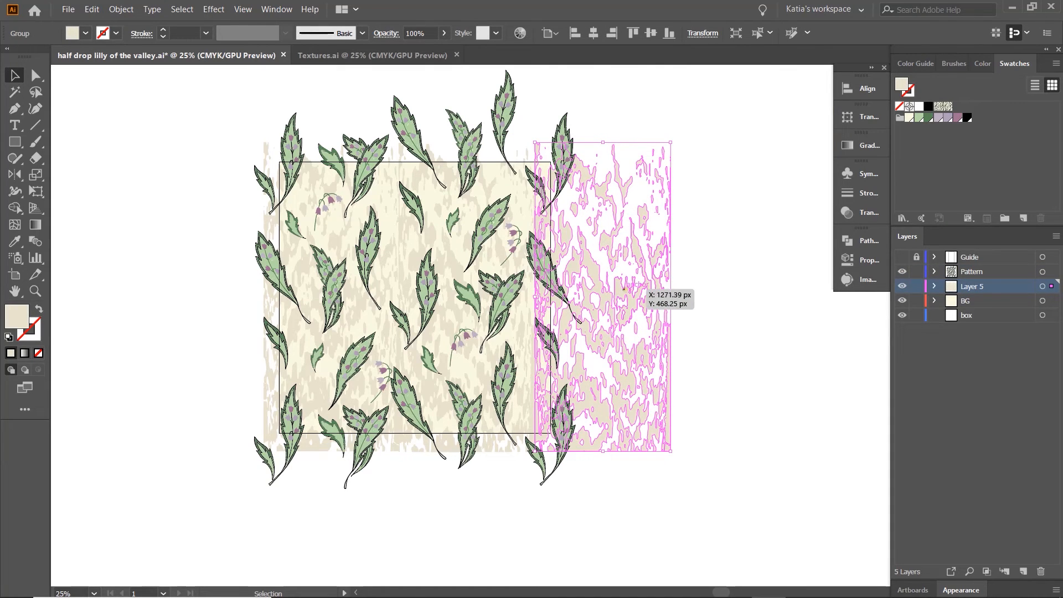
{"action": "key", "text": "Delete"}
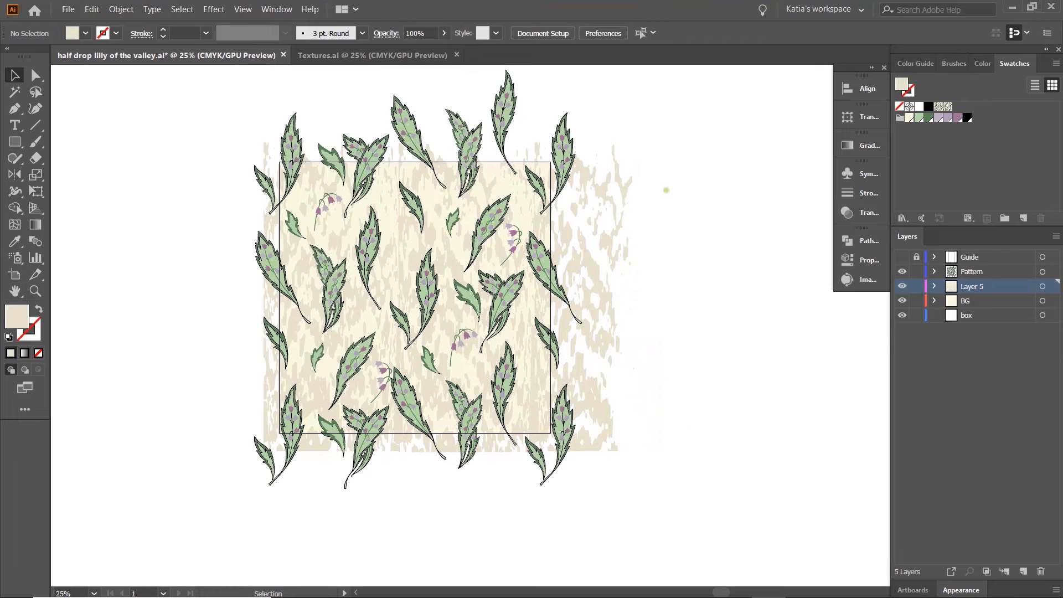
{"action": "left_click_drag", "start_coordinate": [211, 94], "coordinate": [671, 504]}
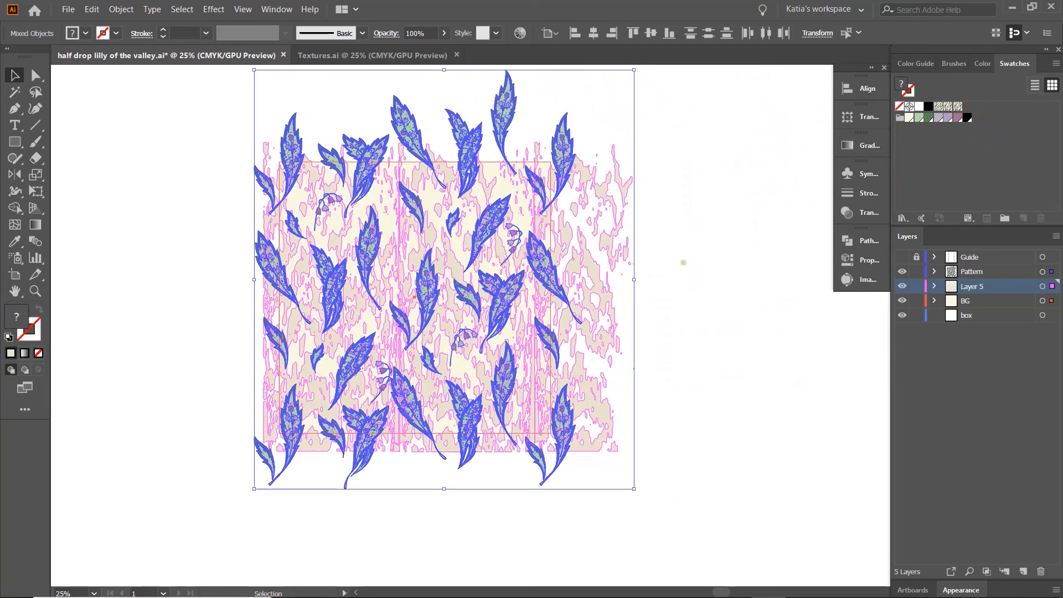
- Draw a large test rectangle on the empty canvas beside the tile and fill it with a saved textured leaf pattern swatch
{"action": "left_click_drag", "start_coordinate": [709, 249], "coordinate": [386, 315]}
{"action": "scroll", "coordinate": [387, 311], "scroll_direction": "down", "scroll_amount": 4}
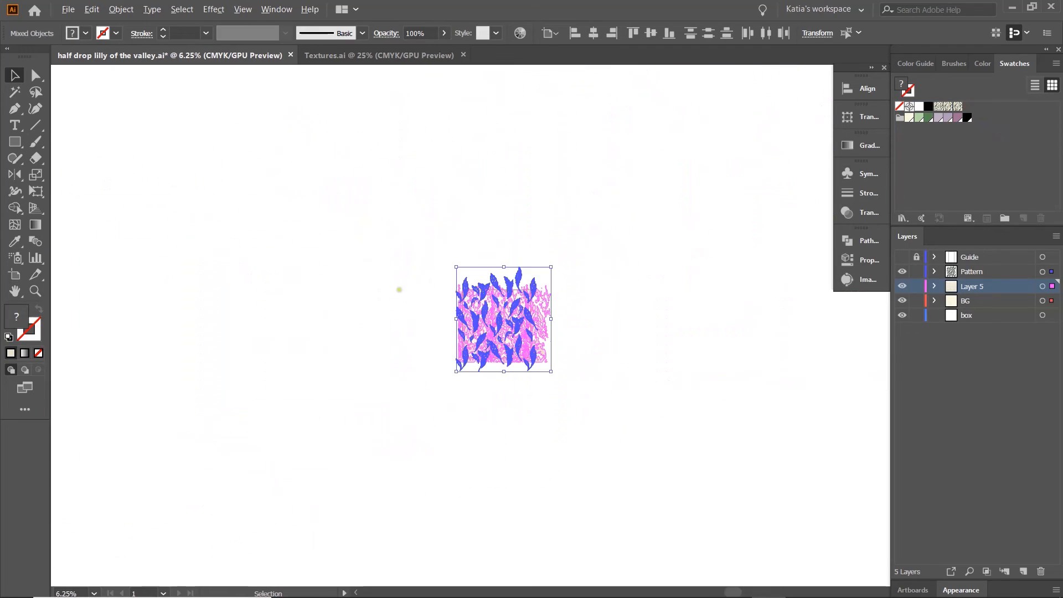
{"action": "left_click_drag", "start_coordinate": [621, 321], "coordinate": [343, 303]}
{"action": "key", "text": "m"}
{"action": "left_click_drag", "start_coordinate": [310, 175], "coordinate": [658, 487]}
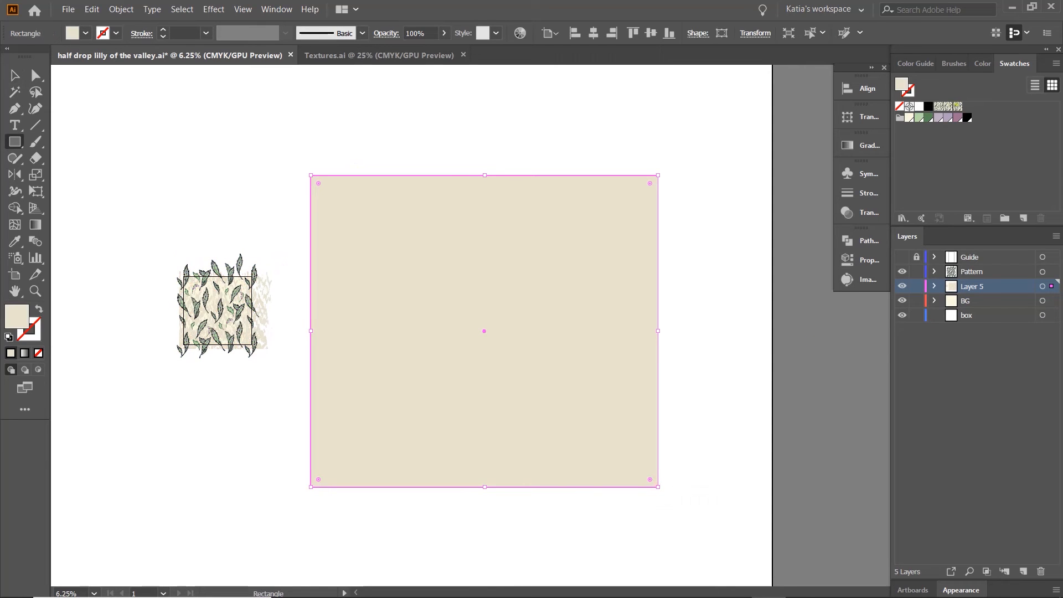
{"action": "left_click", "coordinate": [959, 105]}
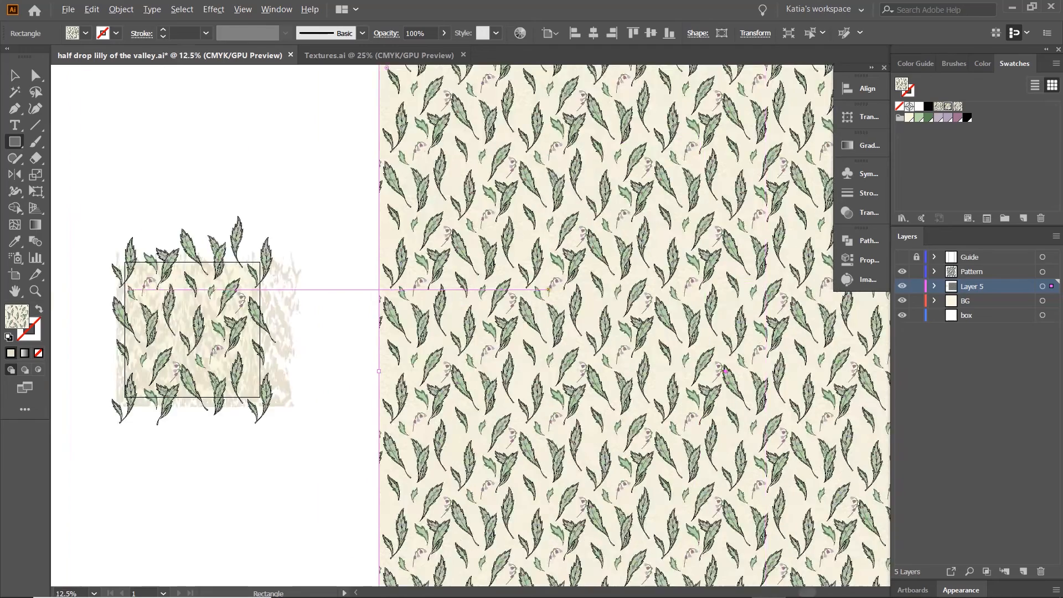
- Inspect the pattern fill up close, and delete the test rectangle and all the leaf and texture artwork on the tile
{"action": "scroll", "coordinate": [304, 291], "scroll_direction": "up", "scroll_amount": 3}
{"action": "left_click_drag", "start_coordinate": [662, 255], "coordinate": [401, 272]}
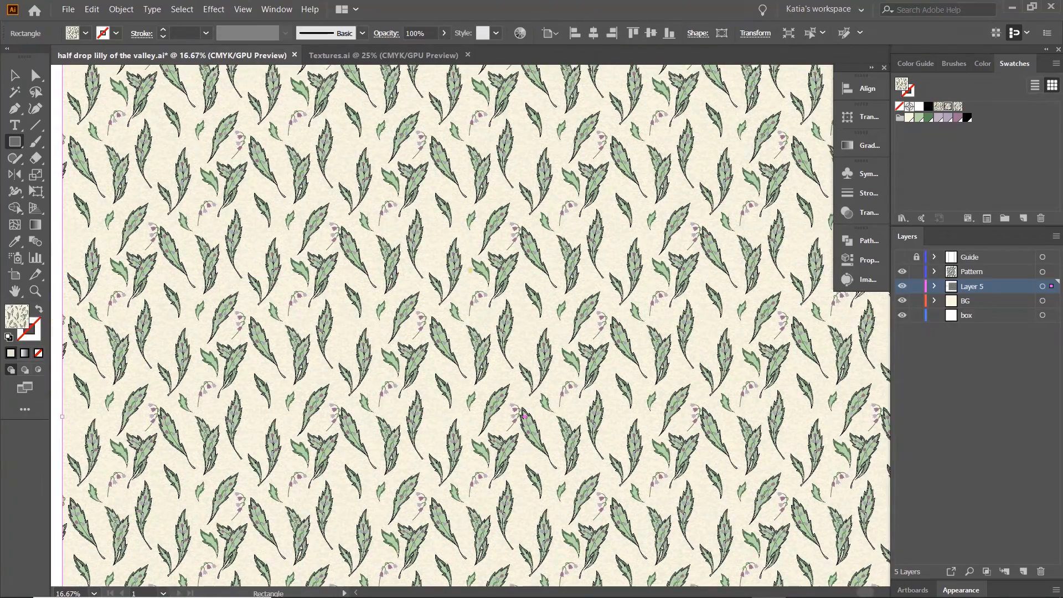
{"action": "key", "text": "v"}
{"action": "scroll", "coordinate": [482, 322], "scroll_direction": "up", "scroll_amount": 3}
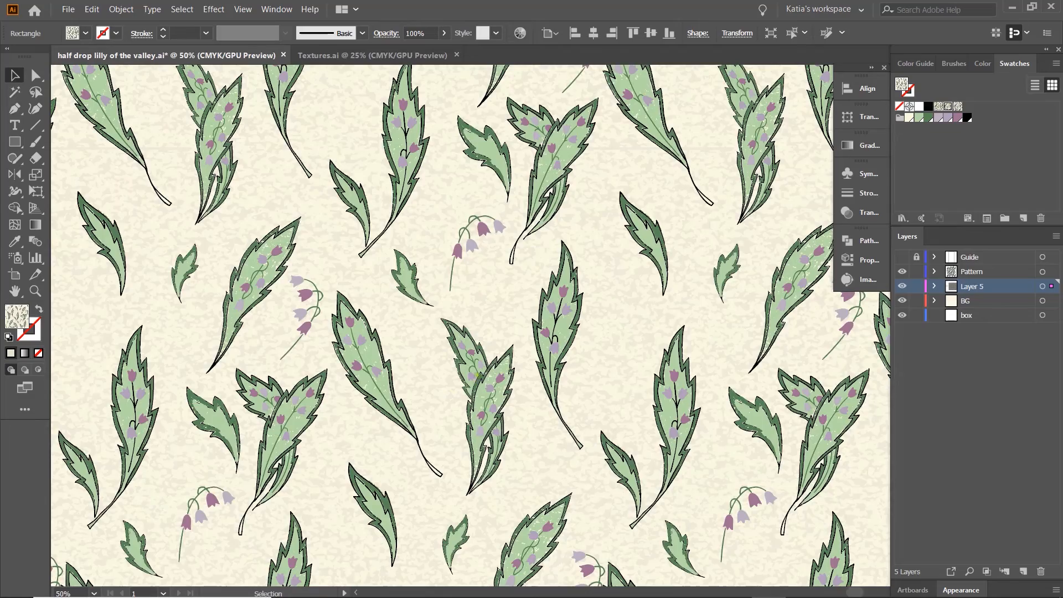
{"action": "scroll", "coordinate": [473, 266], "scroll_direction": "down", "scroll_amount": 5}
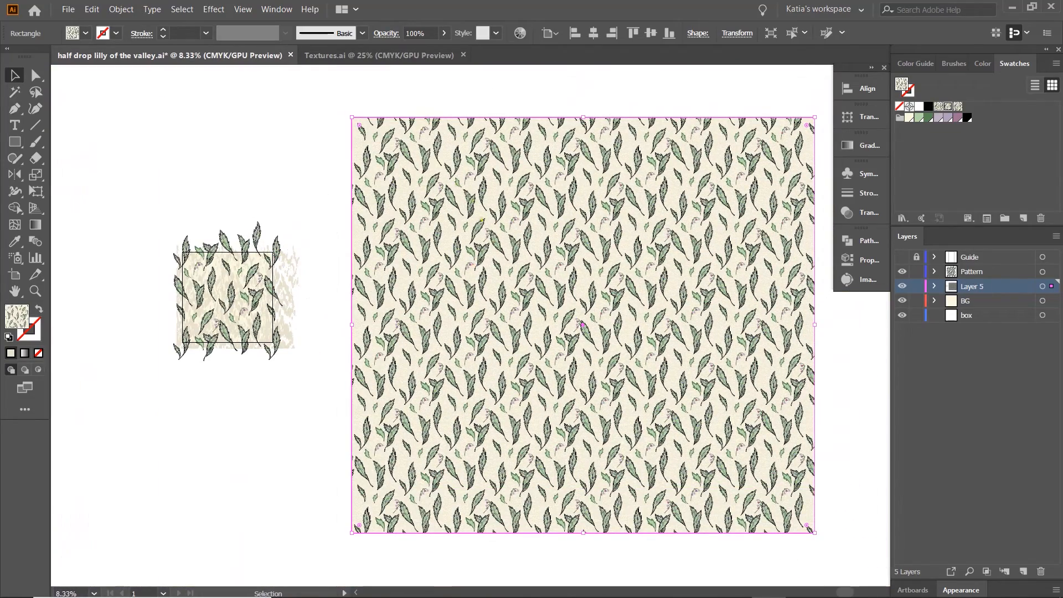
{"action": "key", "text": "Delete"}
{"action": "left_click_drag", "start_coordinate": [125, 216], "coordinate": [349, 377]}
{"action": "key", "text": "Delete"}
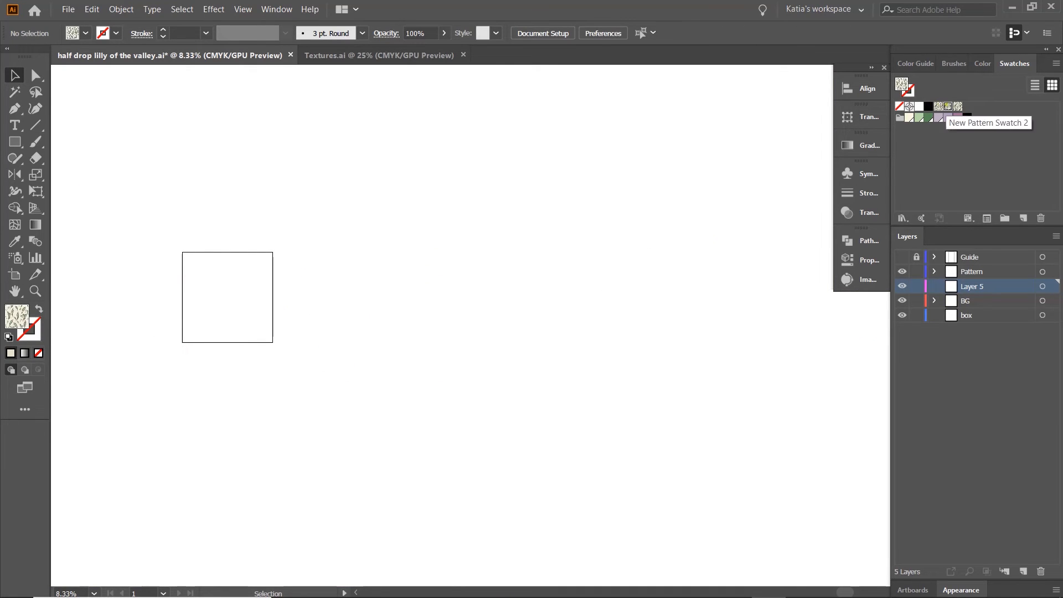
- Place the artwork of New Pattern Swatch 2 on the canvas and align its textured background with the empty tile box
{"action": "scroll", "coordinate": [613, 268], "scroll_direction": "up", "scroll_amount": 3}
{"action": "left_click_drag", "start_coordinate": [443, 273], "coordinate": [678, 243]}
{"action": "left_click_drag", "start_coordinate": [209, 321], "coordinate": [776, 270]}
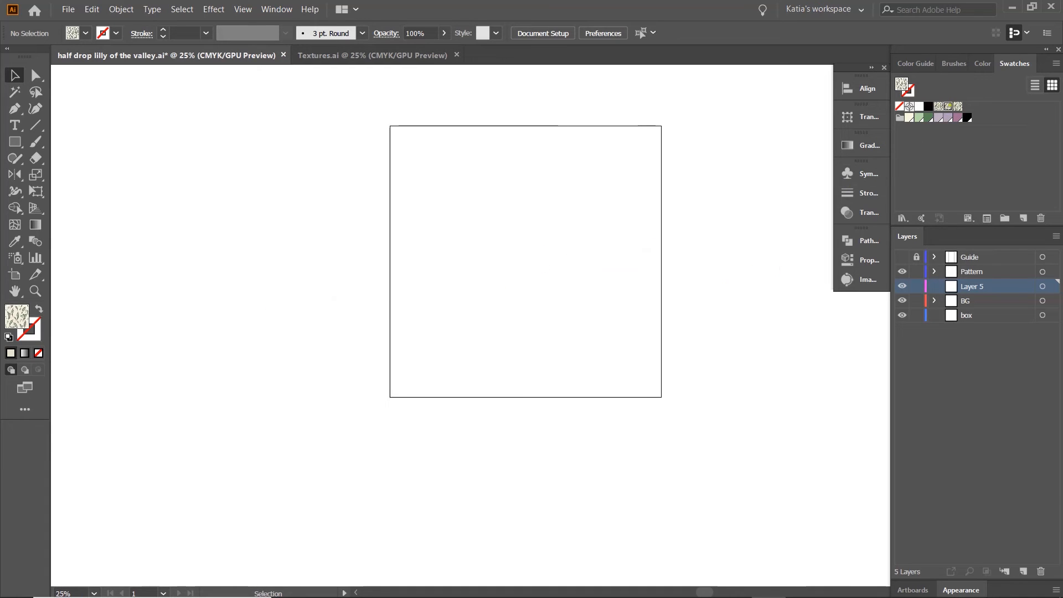
{"action": "left_click_drag", "start_coordinate": [519, 257], "coordinate": [424, 296]}
{"action": "key", "text": "ctrl+z"}
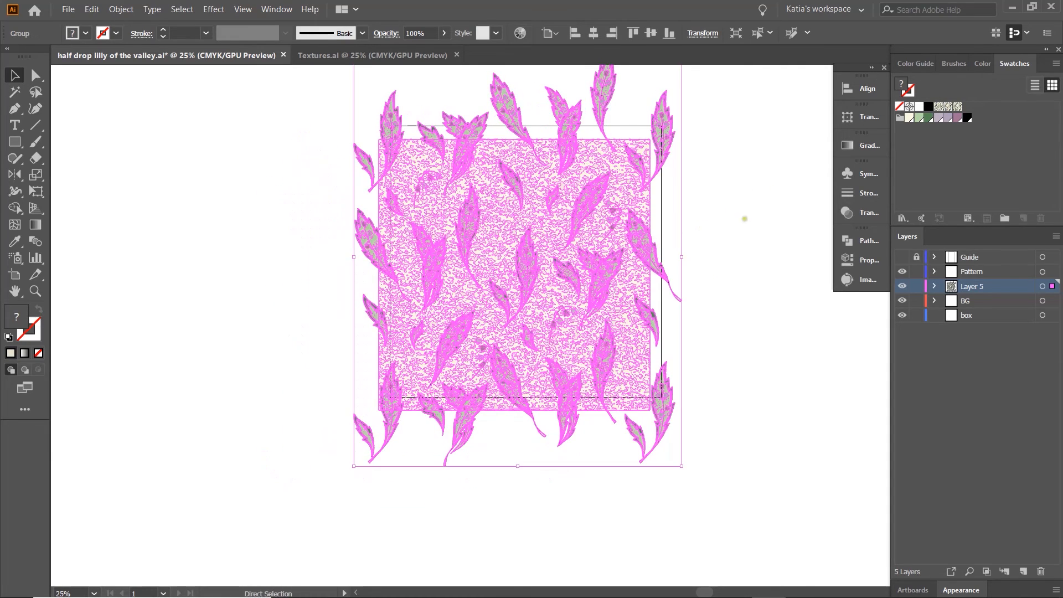
{"action": "left_click_drag", "start_coordinate": [752, 209], "coordinate": [660, 263]}
{"action": "left_click", "coordinate": [660, 258]}
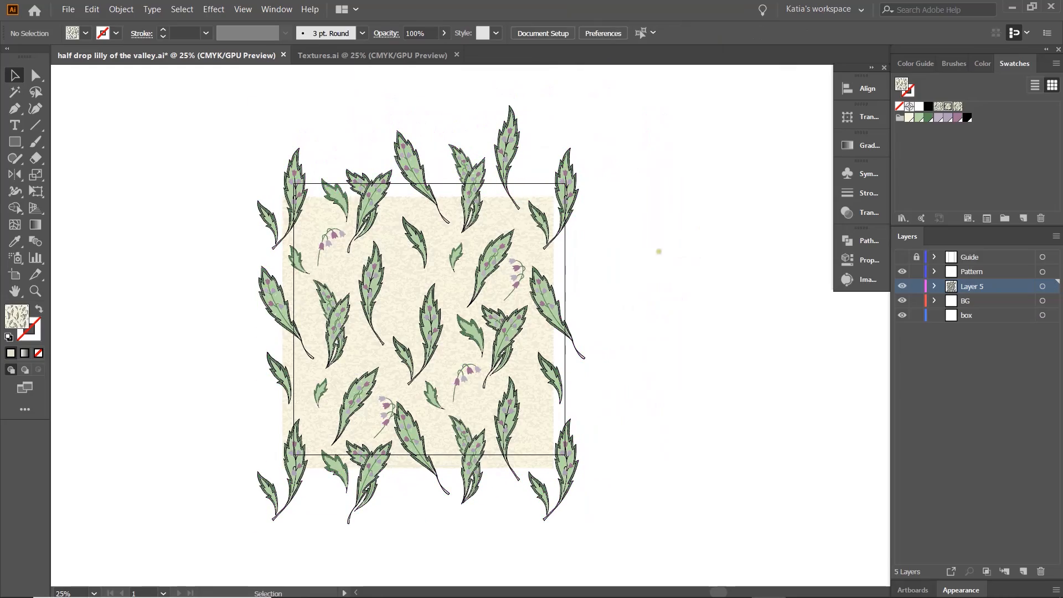
{"action": "left_click_drag", "start_coordinate": [452, 241], "coordinate": [478, 250]}
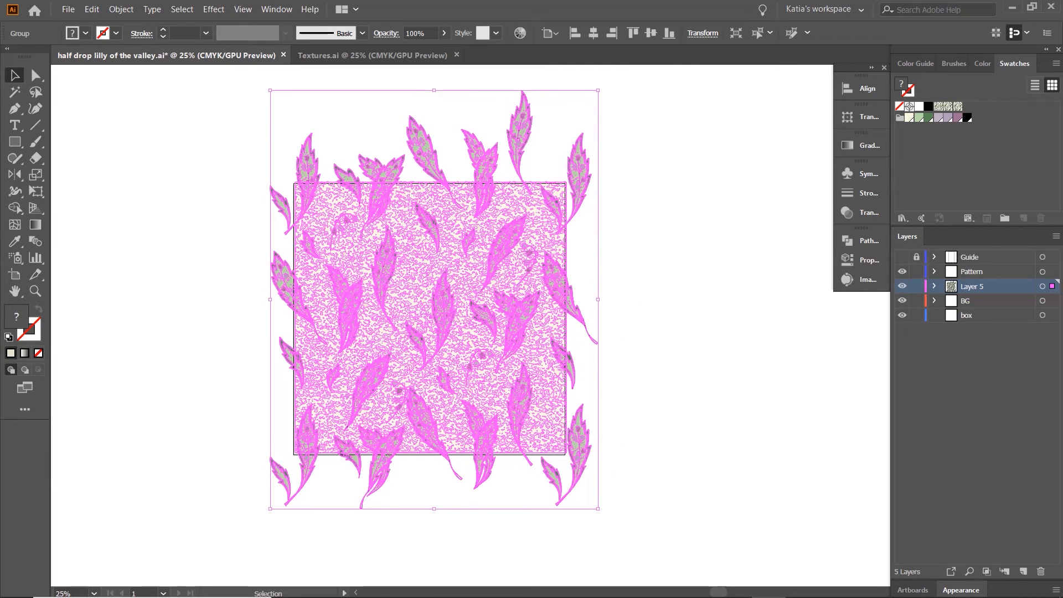
- Try scaling the placed tile artwork down and repositioning it inside the tile box, and undo both changes
{"action": "left_click_drag", "start_coordinate": [599, 90], "coordinate": [569, 173]}
{"action": "left_click_drag", "start_coordinate": [459, 293], "coordinate": [466, 278]}
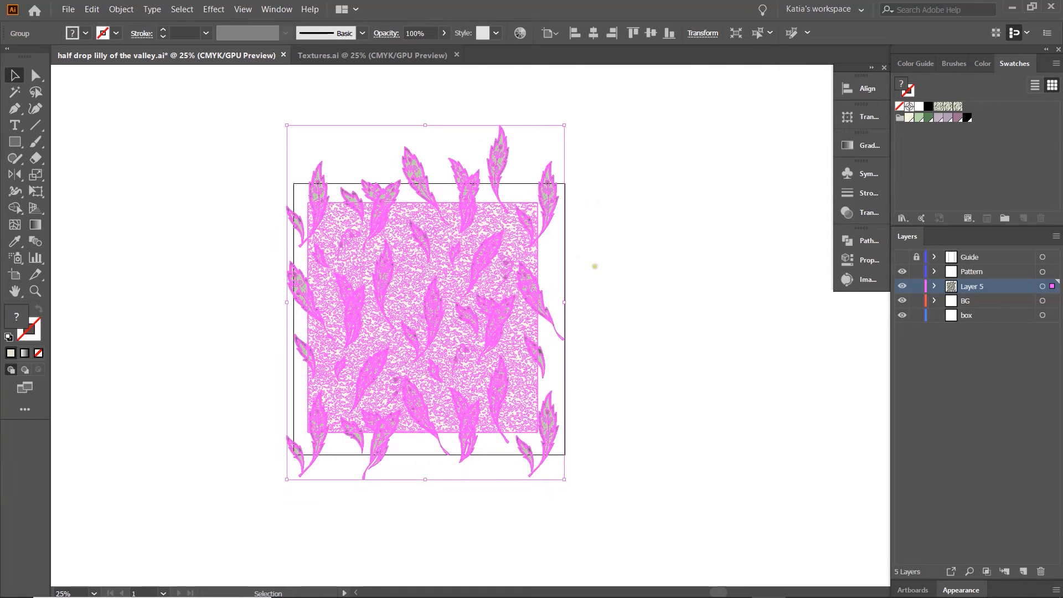
{"action": "left_click", "coordinate": [608, 259]}
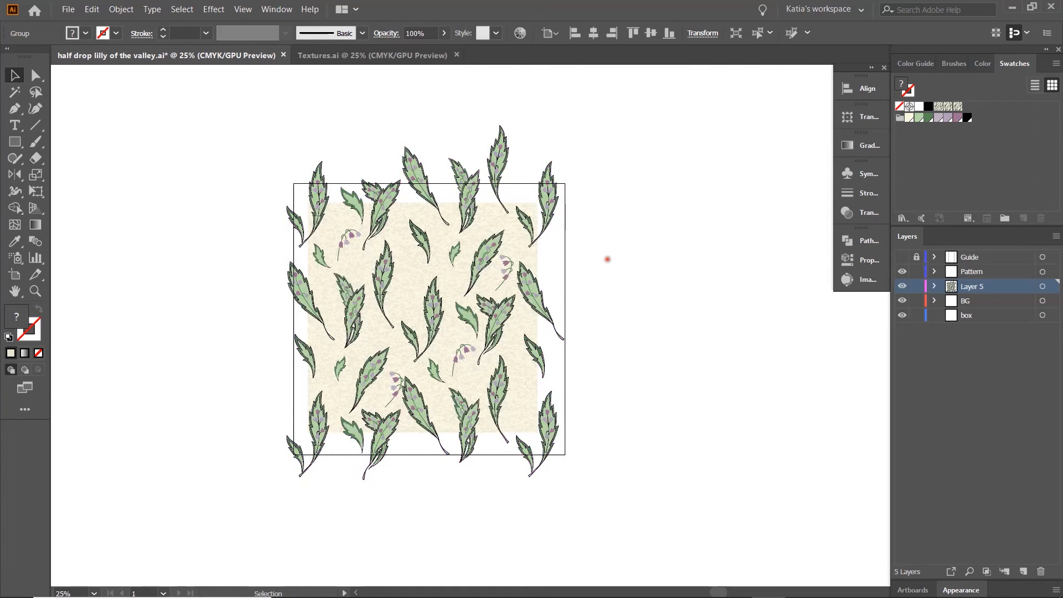
{"action": "key", "text": "ctrl+z"}
{"action": "key", "text": "ctrl+z"}
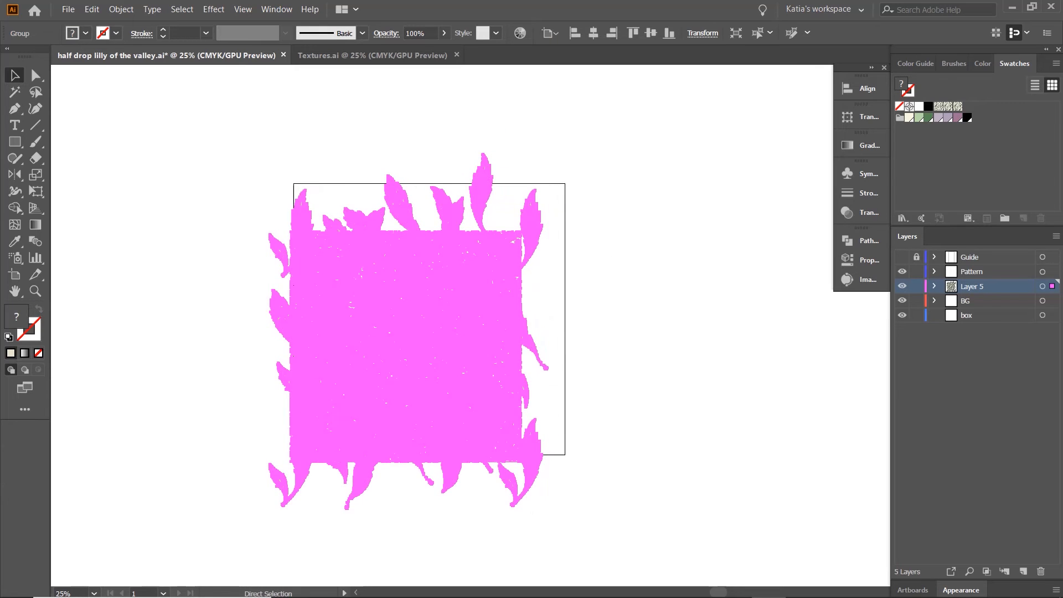
{"action": "left_click", "coordinate": [608, 246]}
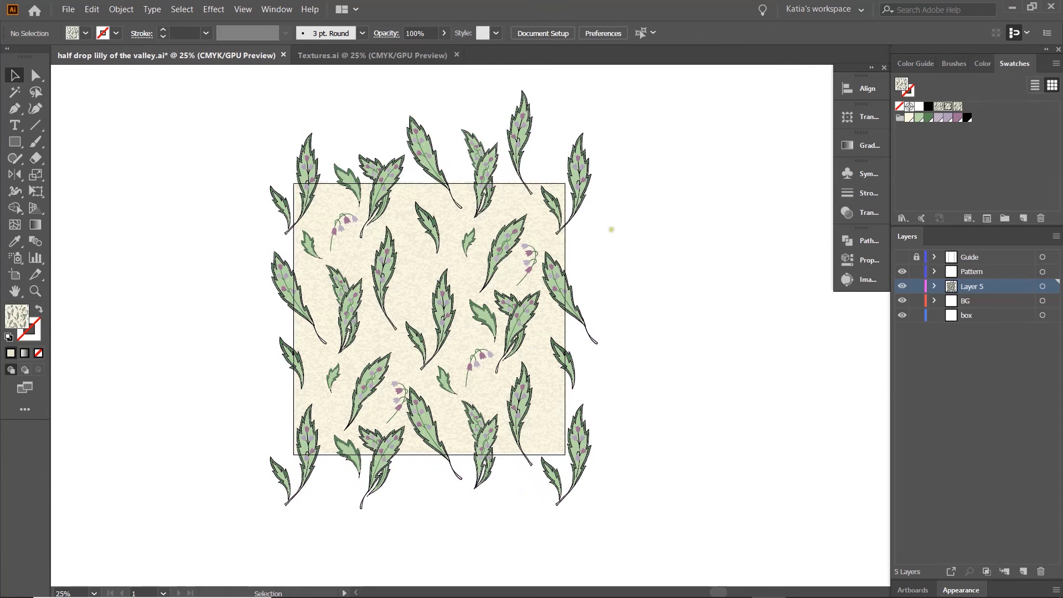
- Ungroup the placed pattern artwork so its background rectangle can be selected separately
{"action": "left_click", "coordinate": [354, 189]}
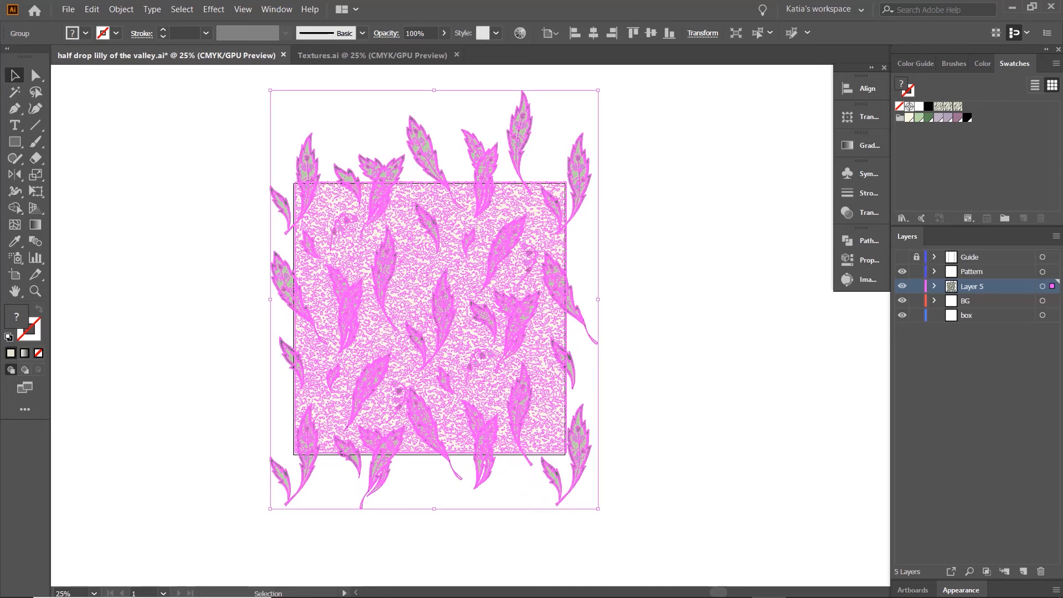
{"action": "key", "text": "ctrl+shift+g"}
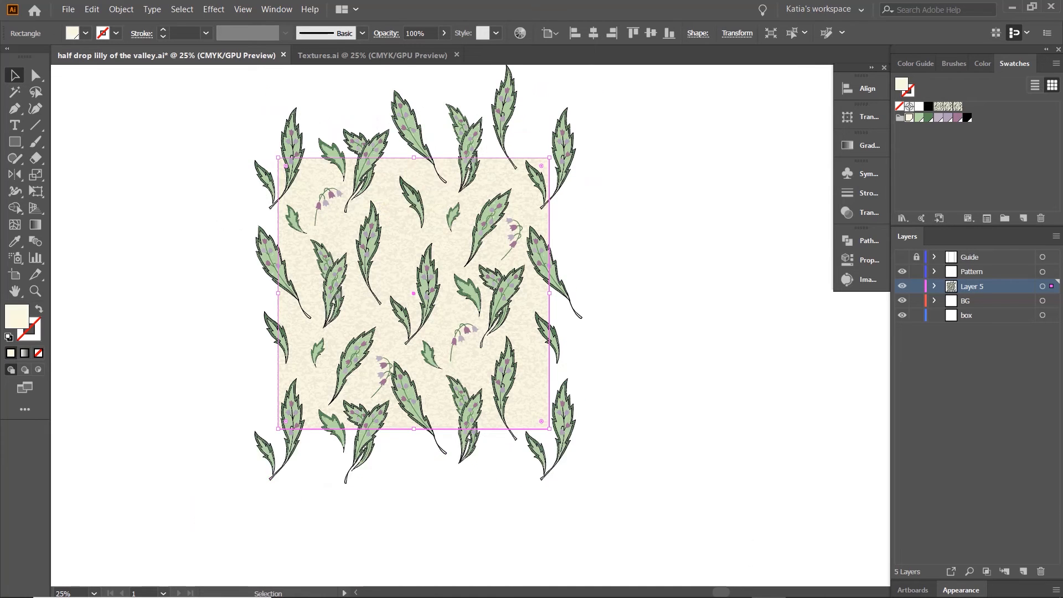
- Select the background rectangle with its texture and scale them slightly past the artboard's edges at the tile's upper-right corner
{"action": "scroll", "coordinate": [388, 194], "scroll_direction": "up", "scroll_amount": 1}
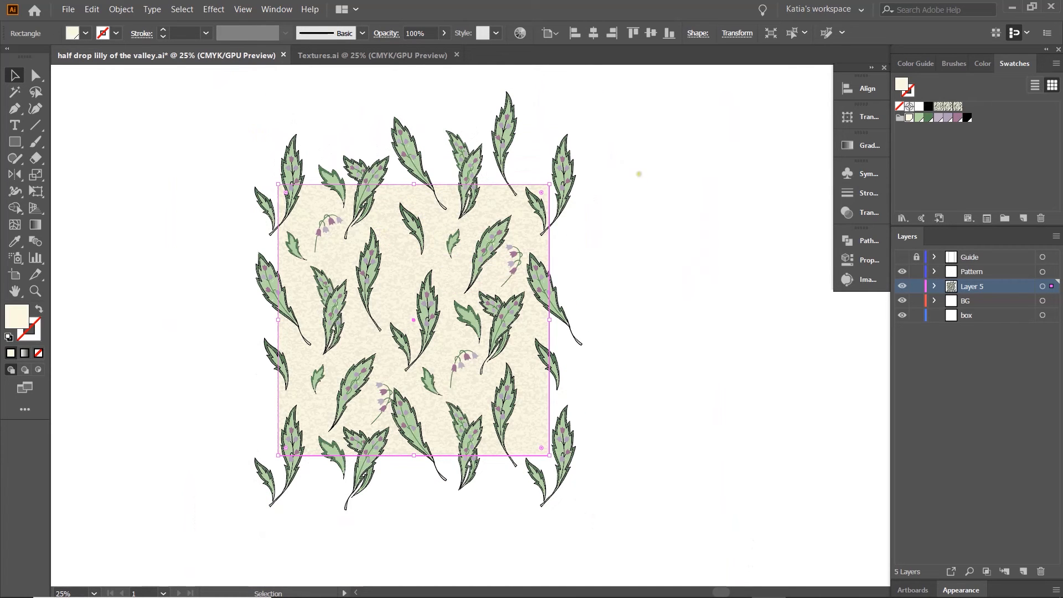
{"action": "left_click", "coordinate": [637, 175]}
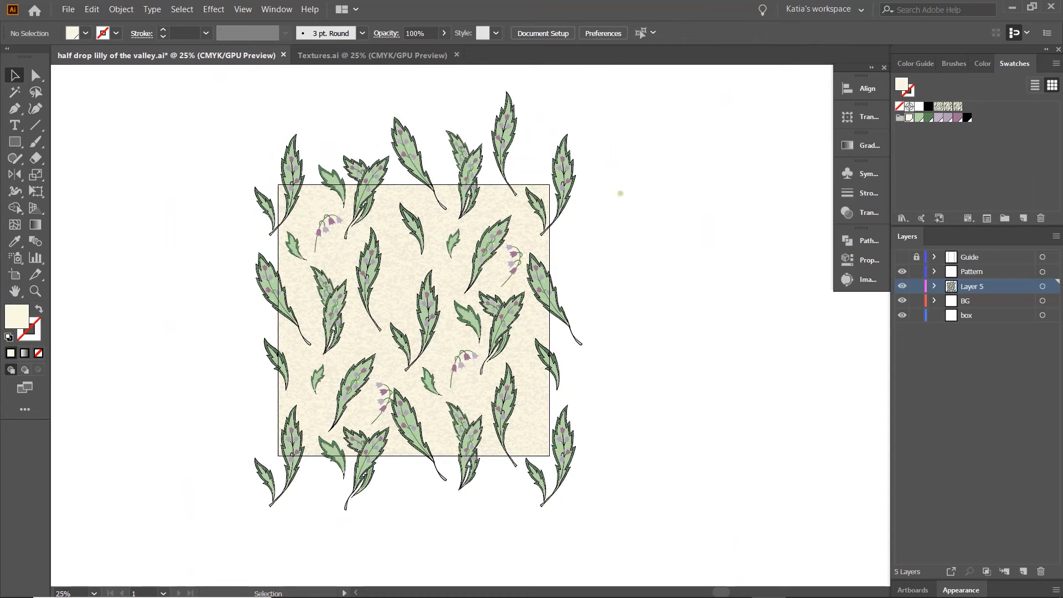
{"action": "scroll", "coordinate": [554, 221], "scroll_direction": "up", "scroll_amount": 2}
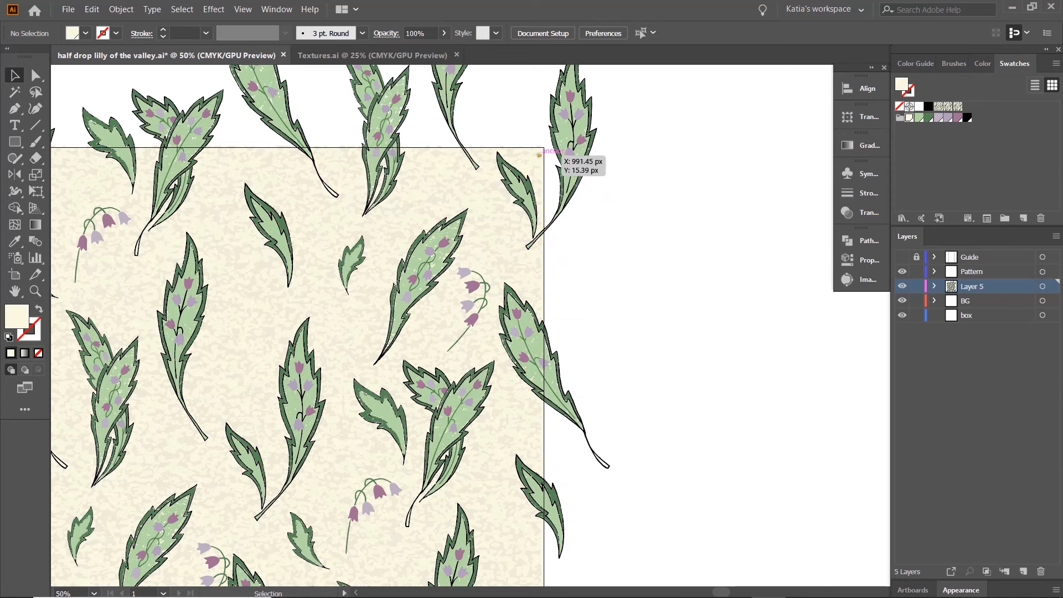
{"action": "left_click", "coordinate": [537, 151]}
{"action": "left_click", "coordinate": [633, 32]}
{"action": "left_click", "coordinate": [518, 136]}
{"action": "left_click_drag", "start_coordinate": [516, 124], "coordinate": [546, 146]}
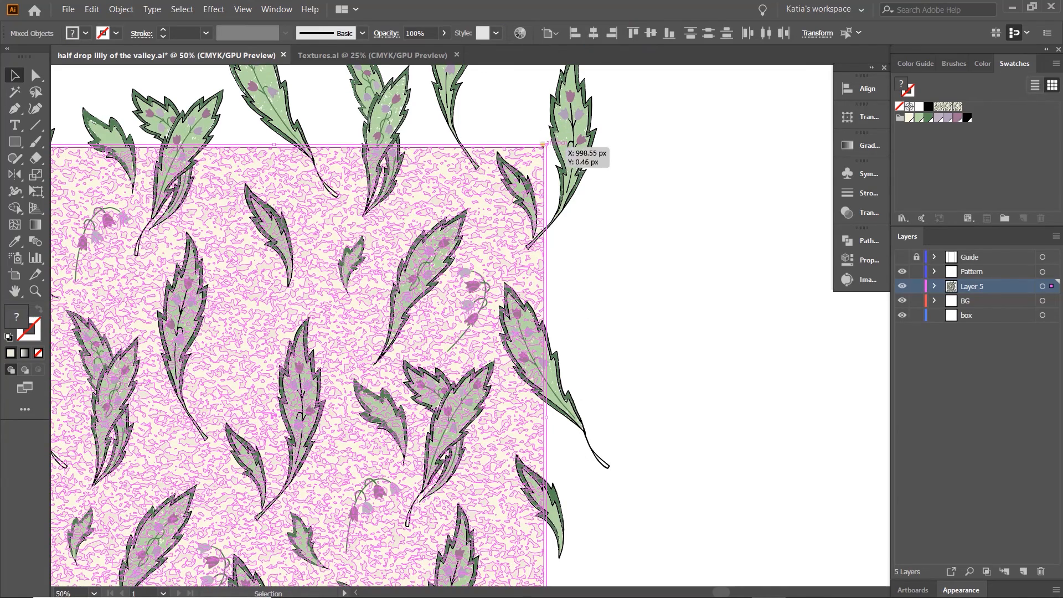
{"action": "left_click_drag", "start_coordinate": [546, 144], "coordinate": [550, 141]}
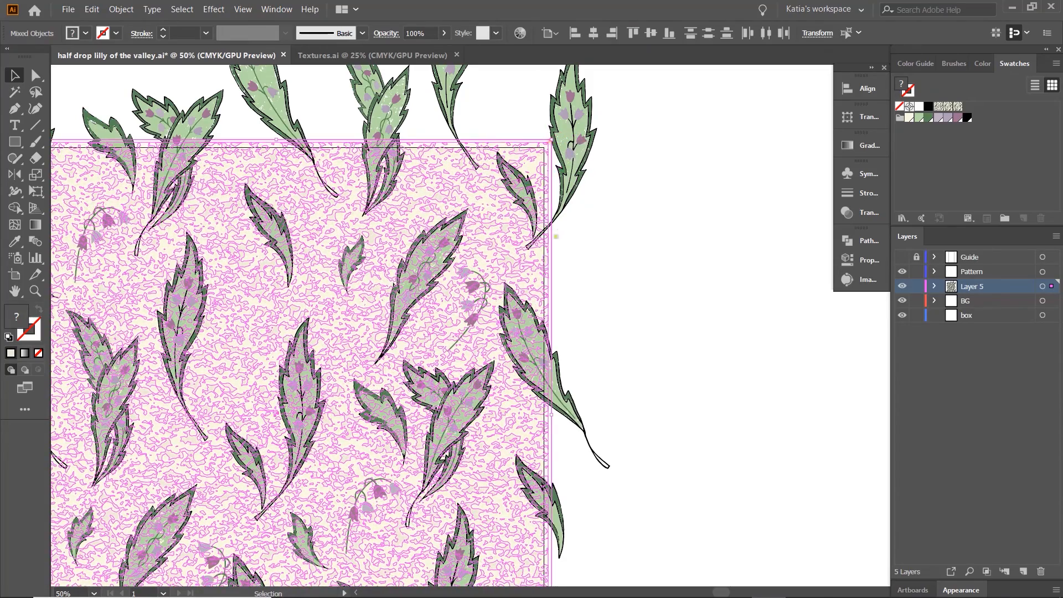
- Examine how the background and texture edges meet the artboard at the tile's lower-left corner, with the artwork deselected
{"action": "scroll", "coordinate": [556, 237], "scroll_direction": "down", "scroll_amount": 1}
{"action": "scroll", "coordinate": [326, 243], "scroll_direction": "down", "scroll_amount": 3}
{"action": "scroll", "coordinate": [325, 243], "scroll_direction": "down", "scroll_amount": 1}
{"action": "scroll", "coordinate": [243, 368], "scroll_direction": "up", "scroll_amount": 3}
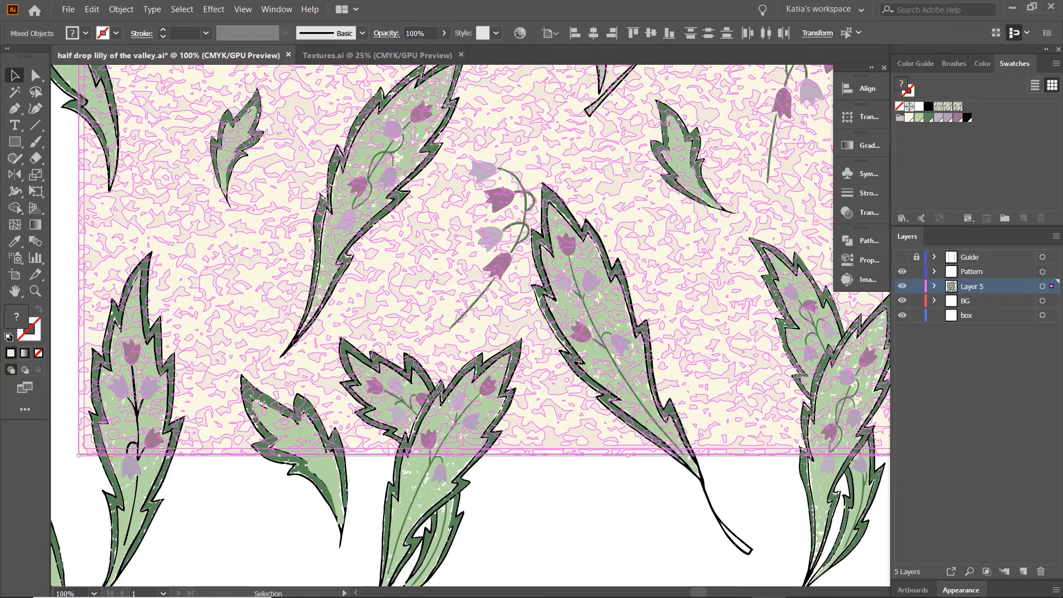
{"action": "scroll", "coordinate": [339, 365], "scroll_direction": "down", "scroll_amount": 1}
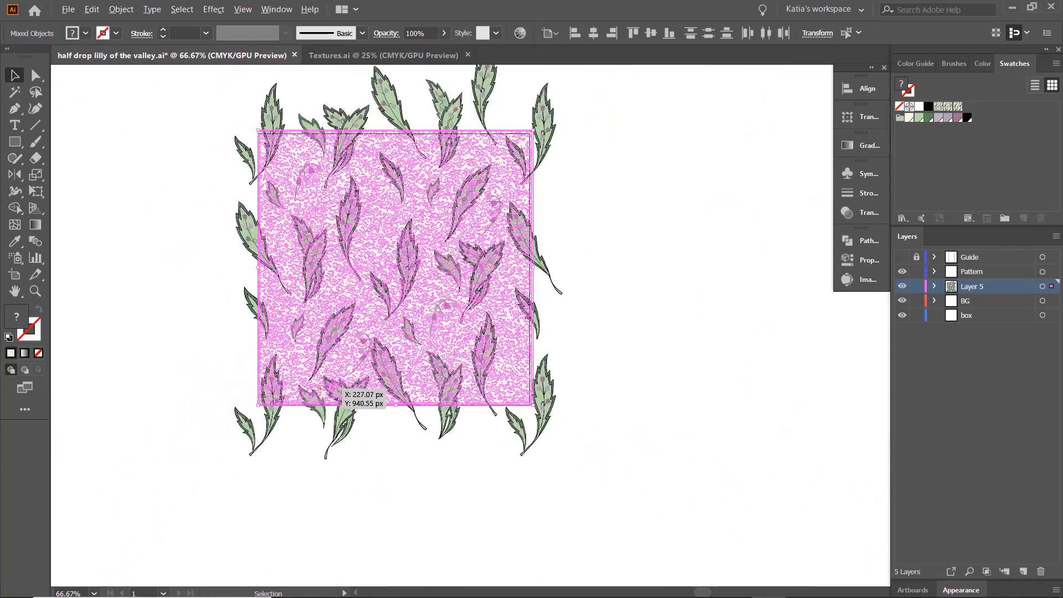
{"action": "scroll", "coordinate": [335, 387], "scroll_direction": "down", "scroll_amount": 1}
{"action": "left_click", "coordinate": [495, 273]}
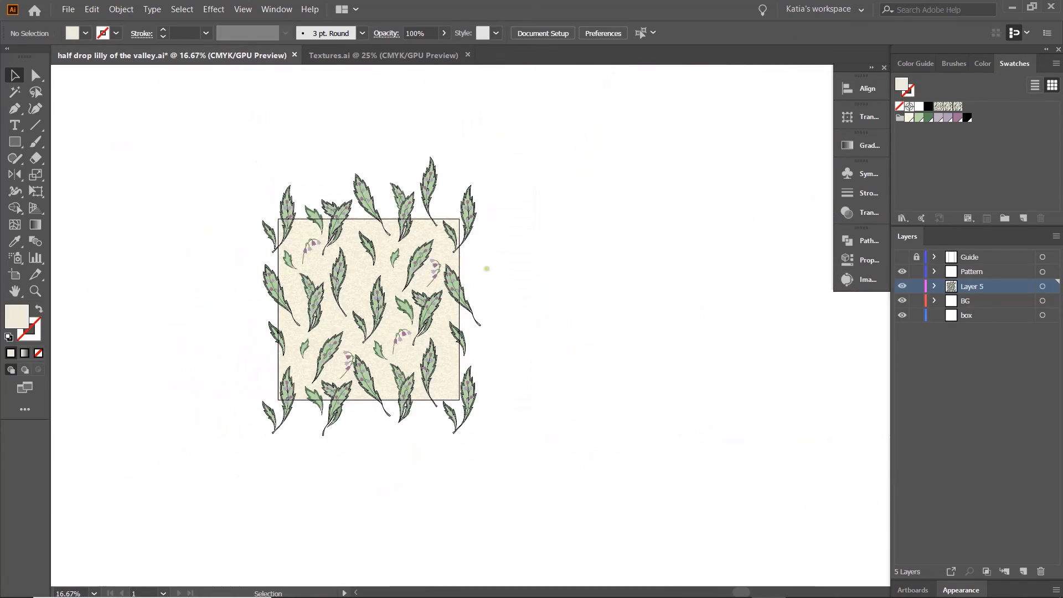
{"action": "scroll", "coordinate": [280, 396], "scroll_direction": "up", "scroll_amount": 6}
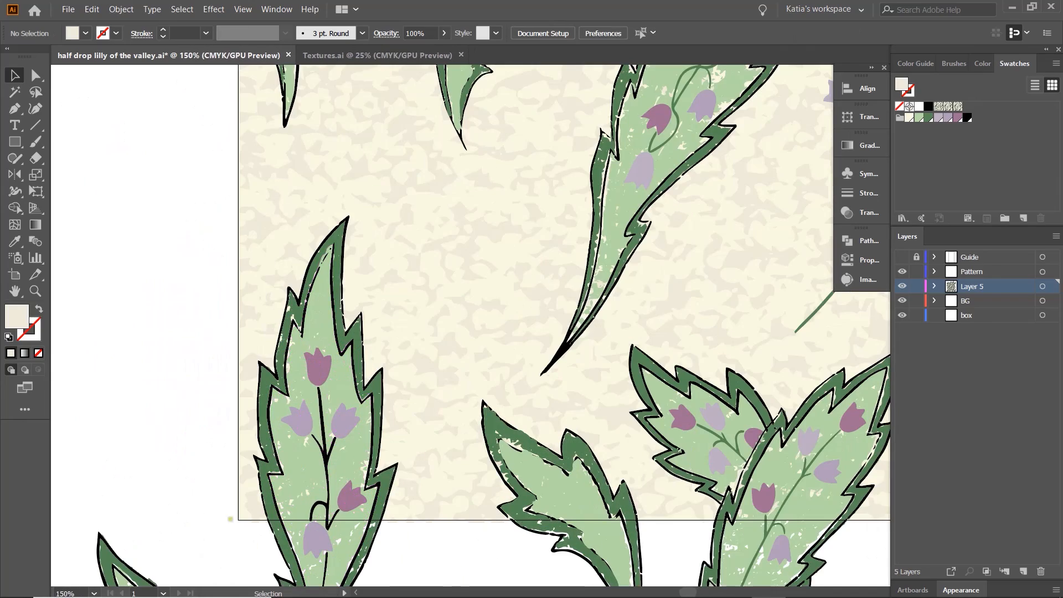
{"action": "left_click_drag", "start_coordinate": [223, 500], "coordinate": [232, 529]}
{"action": "left_click", "coordinate": [198, 500]}
{"action": "scroll", "coordinate": [490, 339], "scroll_direction": "down", "scroll_amount": 4}
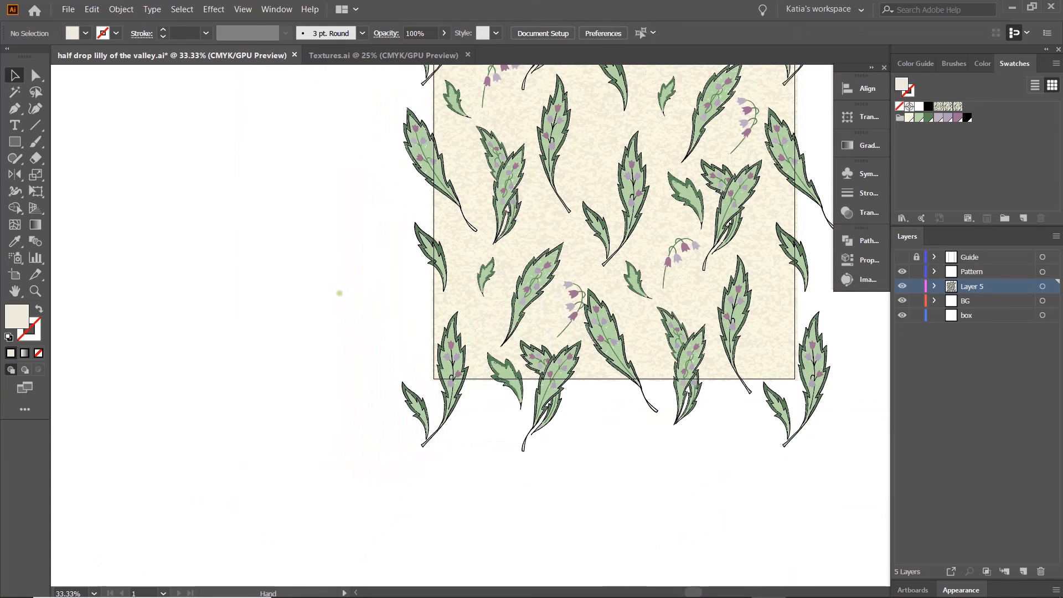
{"action": "left_click_drag", "start_coordinate": [339, 294], "coordinate": [219, 432]}
- Export the tile as the JPEG "half drop lilly of the valley" in the Skillshare class folder, using all artboards
{"action": "left_click", "coordinate": [70, 12]}
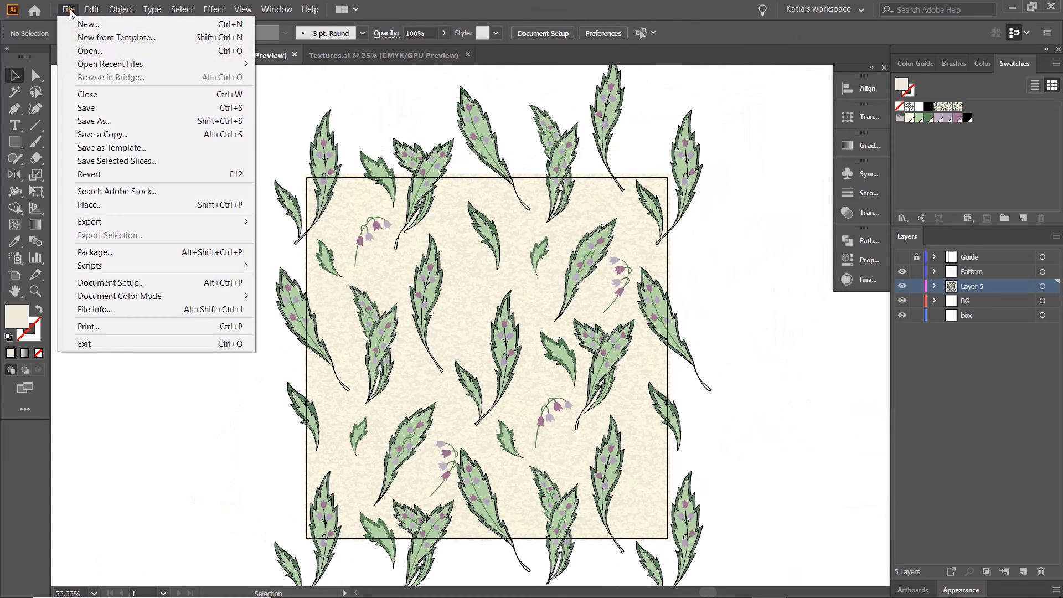
{"action": "mouse_move", "coordinate": [201, 219]}
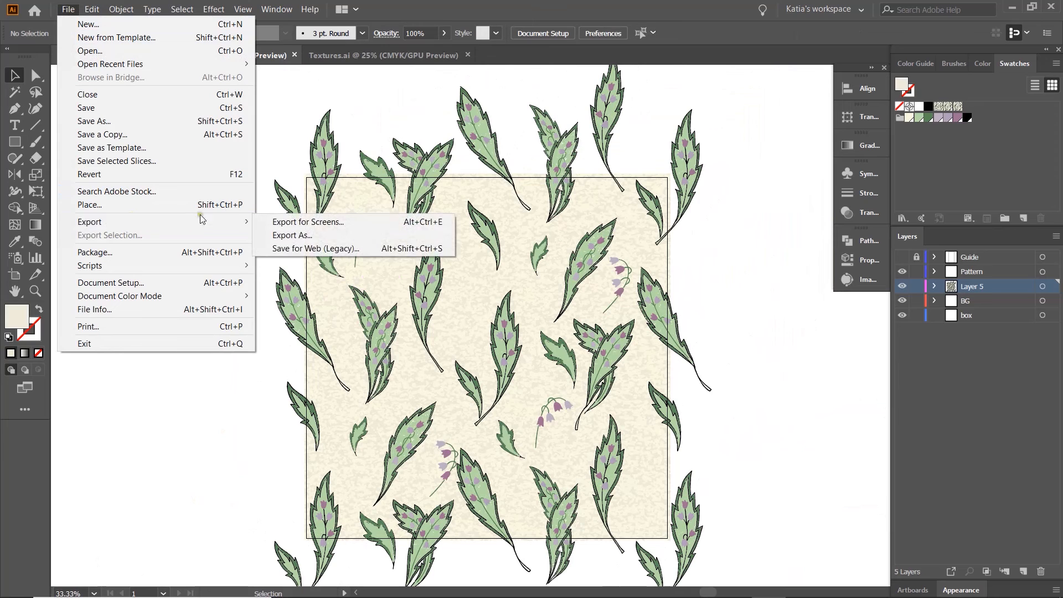
{"action": "left_click", "coordinate": [274, 236]}
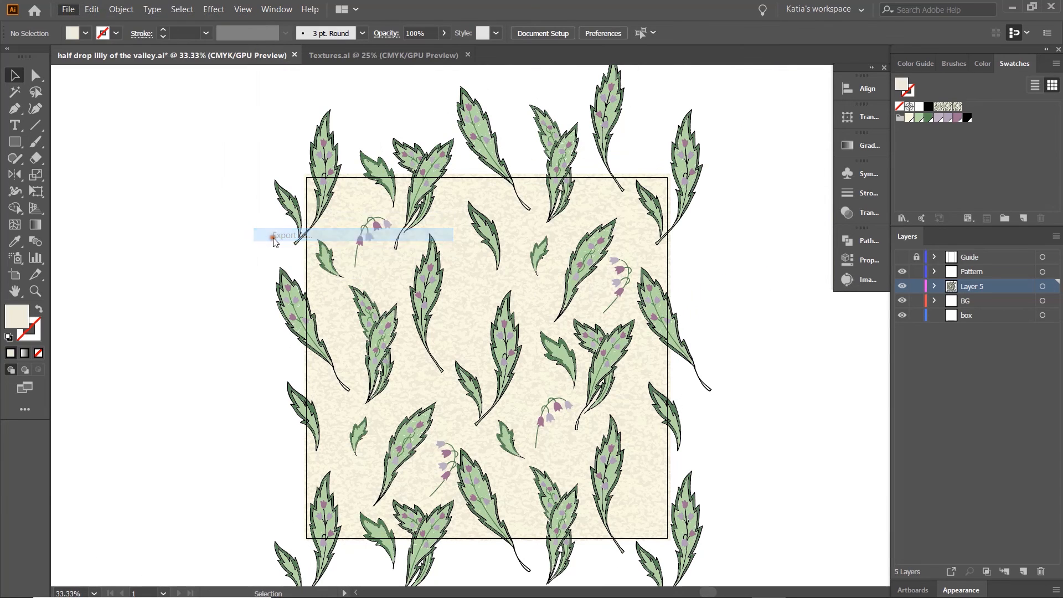
{"action": "left_click", "coordinate": [114, 398]}
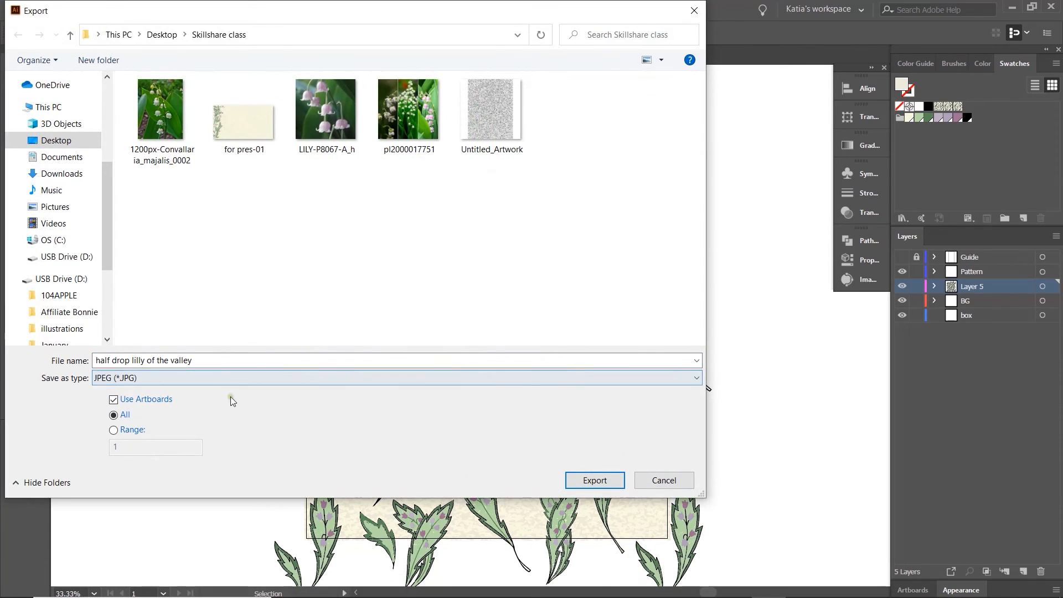
{"action": "left_click", "coordinate": [590, 483]}
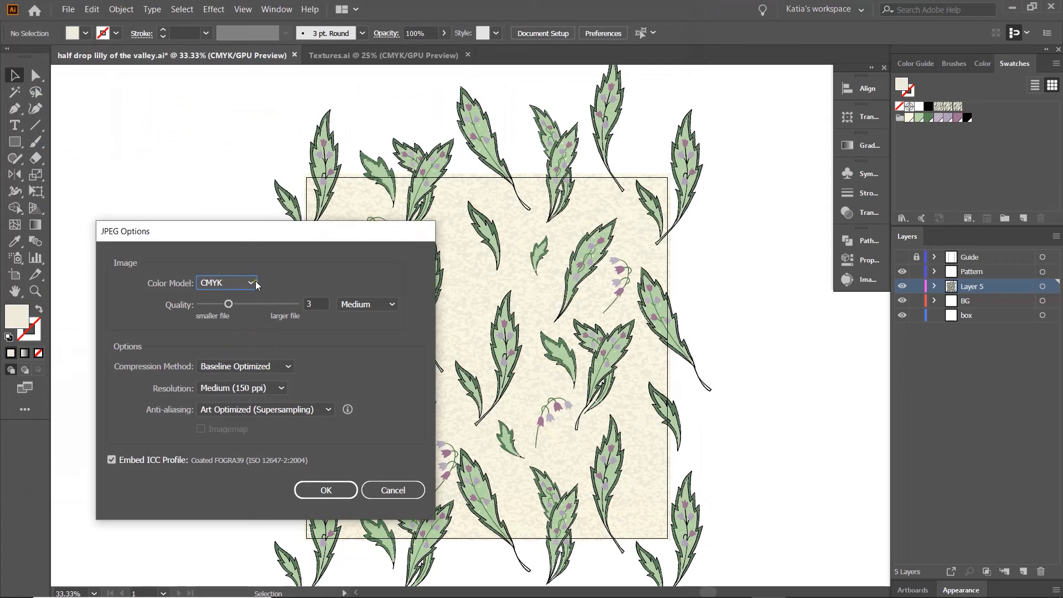
- Keep the CMYK color model, raise the JPEG quality, and complete the export at Medium (150 ppi) resolution
{"action": "left_click", "coordinate": [252, 283]}
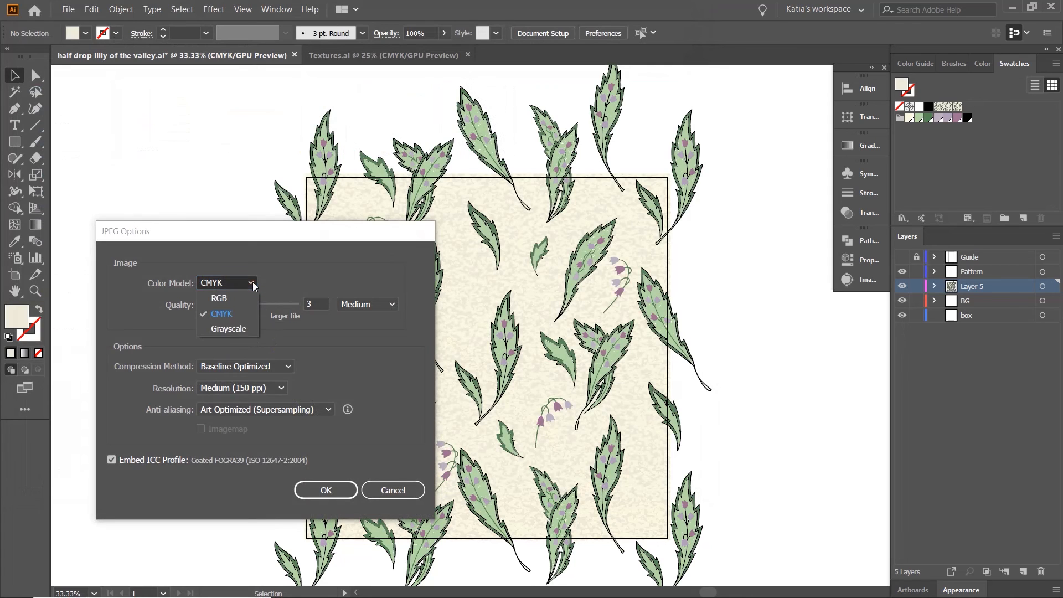
{"action": "left_click", "coordinate": [293, 271]}
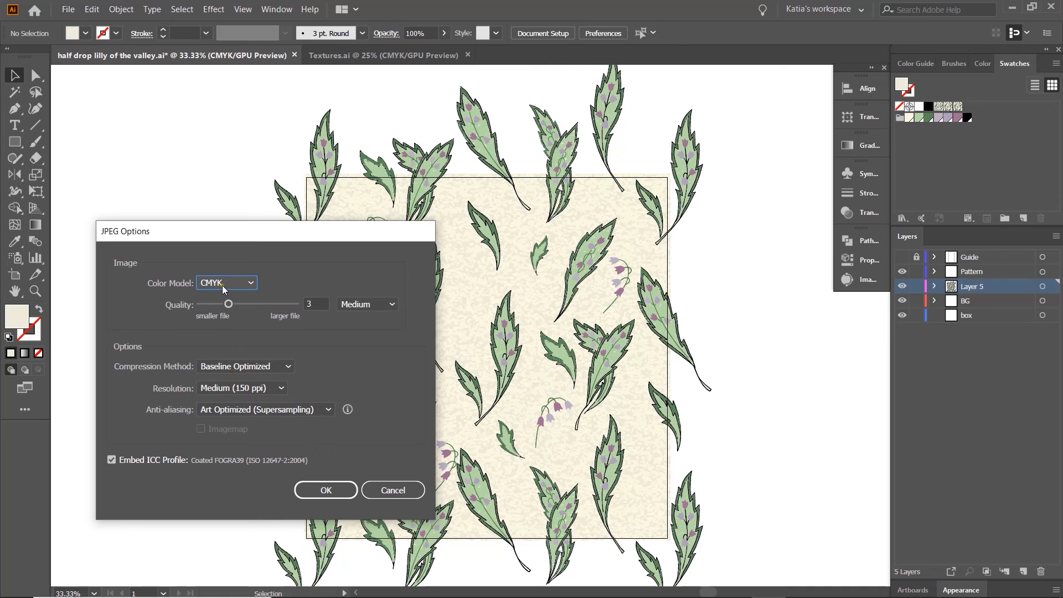
{"action": "left_click", "coordinate": [227, 304]}
{"action": "left_click_drag", "start_coordinate": [246, 306], "coordinate": [258, 308]}
{"action": "left_click", "coordinate": [326, 493]}
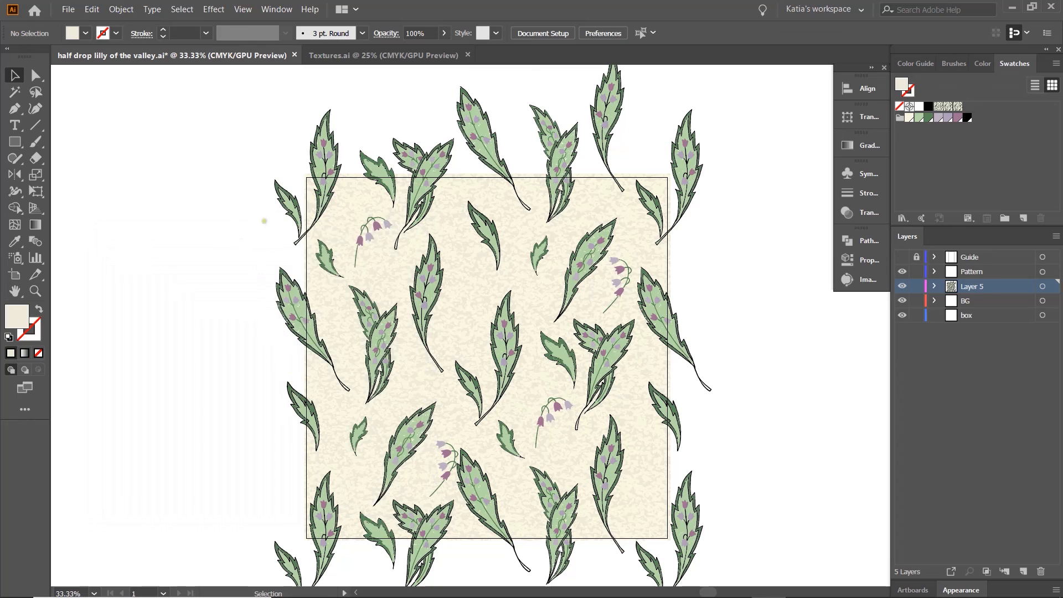
{"action": "left_click_drag", "start_coordinate": [304, 487], "coordinate": [670, 197]}
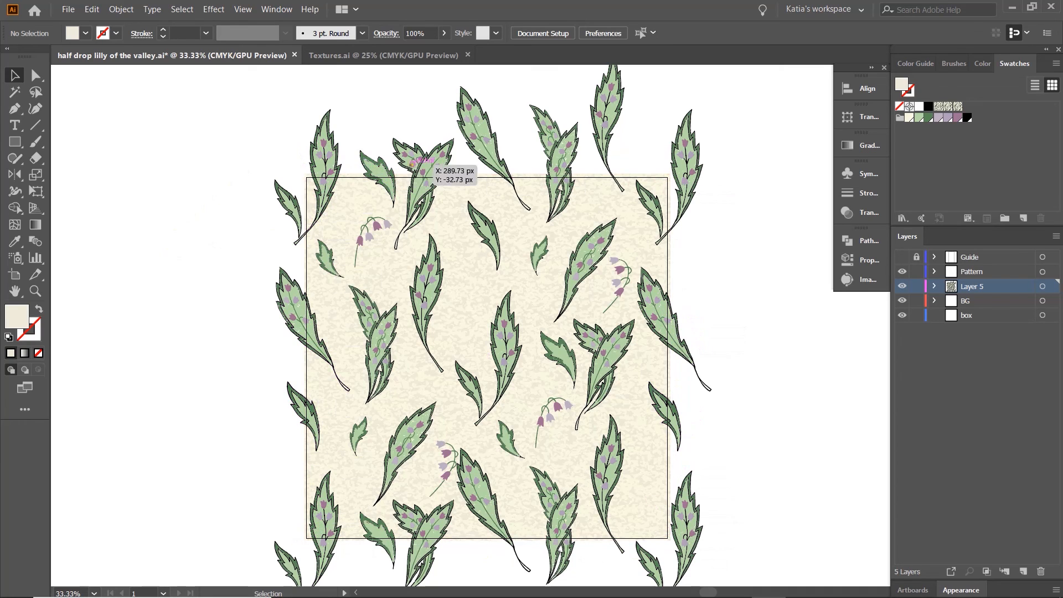
{"action": "scroll", "coordinate": [257, 325], "scroll_direction": "down", "scroll_amount": 1}
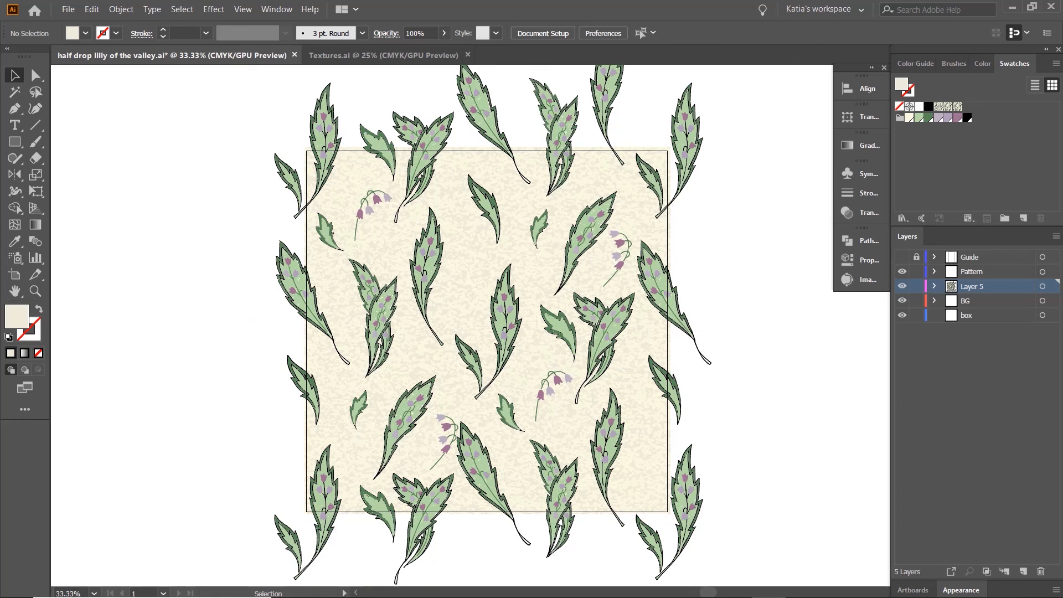